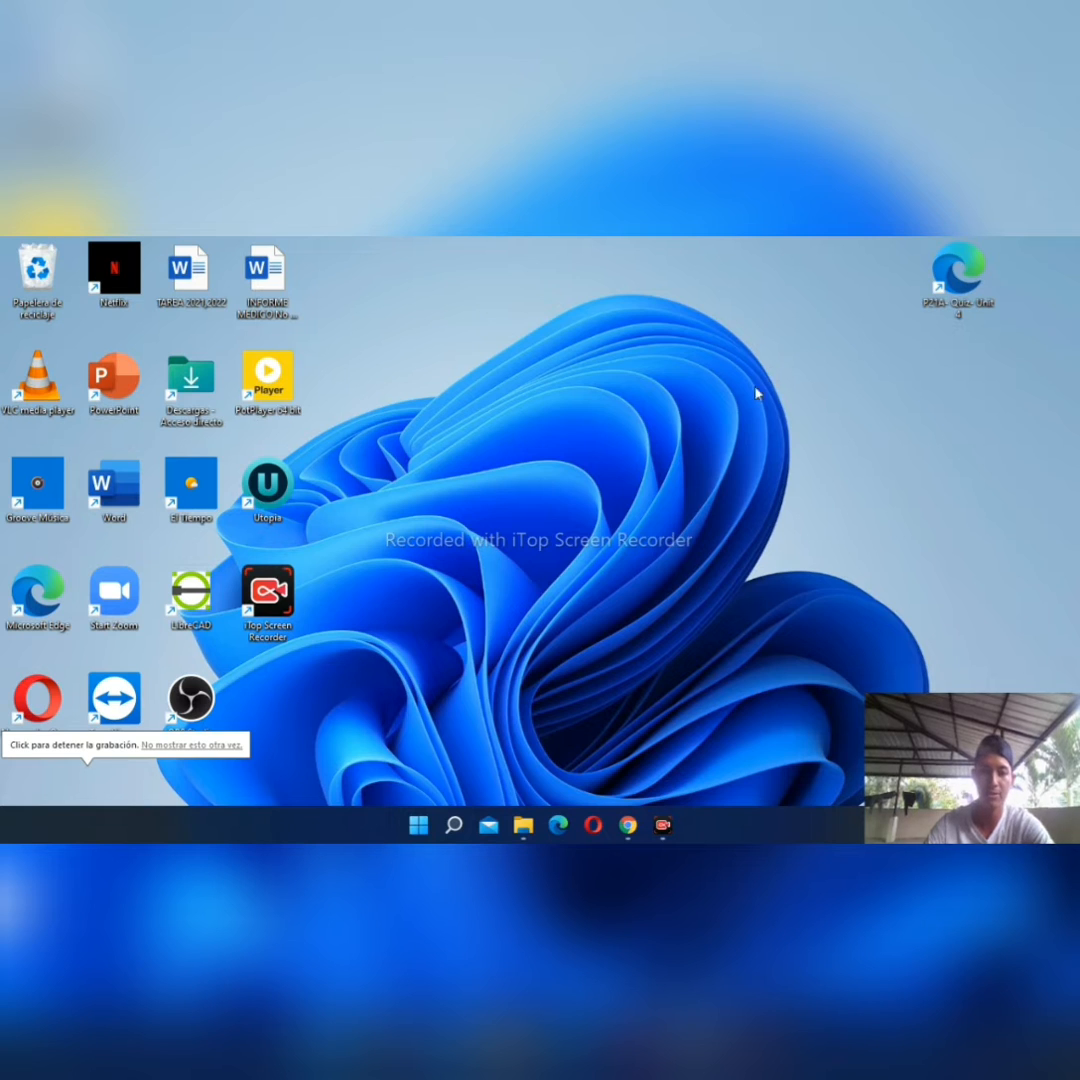
Switch to Chrome and try to download the QGIS 3.16 standalone installer from the QGIS download page.
left_click(627, 824)
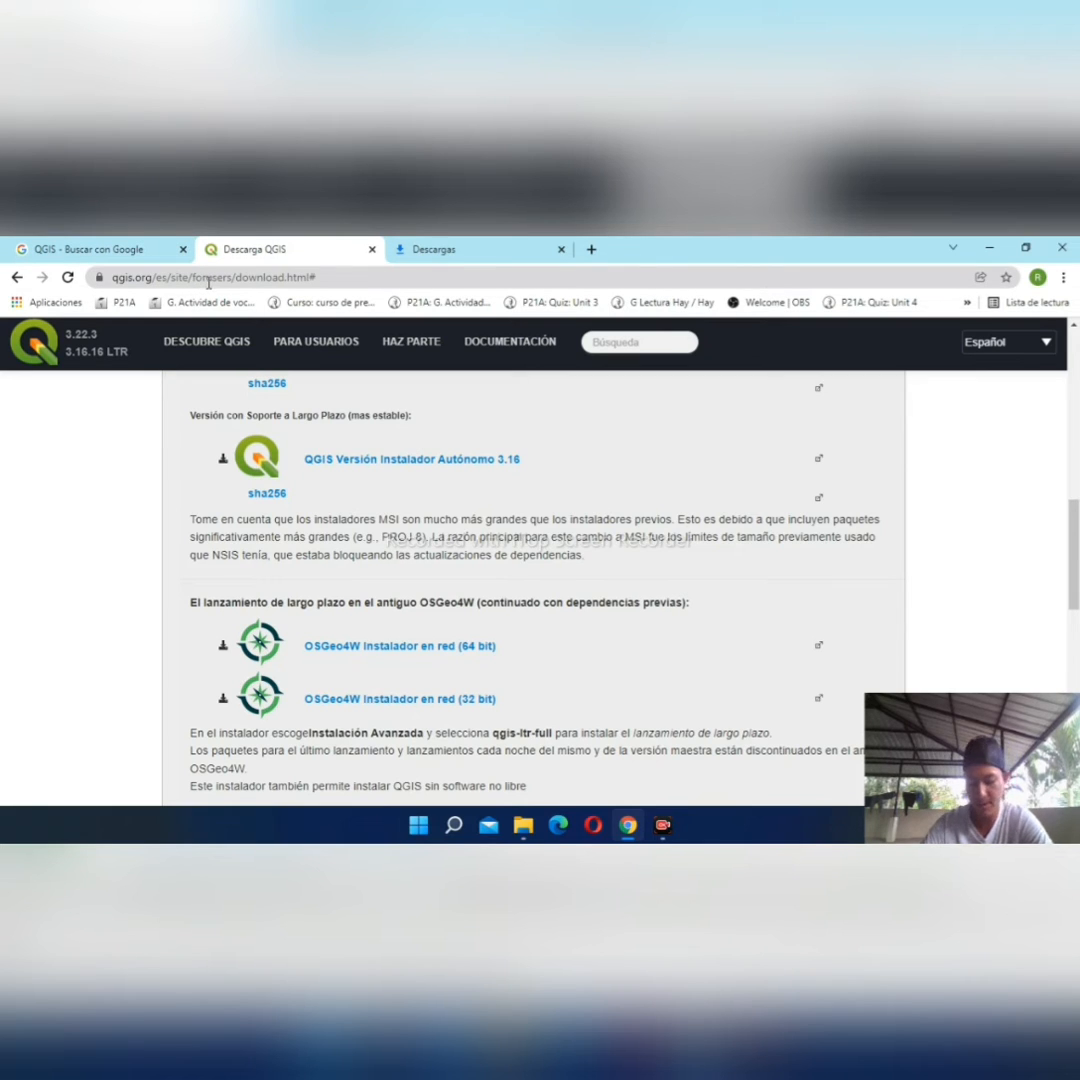
left_click(188, 276)
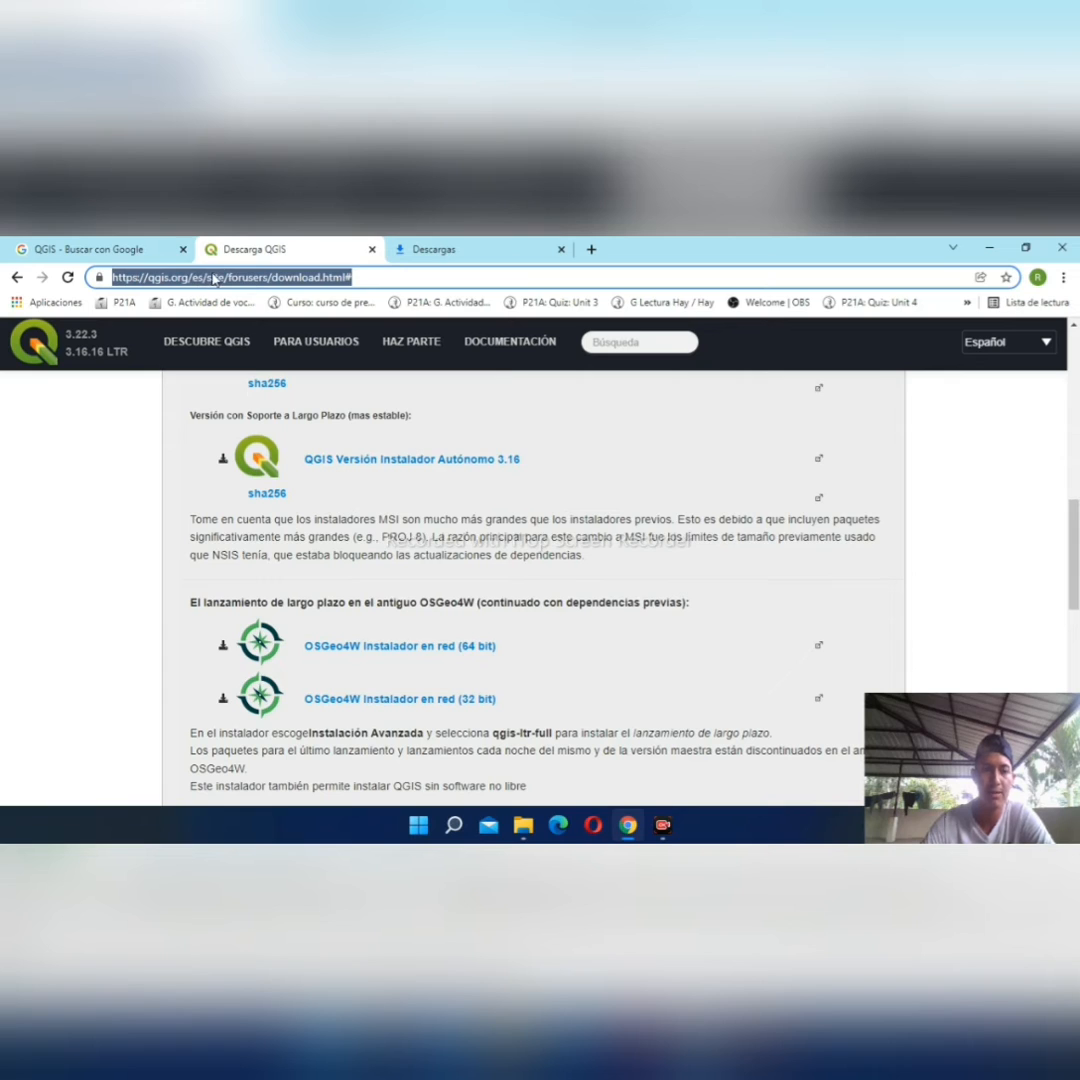
left_click(397, 472)
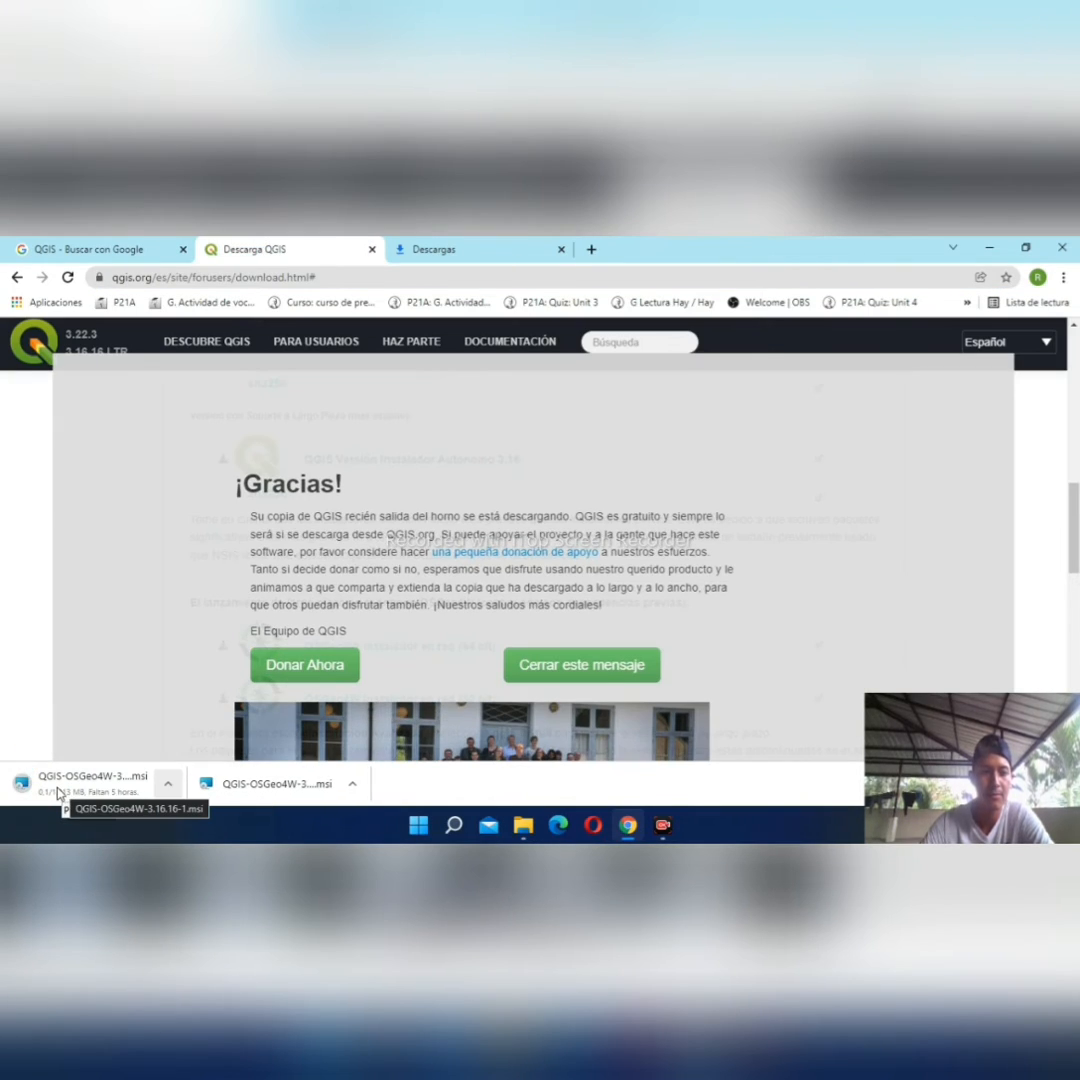
left_click(62, 785)
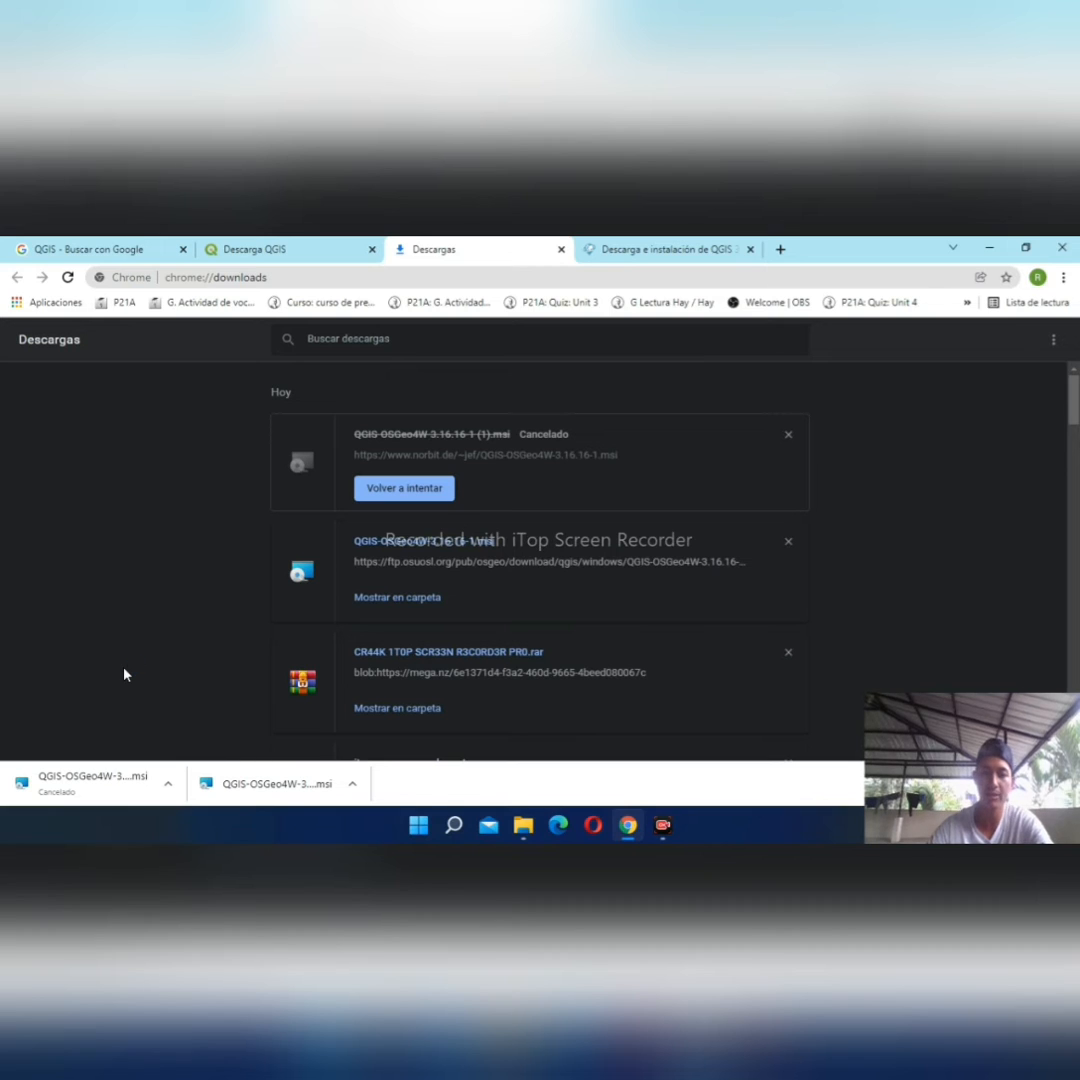
Run QGIS-OSGeo4W-3.16.16-1.msi from the Downloads folder in File Explorer and accept the license agreement in its setup wizard.
left_click(522, 826)
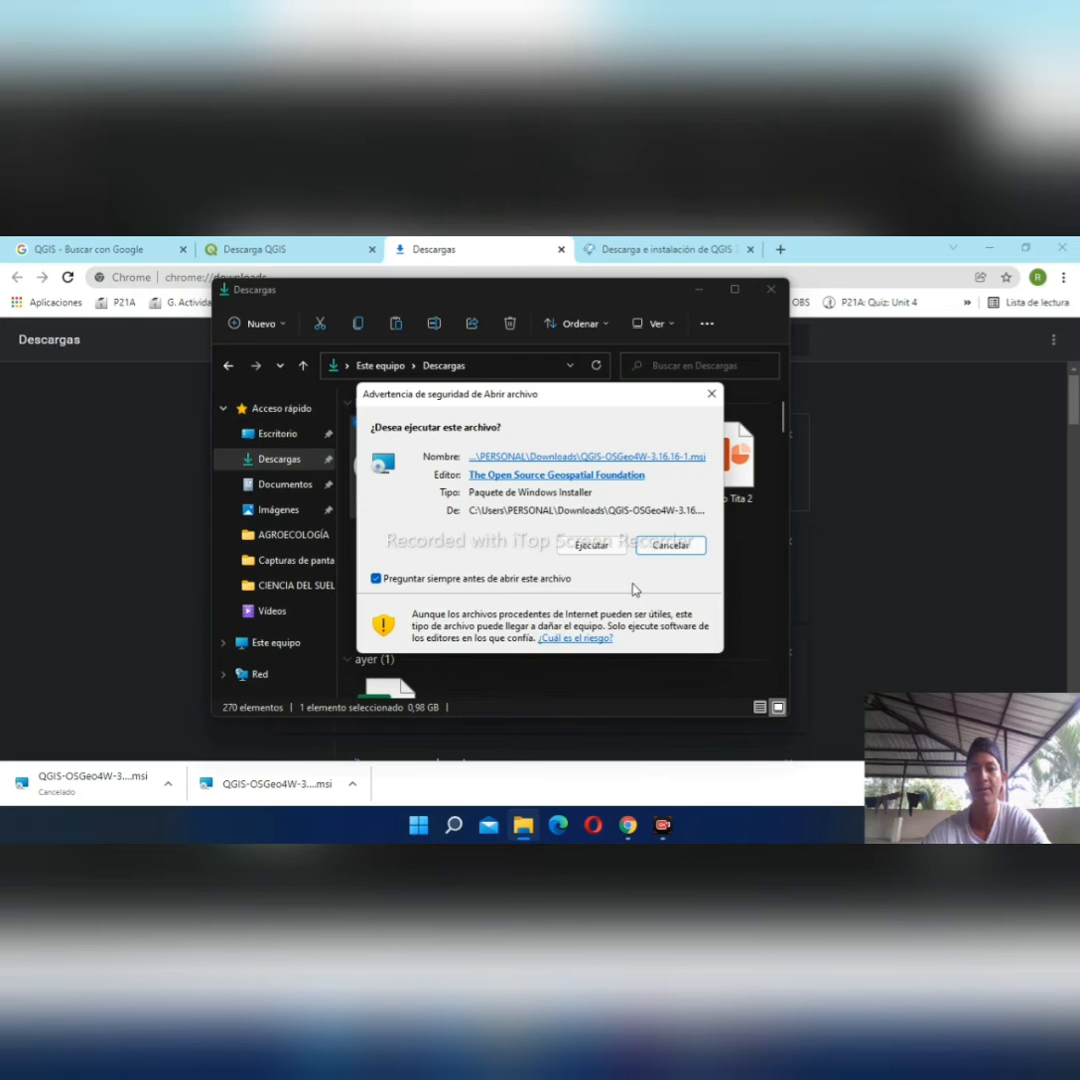
left_click(591, 543)
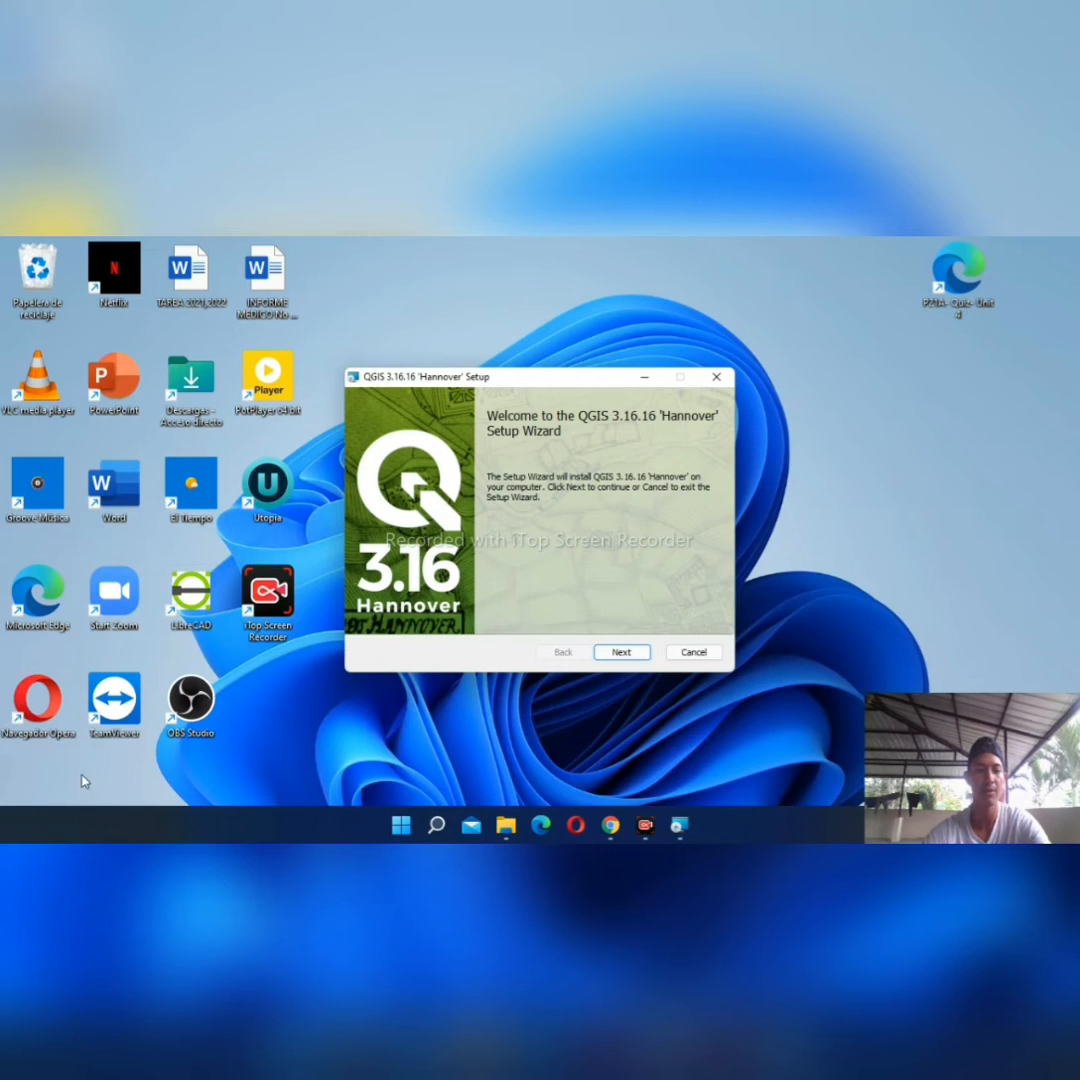
left_click(621, 652)
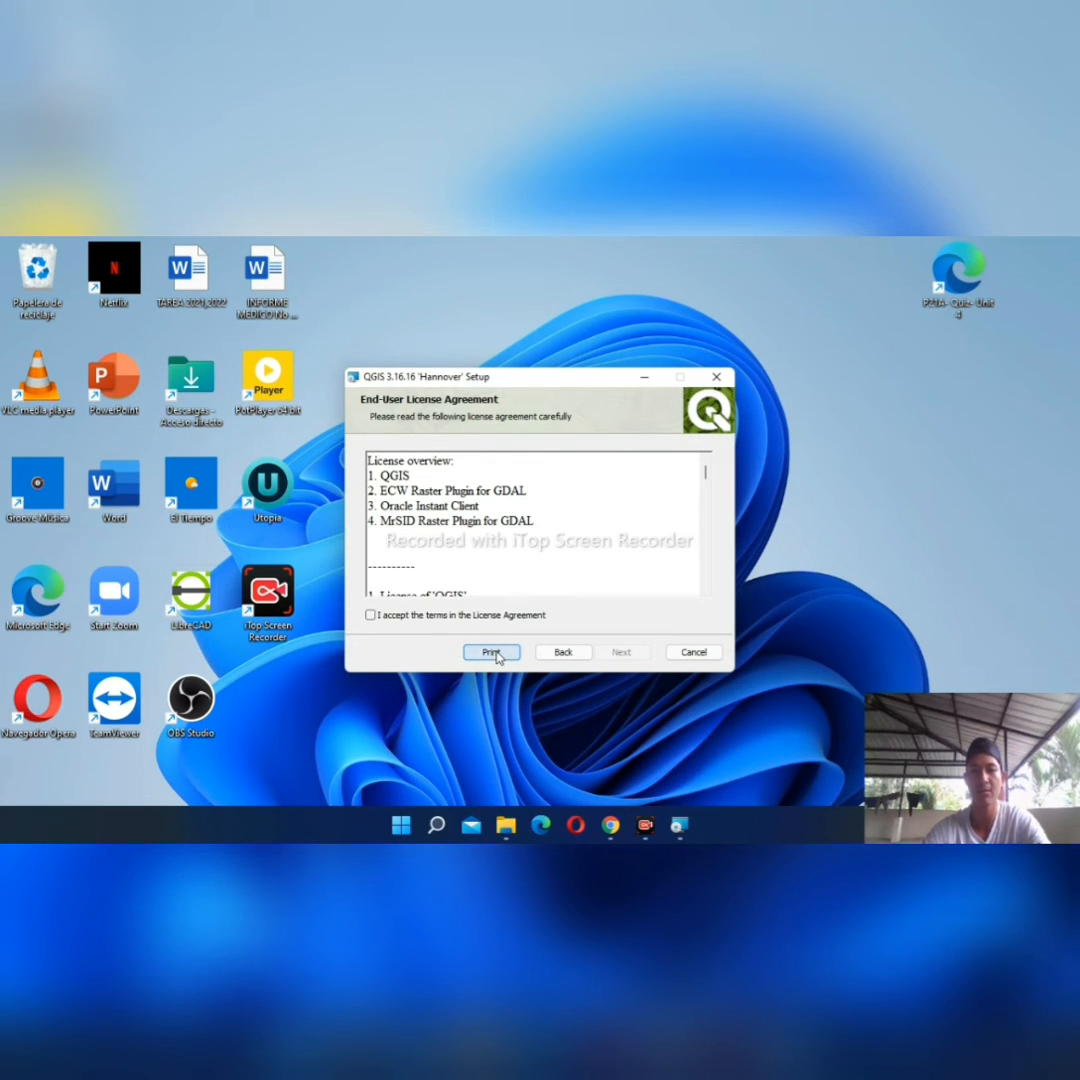
left_click(370, 616)
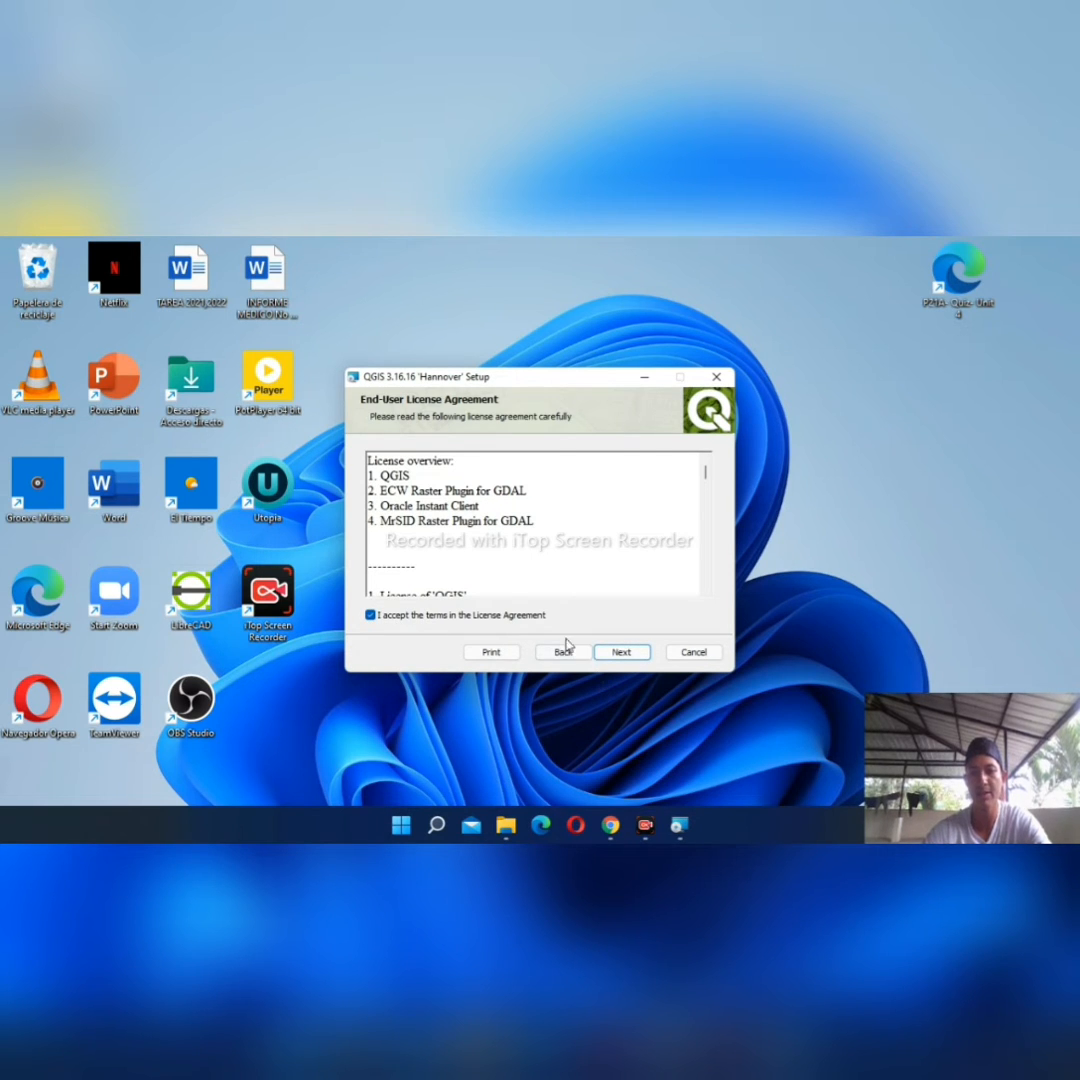
left_click(620, 652)
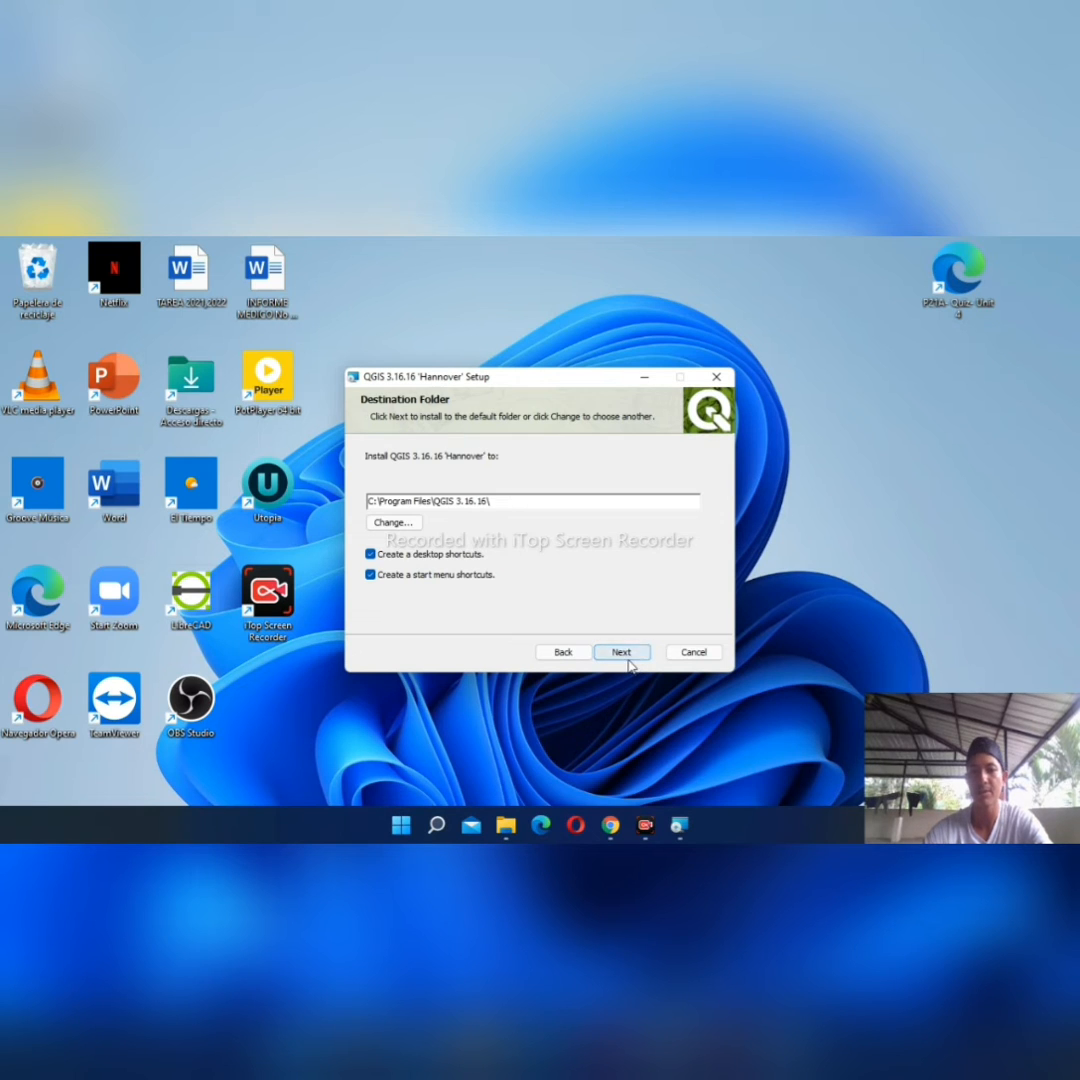
Install QGIS into the default folder C:\Program Files\QGIS 3.16.16\ with desktop and start menu shortcuts, and finish the setup.
left_click(622, 652)
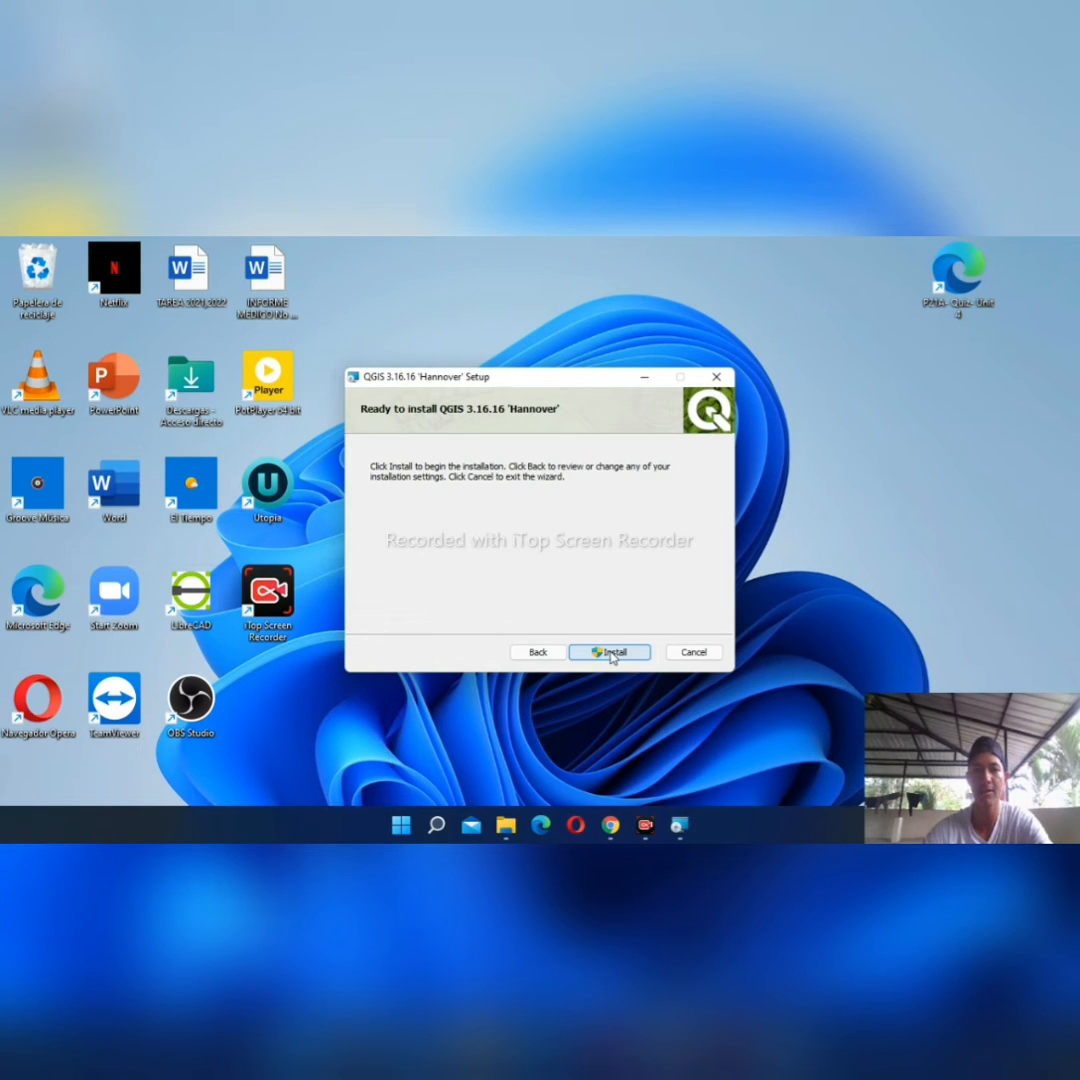
left_click(611, 653)
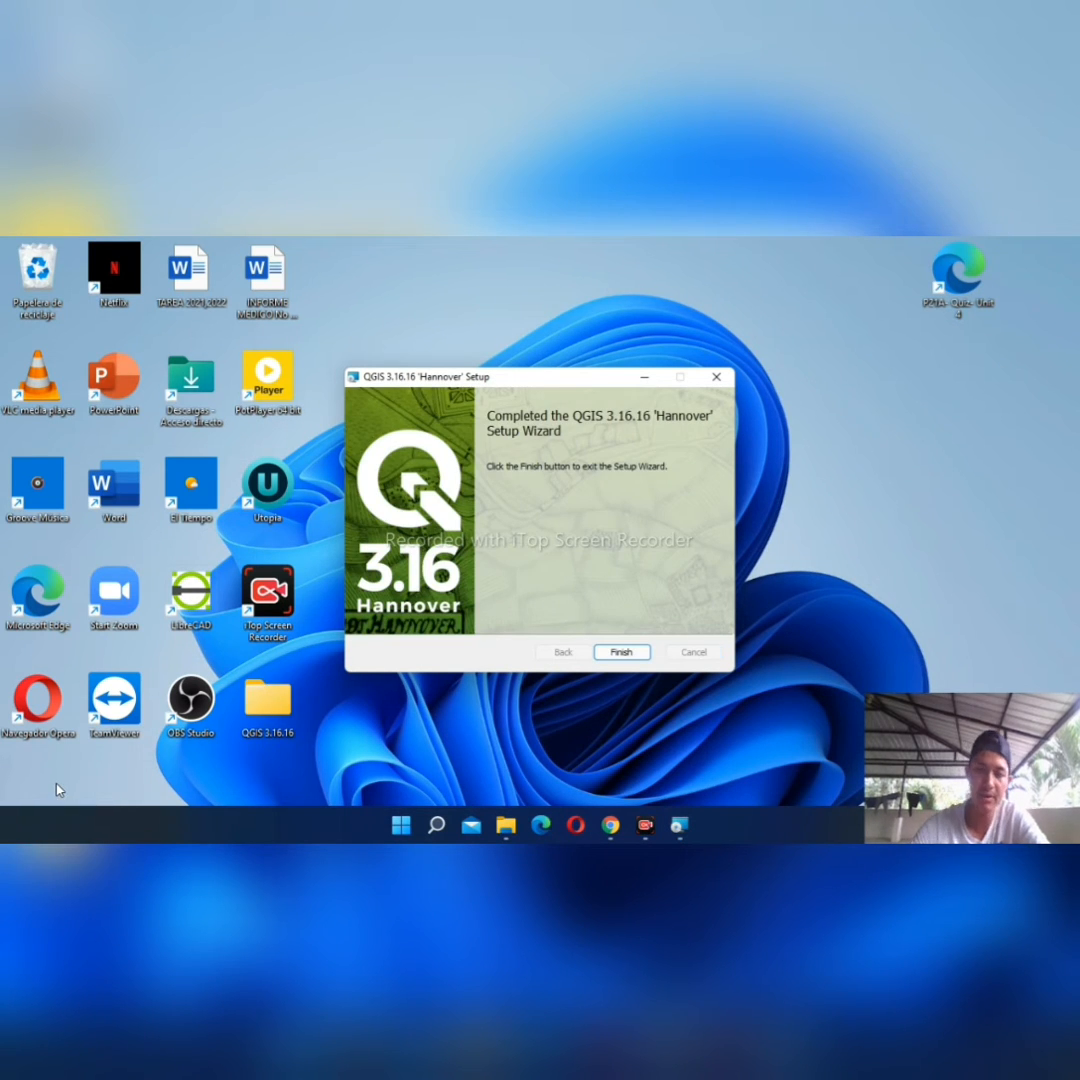
left_click(622, 653)
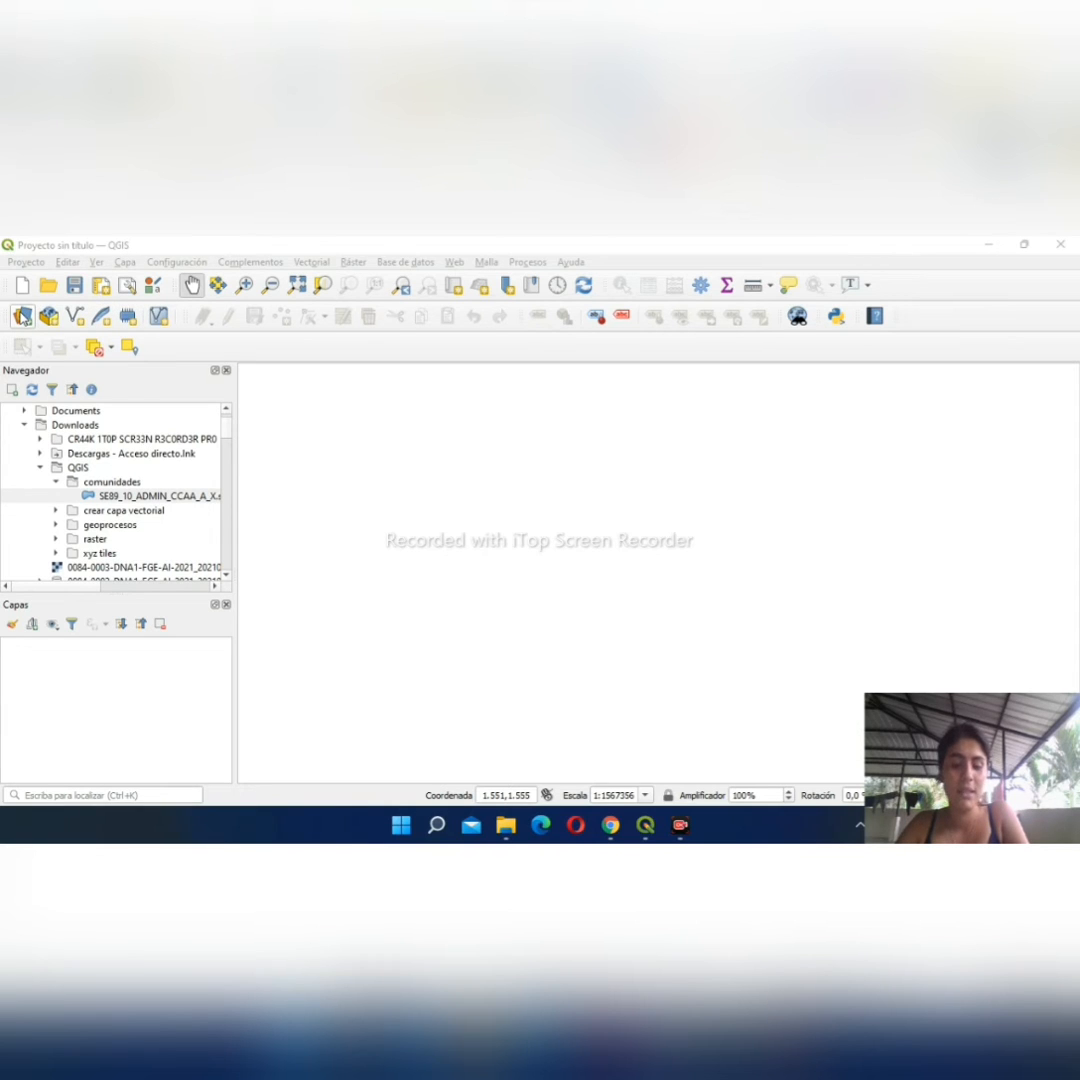
Start adding a vector layer from a file and browse to the comunidades folder inside Downloads > QGIS.
left_click(22, 316)
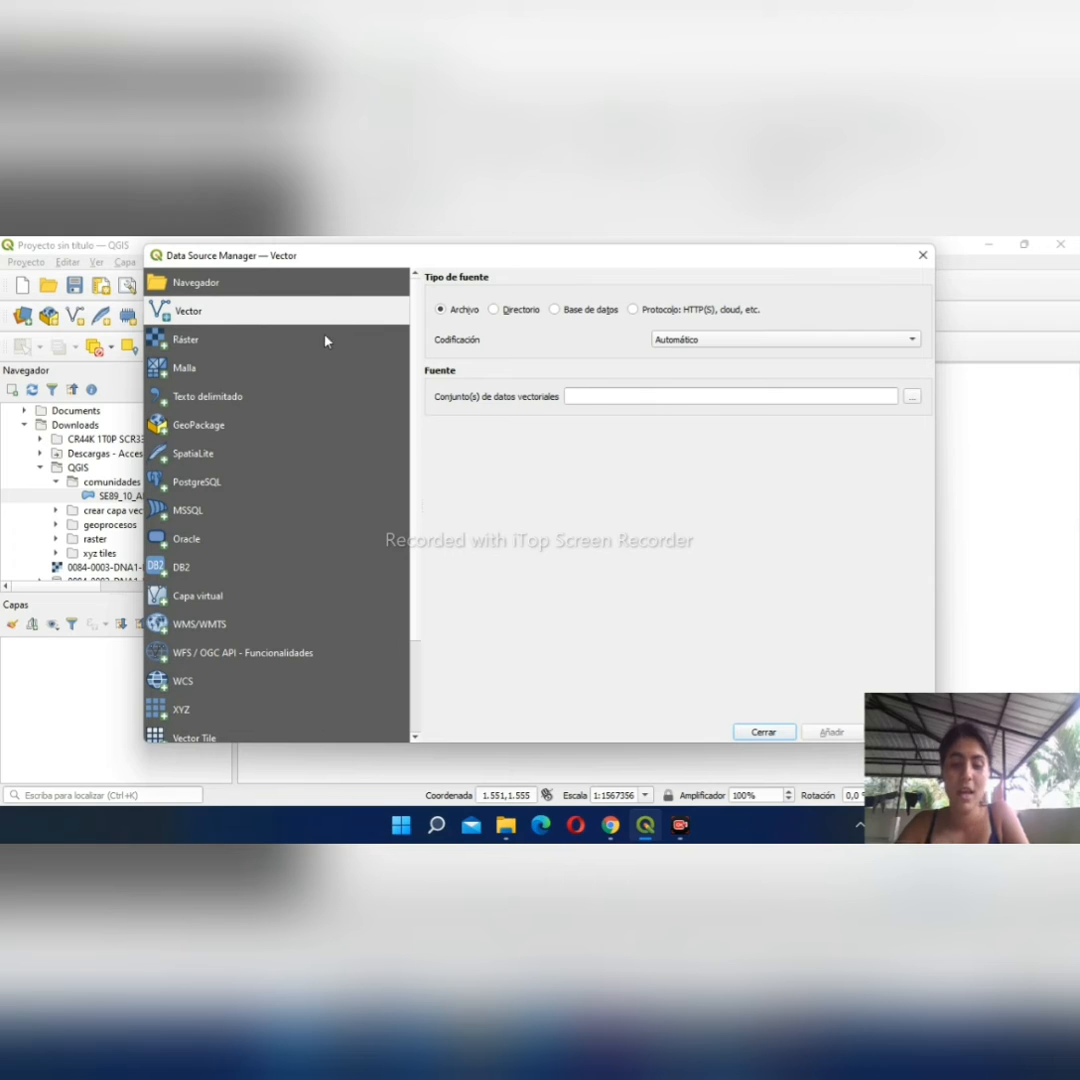
left_click(254, 351)
key("Down")
left_click(250, 313)
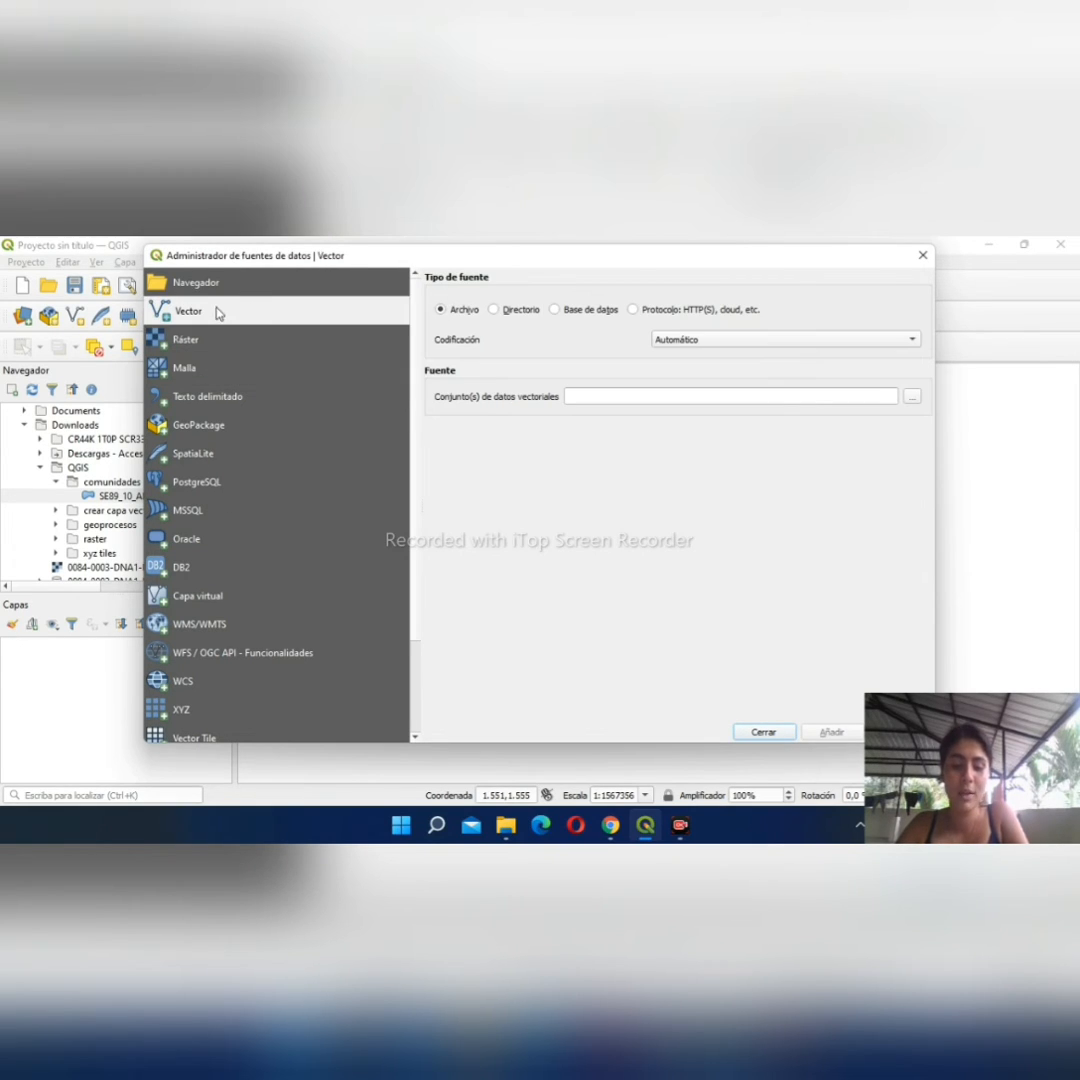
left_click(913, 398)
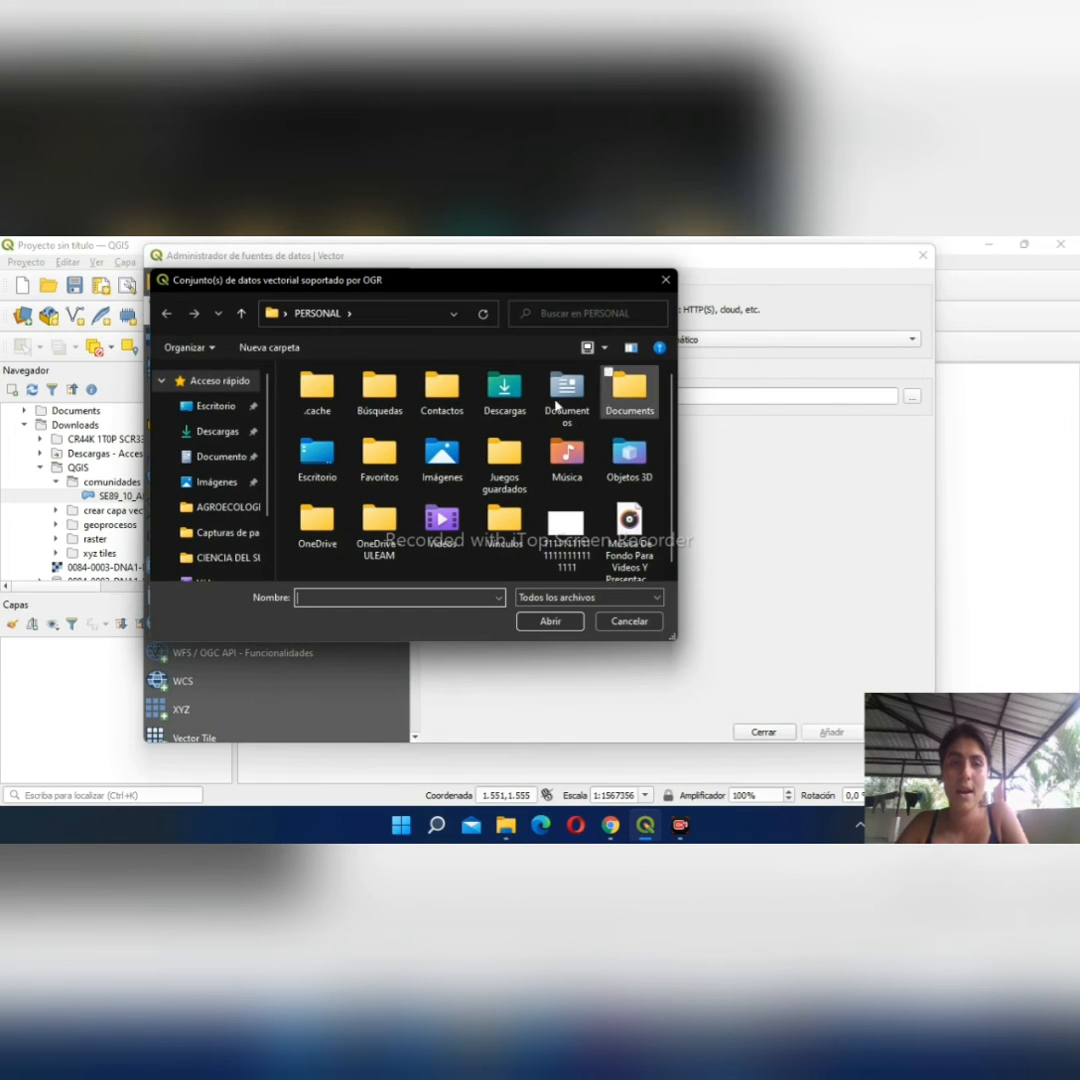
left_click(210, 432)
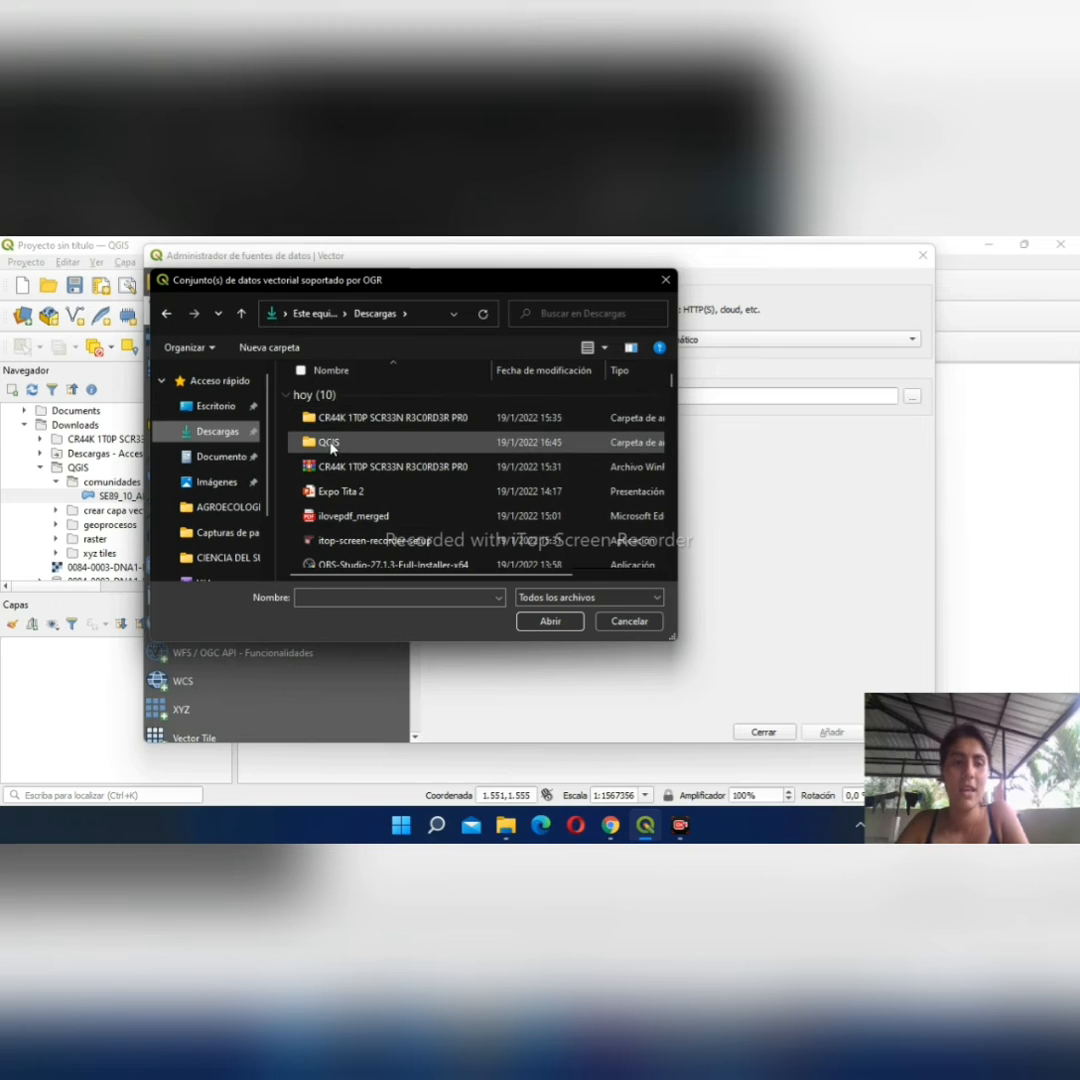
double_click(330, 445)
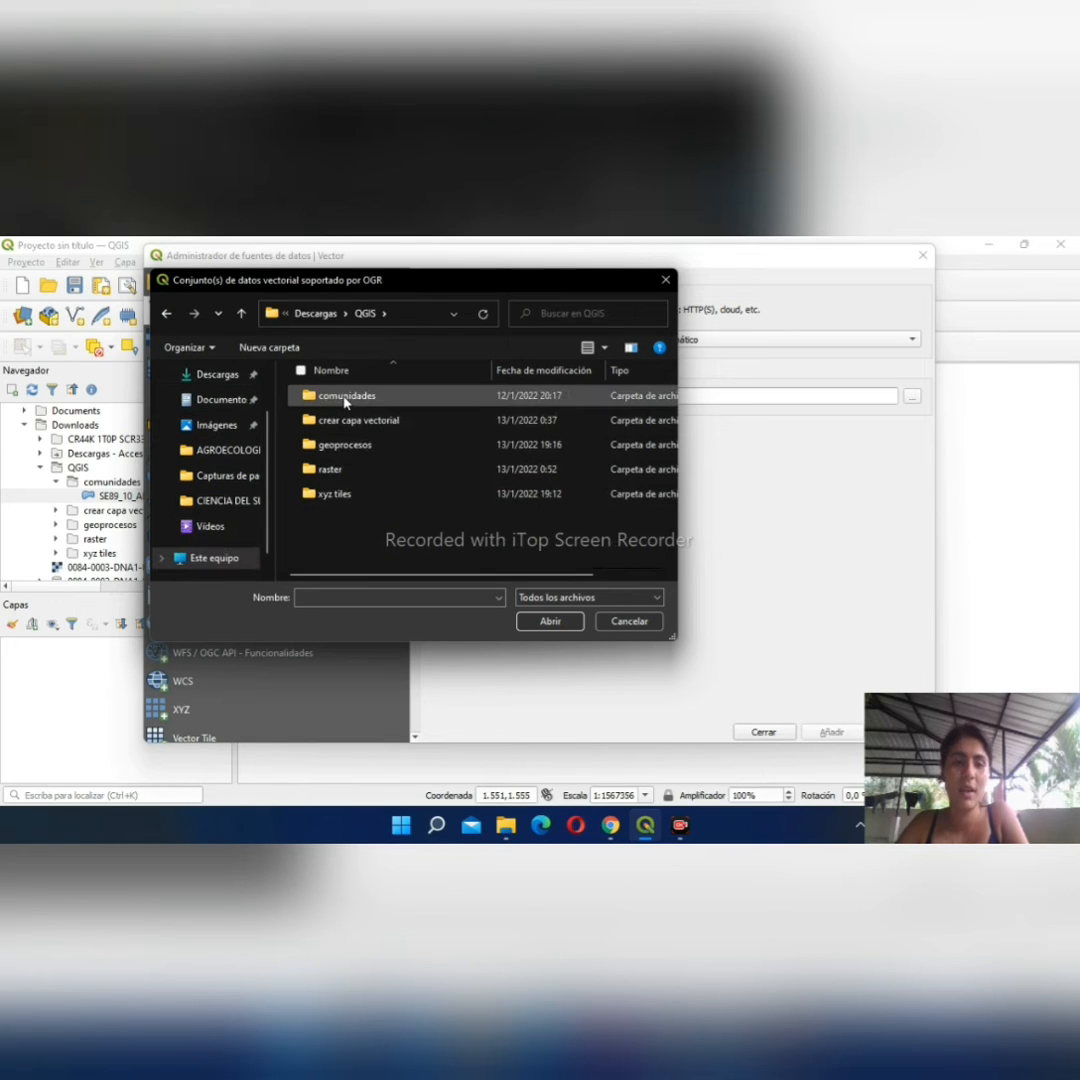
double_click(343, 398)
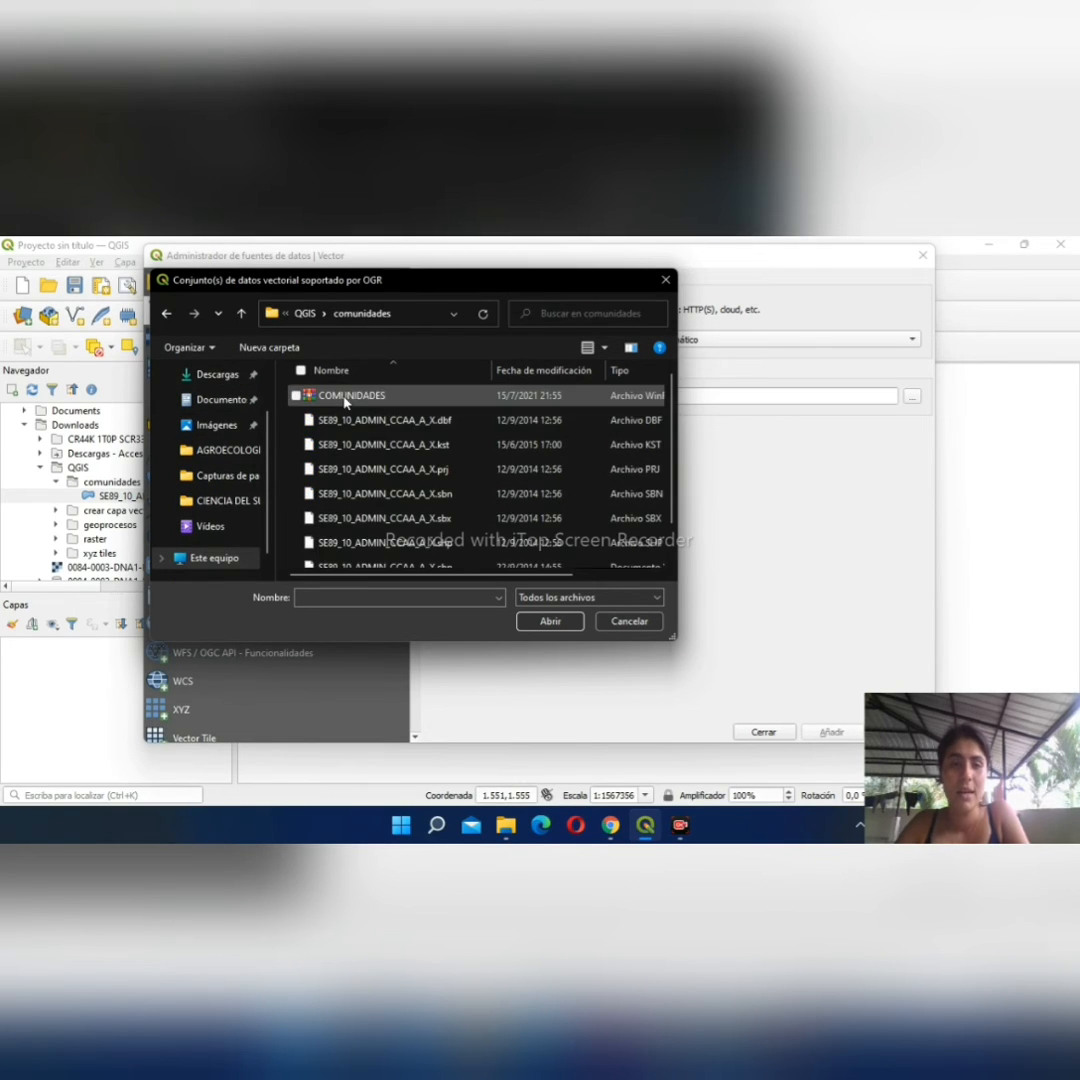
Filter the files to ESRI shapefiles (Archivos shape de ESRI) and add SE89_10_ADMIN_CCAA_A_X.shp as a vector layer.
scroll(440, 500, "down", 1)
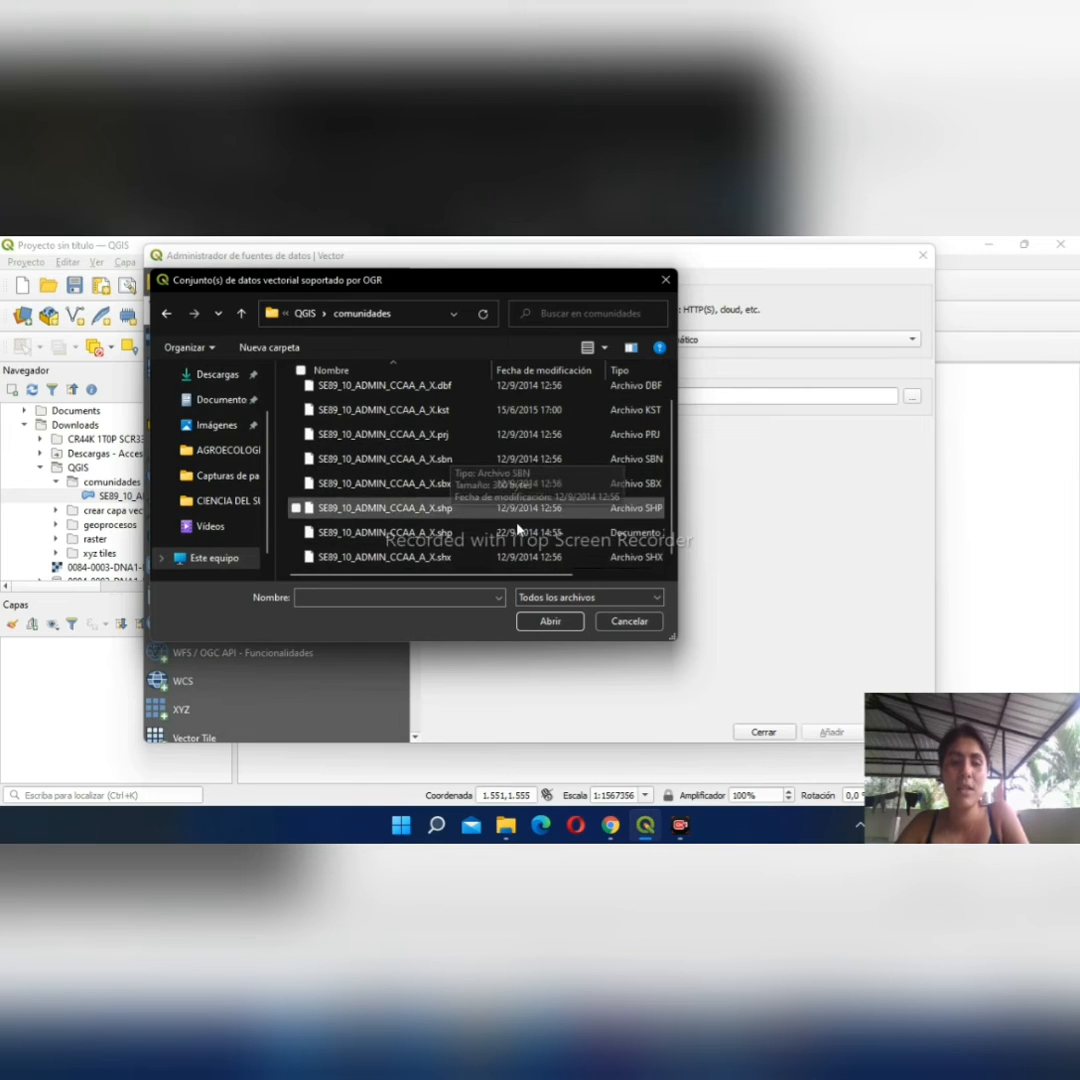
left_click(537, 600)
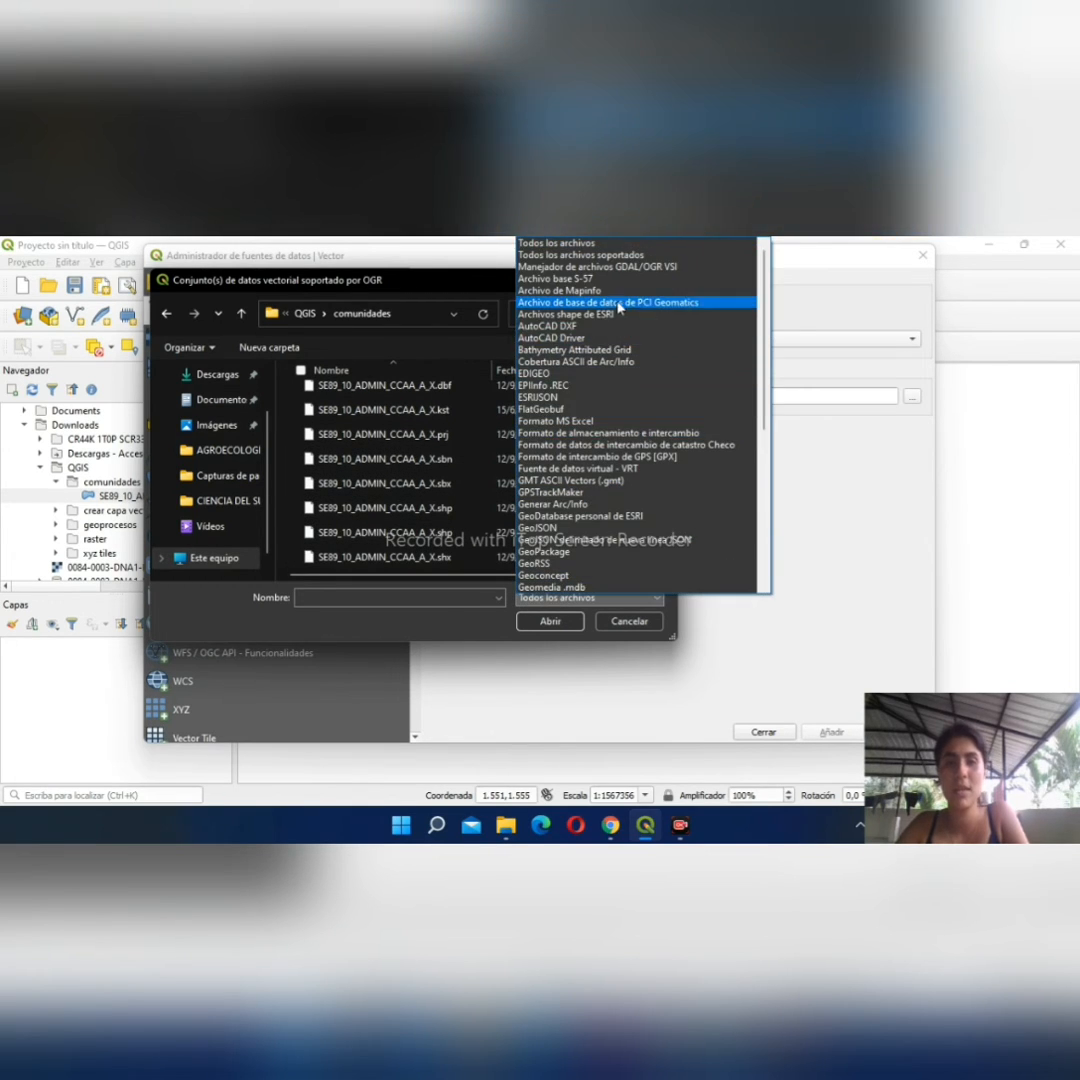
left_click(608, 317)
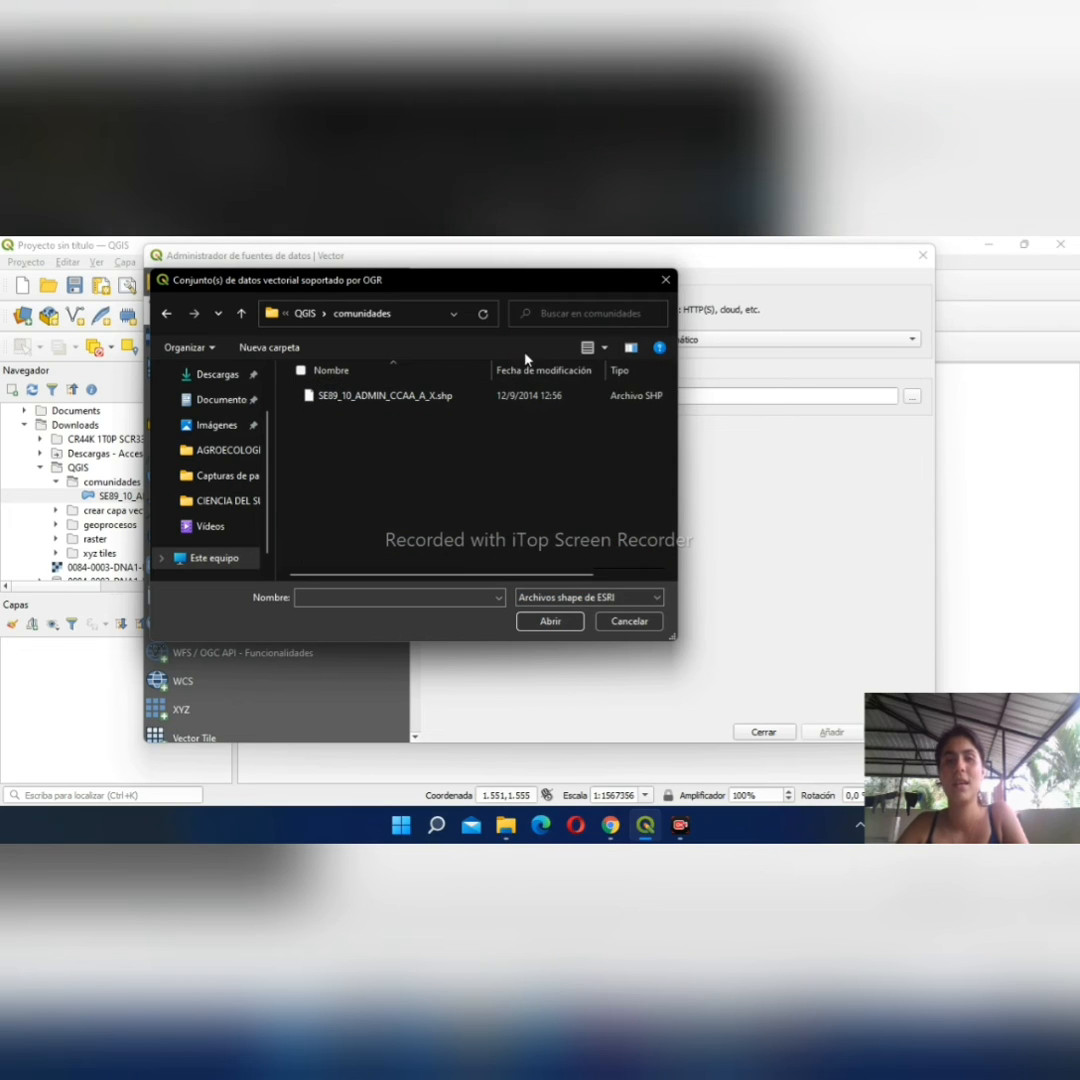
left_click(412, 398)
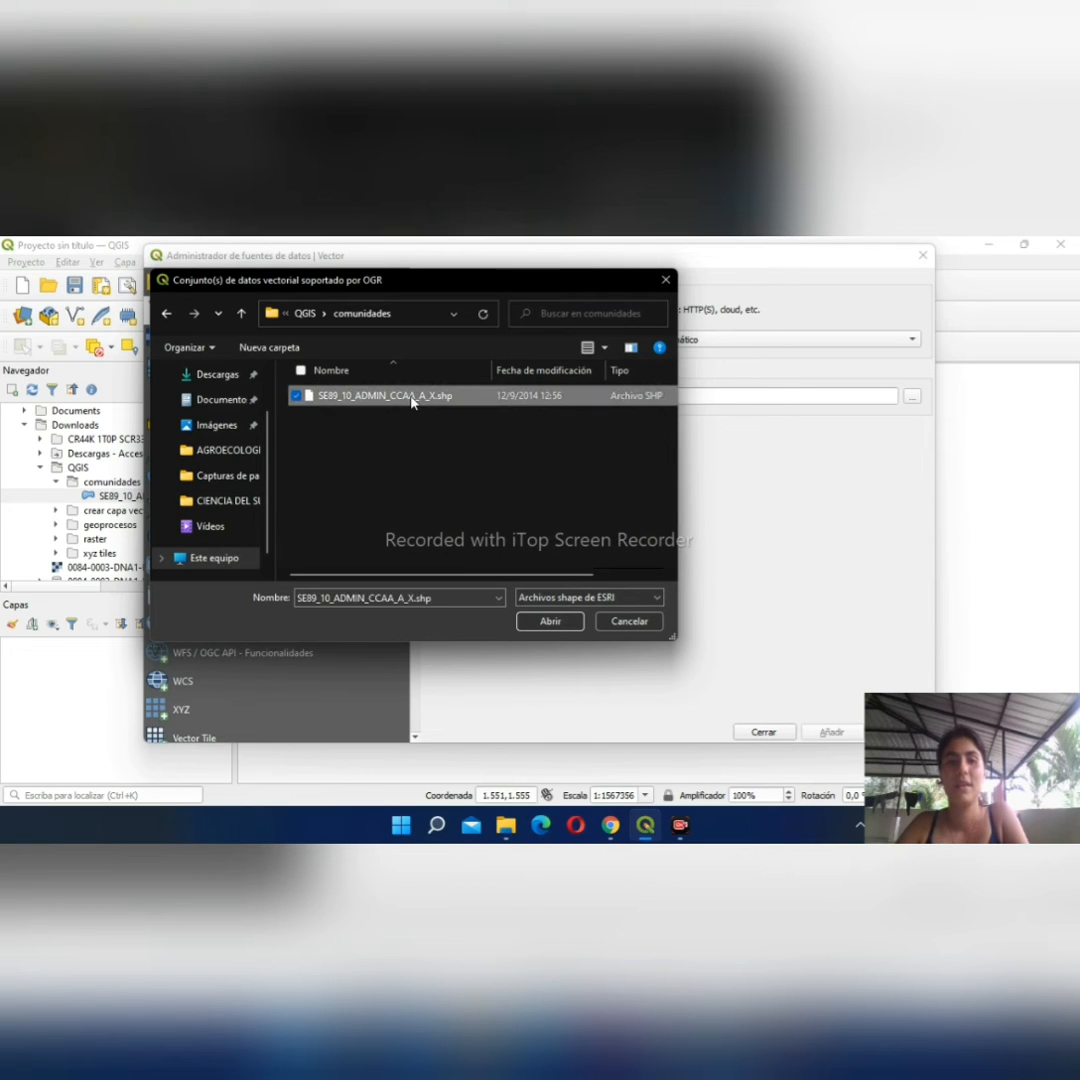
left_click(535, 622)
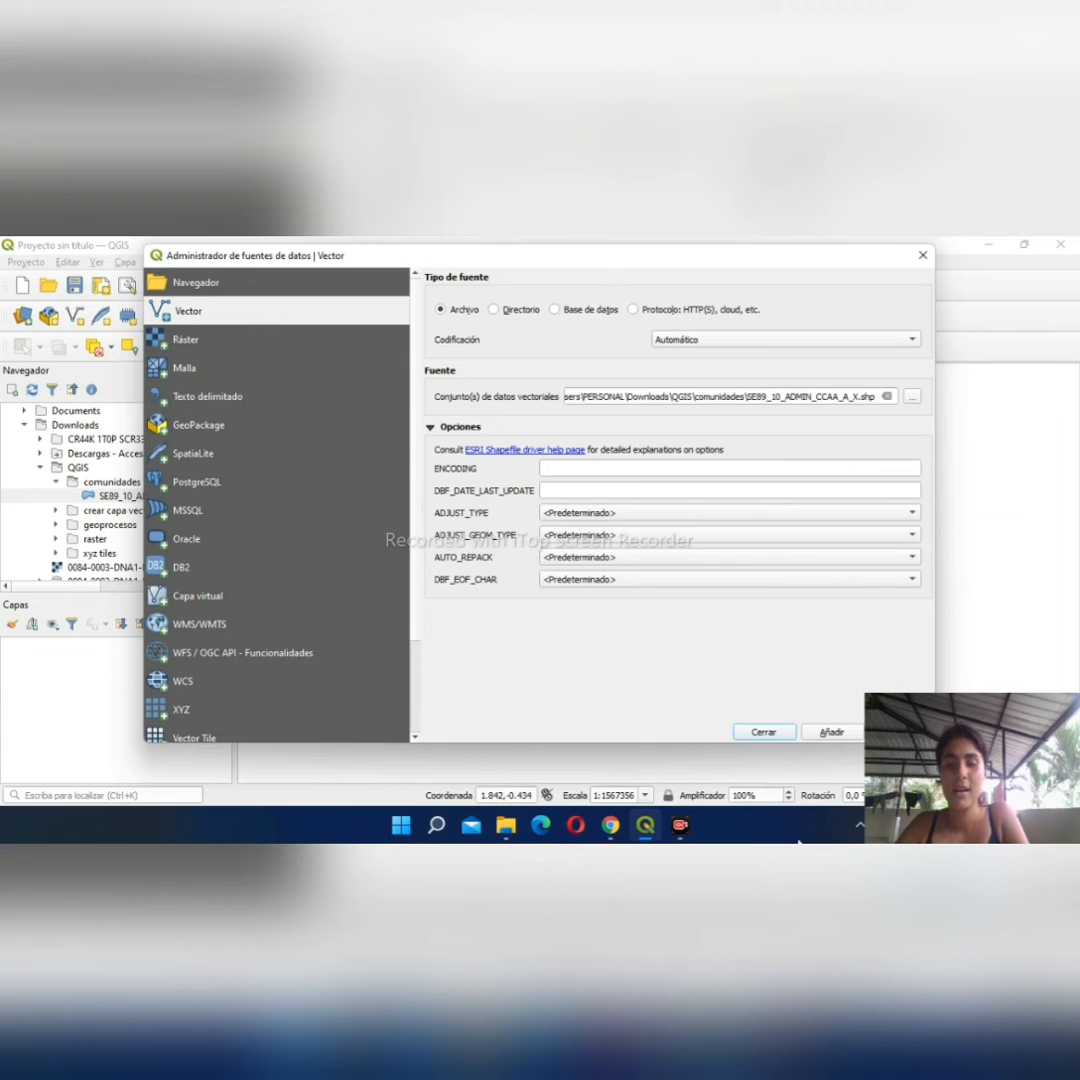
left_click(832, 731)
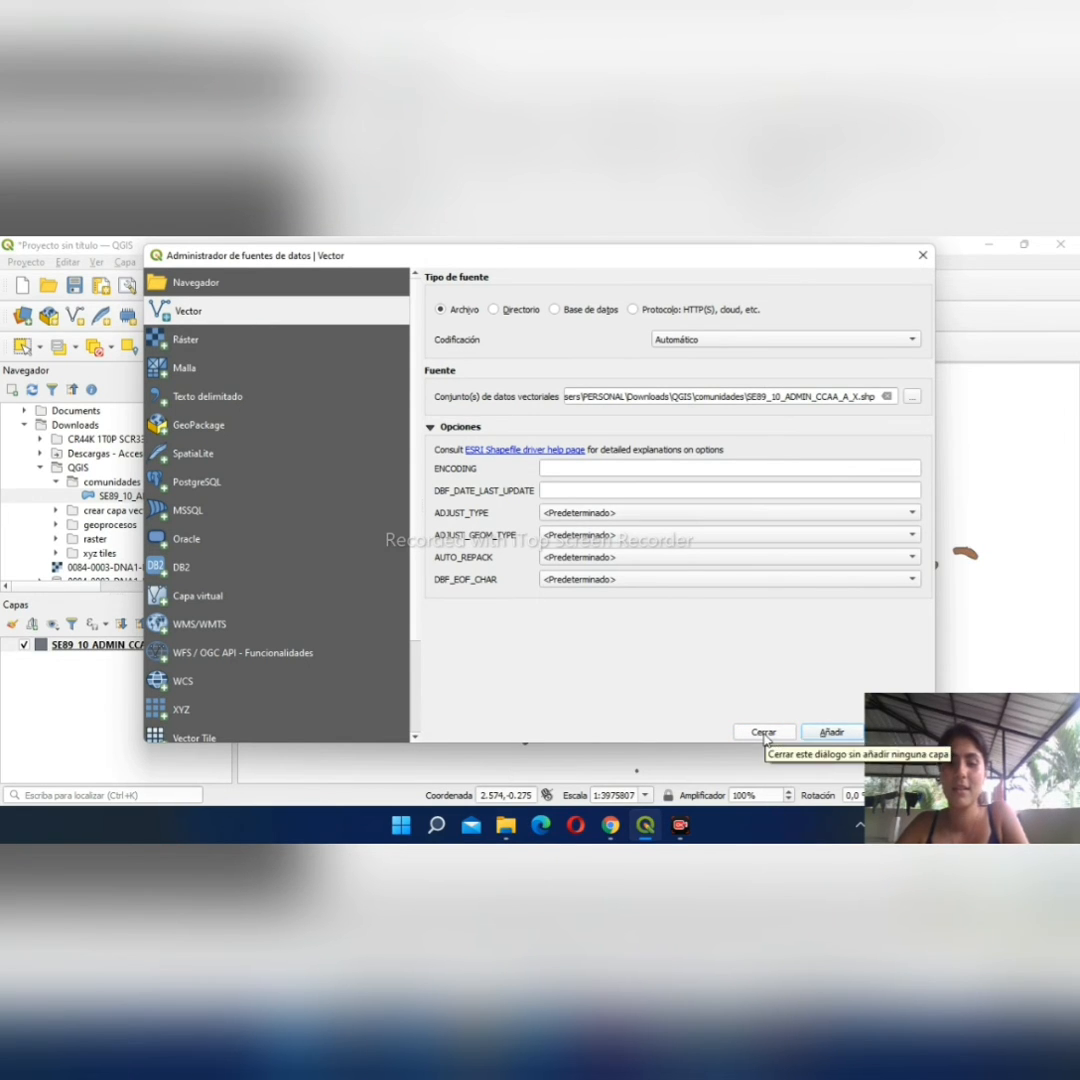
left_click(763, 733)
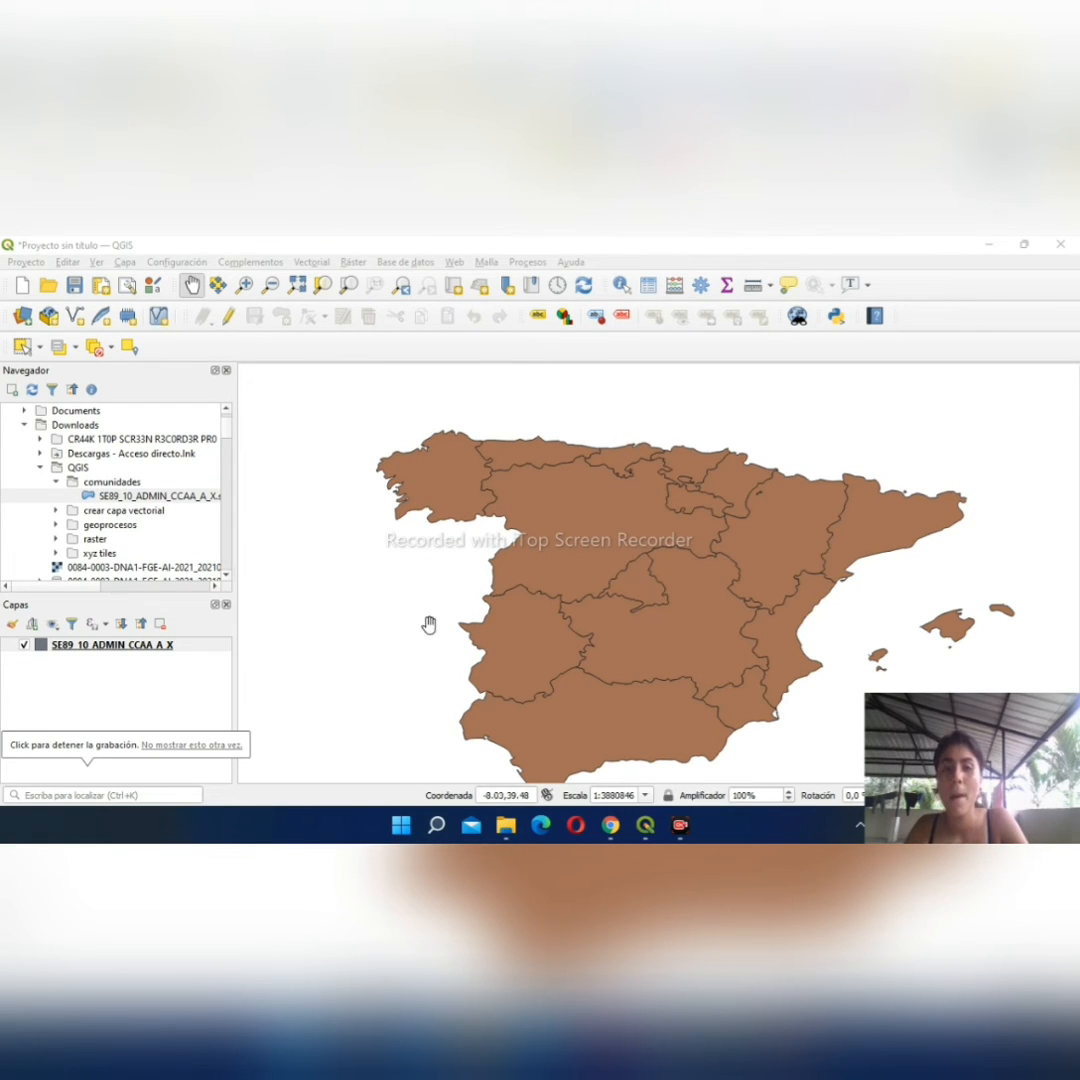
Apply the "simple blue fill" symbol to the SE89_10_ADMIN_CCAA_A_X layer in its symbology properties.
left_click(180, 646)
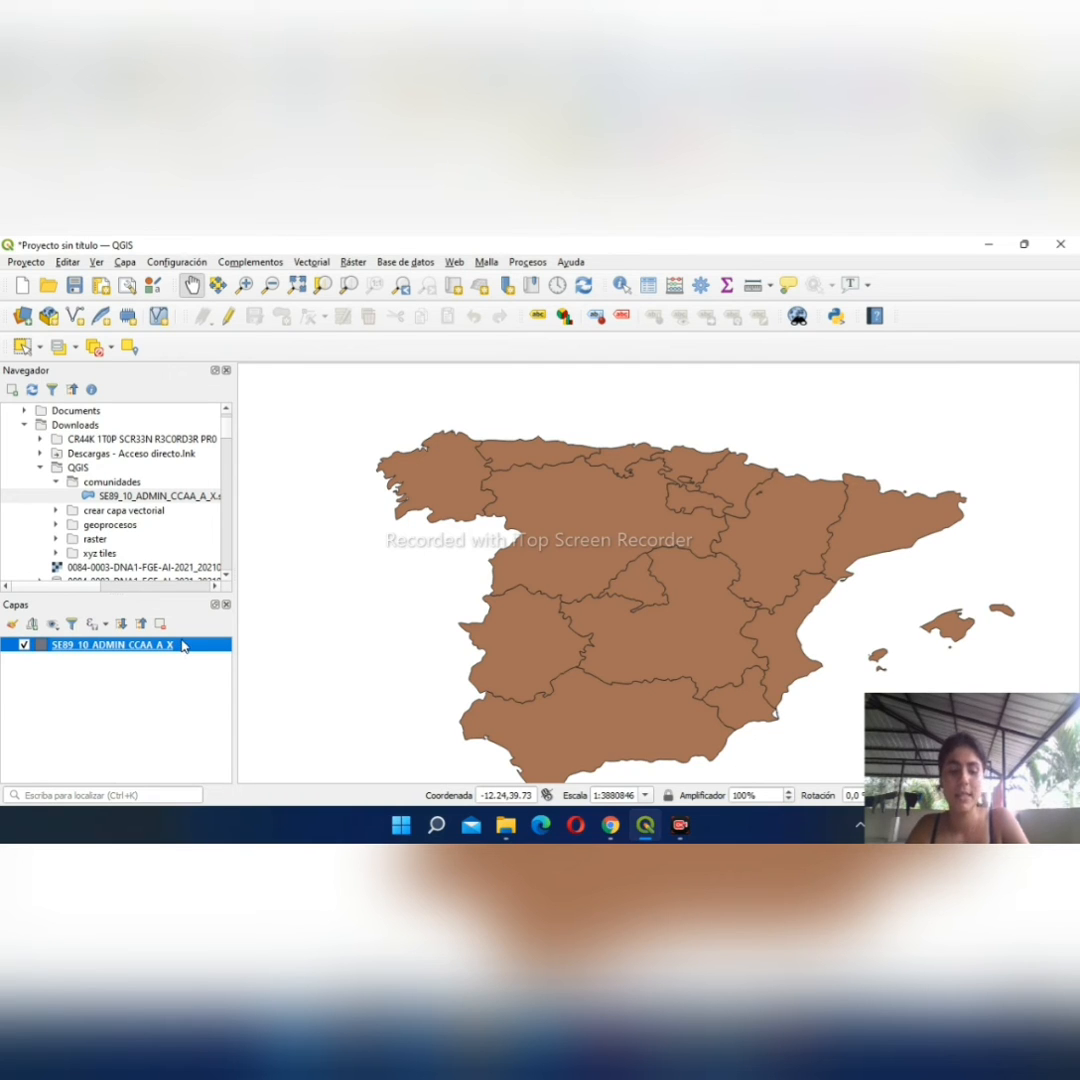
double_click(183, 646)
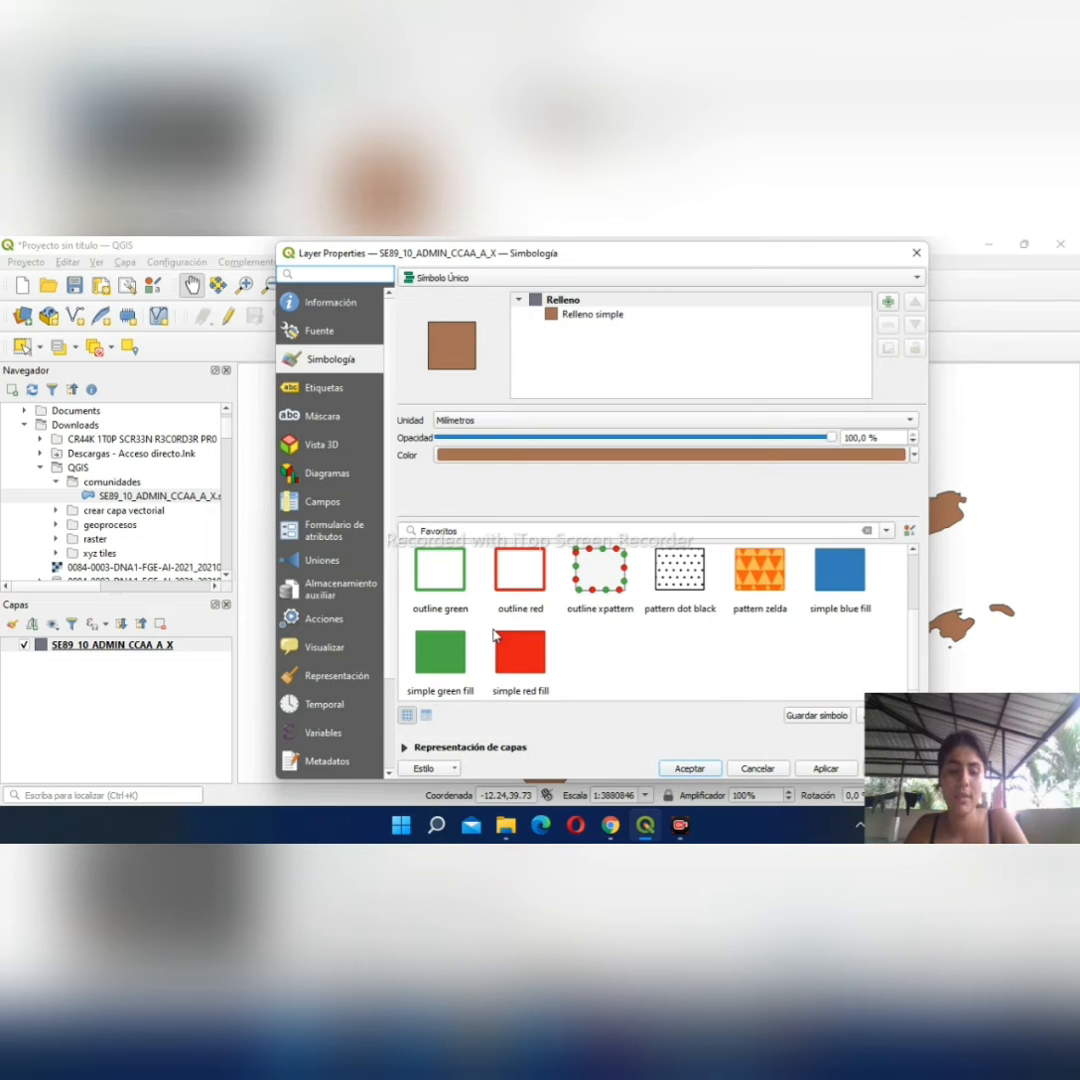
scroll(505, 620, "down", 2)
left_click(829, 596)
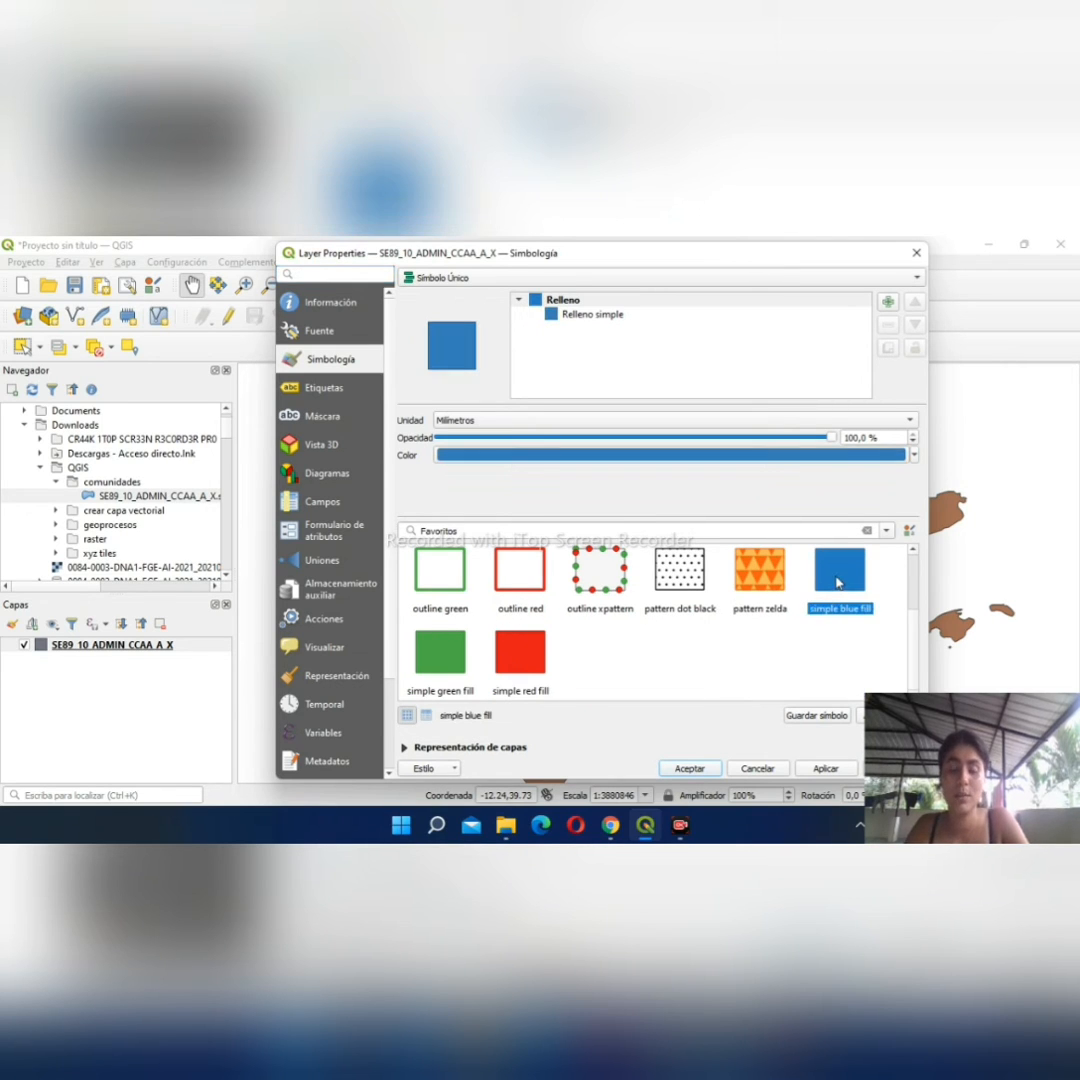
left_click(826, 770)
Change the layer's symbol to "pattern dot black" and accept the layer properties.
left_click_drag(825, 262, 567, 272)
left_click(420, 604)
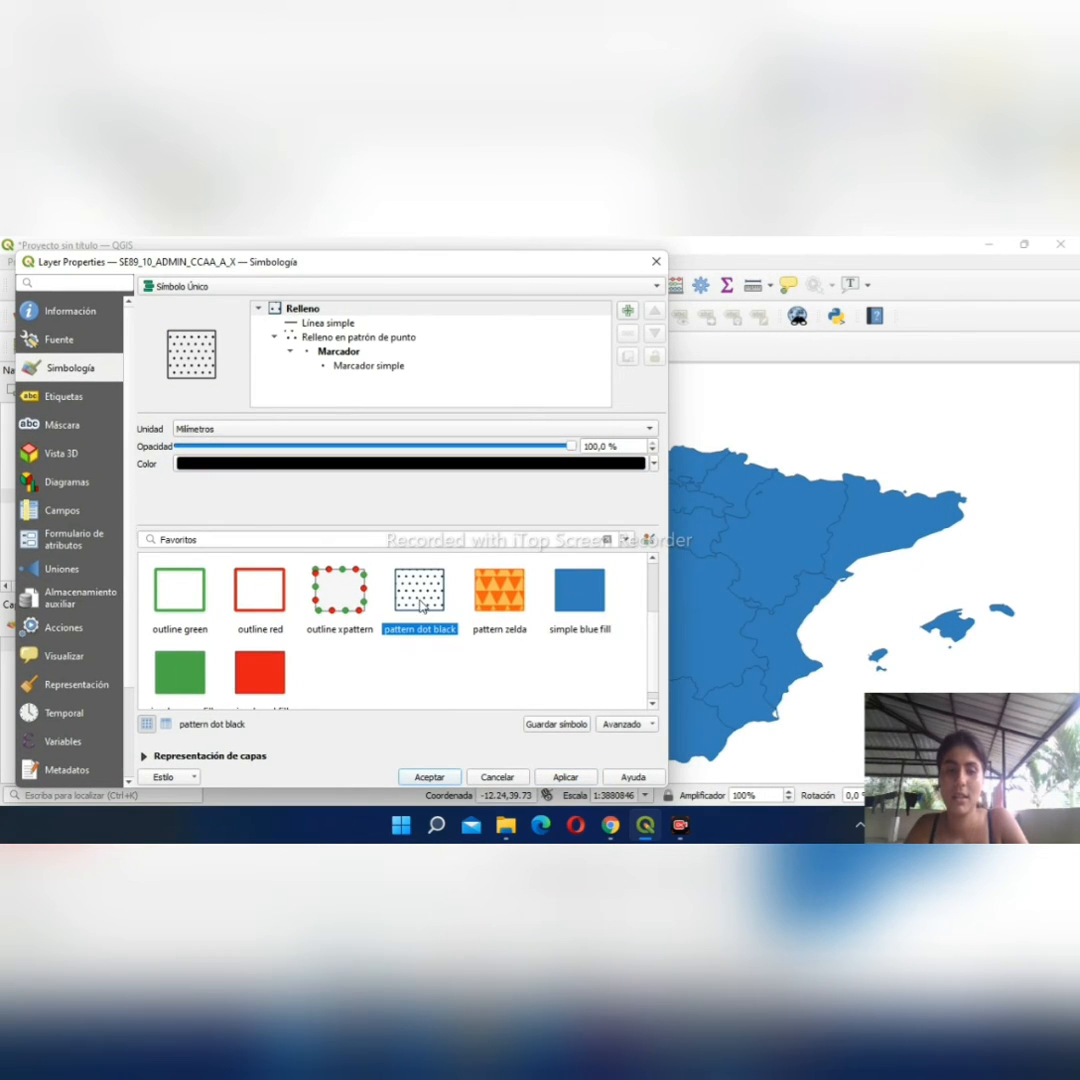
left_click(566, 779)
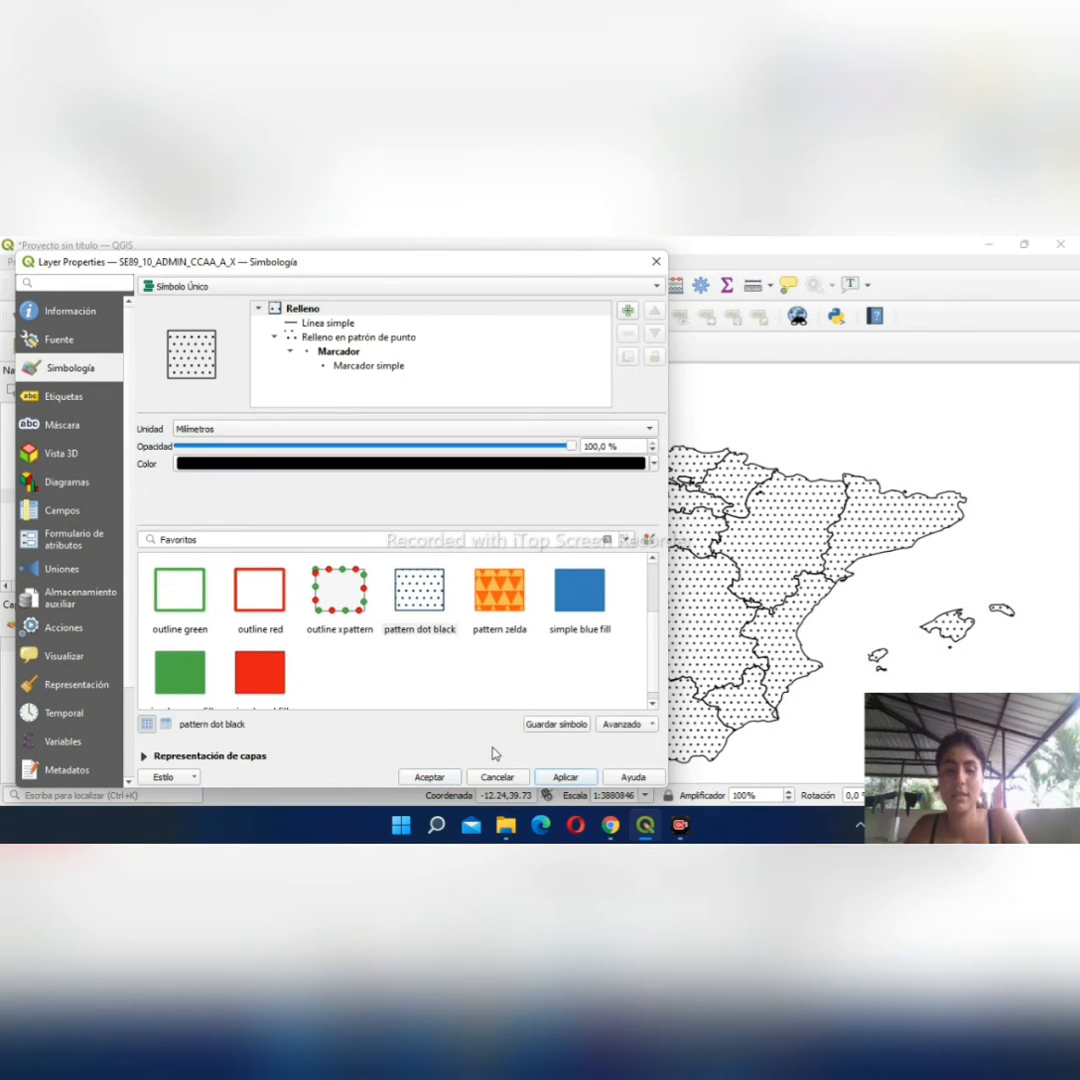
left_click(428, 779)
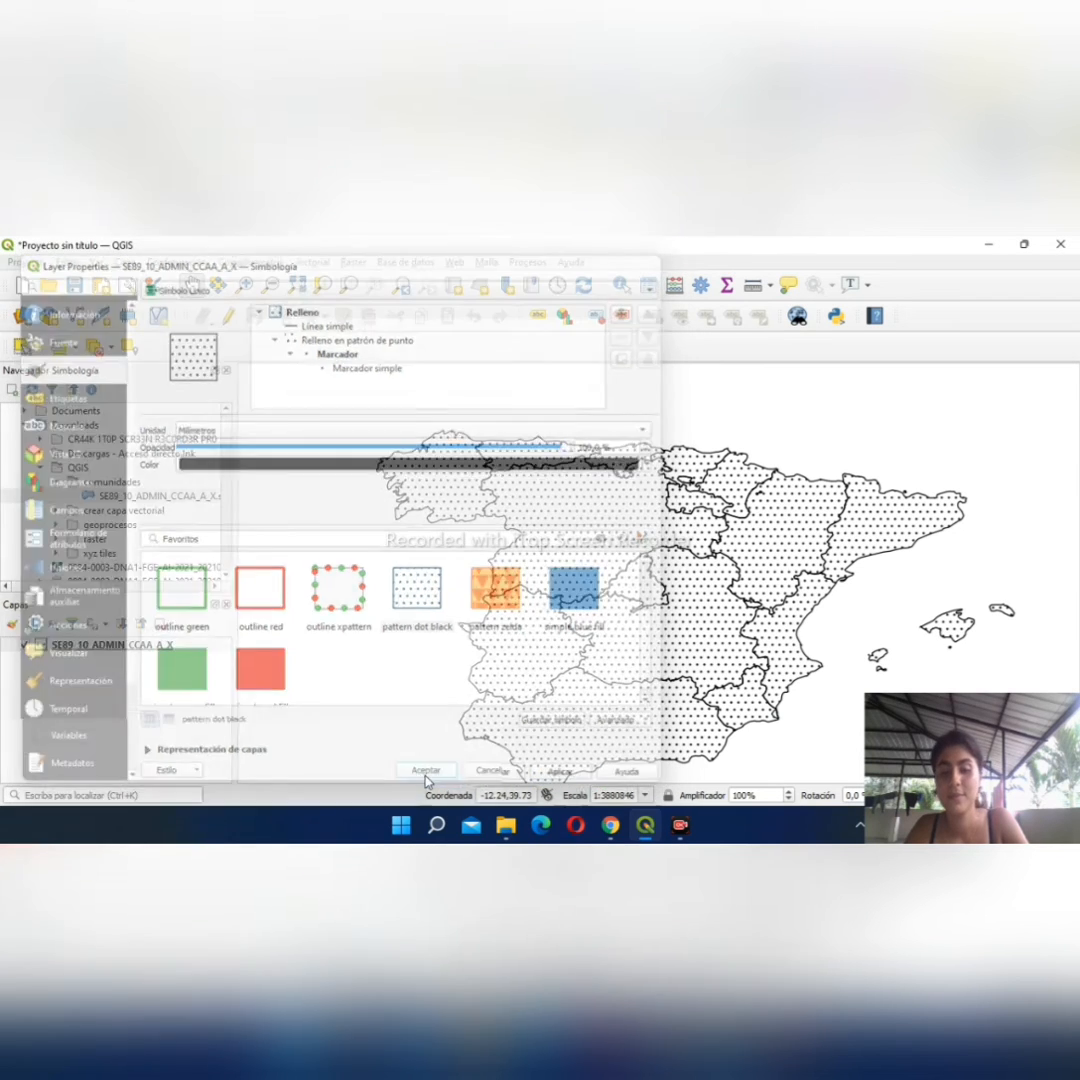
mouse_move(676, 521)
left_mouse_down()
mouse_move(690, 421)
mouse_move(664, 497)
left_mouse_up()
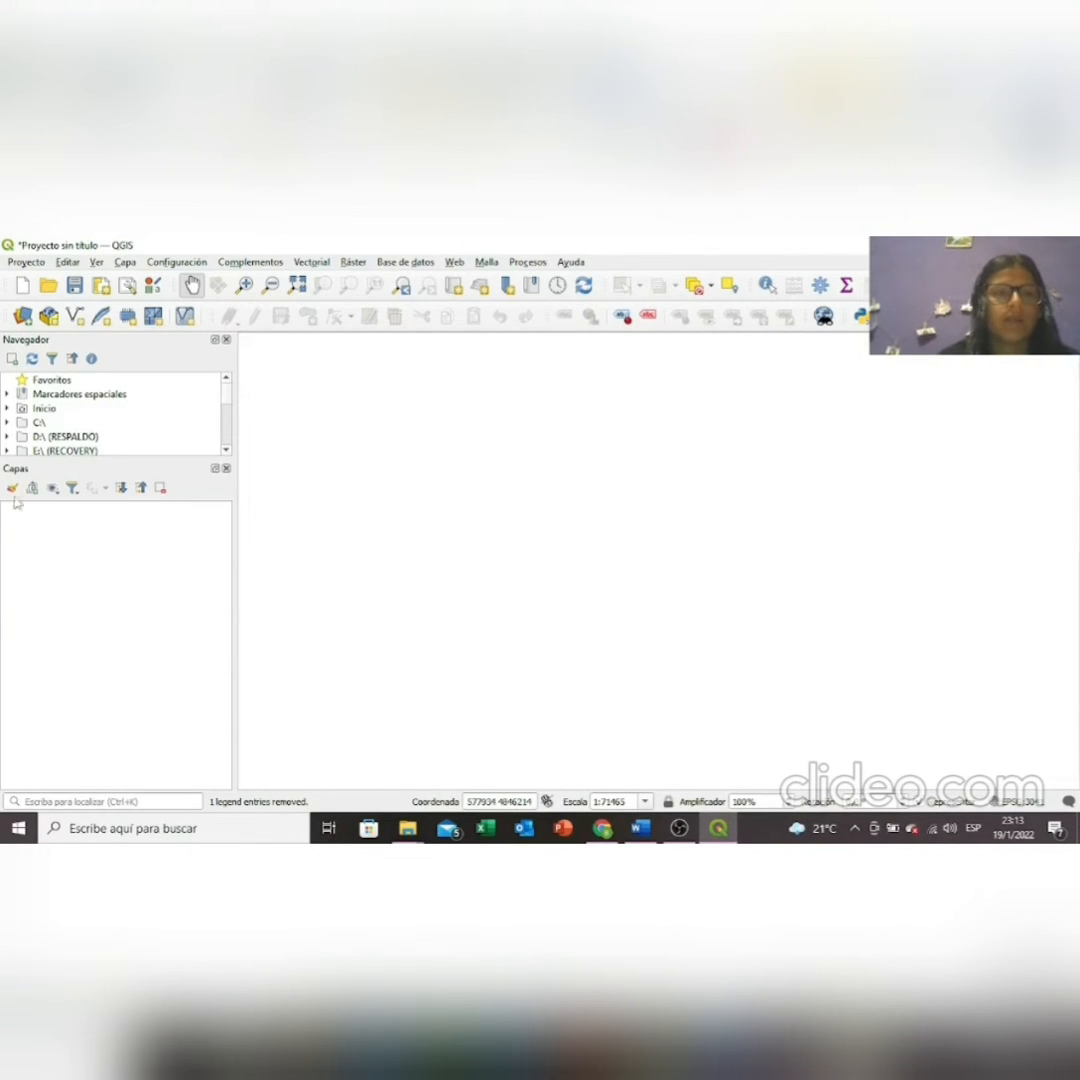
Start adding a raster layer from a file, clear the preset dataset, and browse to the raster folder inside Downloads > QGIS.
left_click(22, 318)
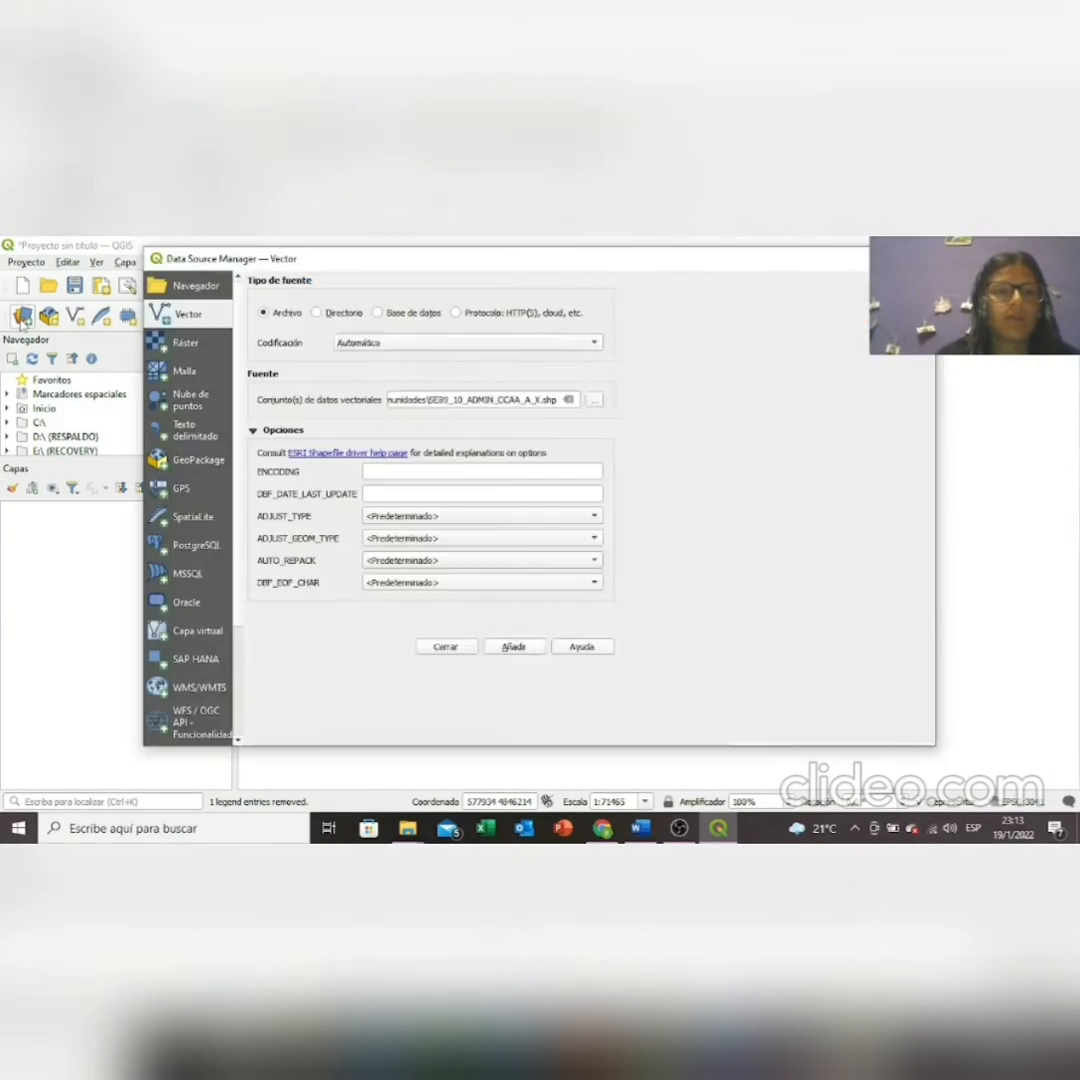
left_click(184, 345)
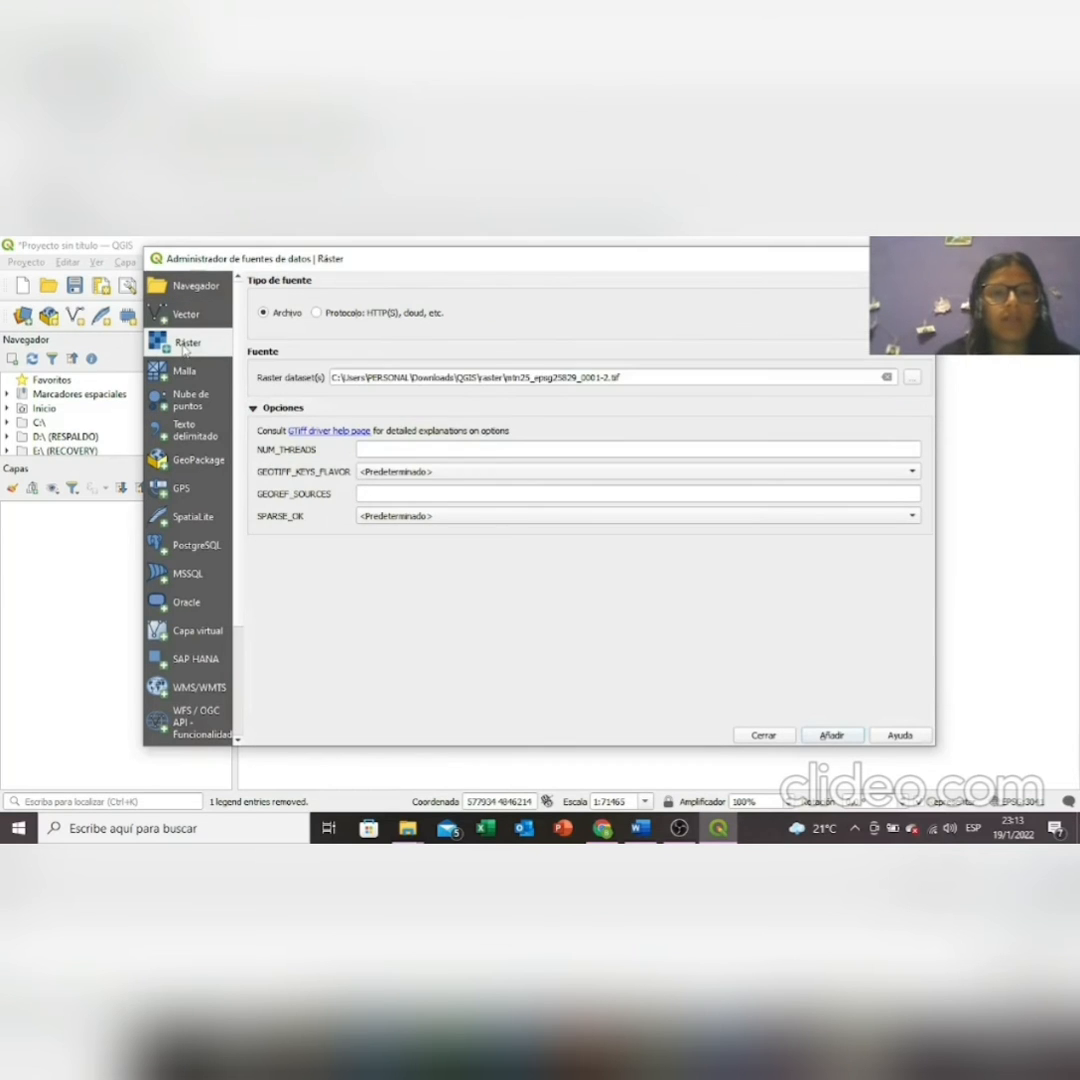
left_click(896, 378)
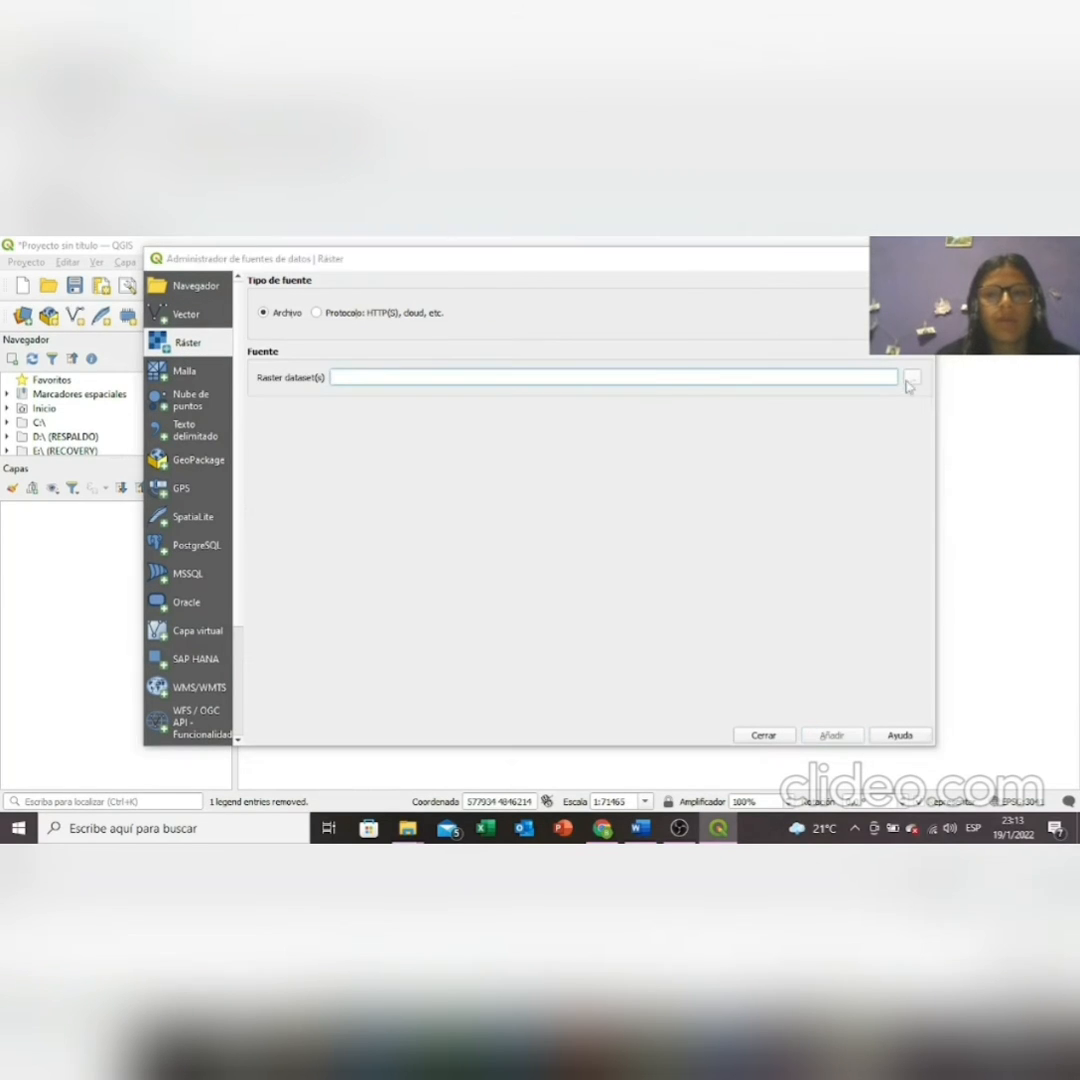
left_click(912, 378)
left_click(276, 312)
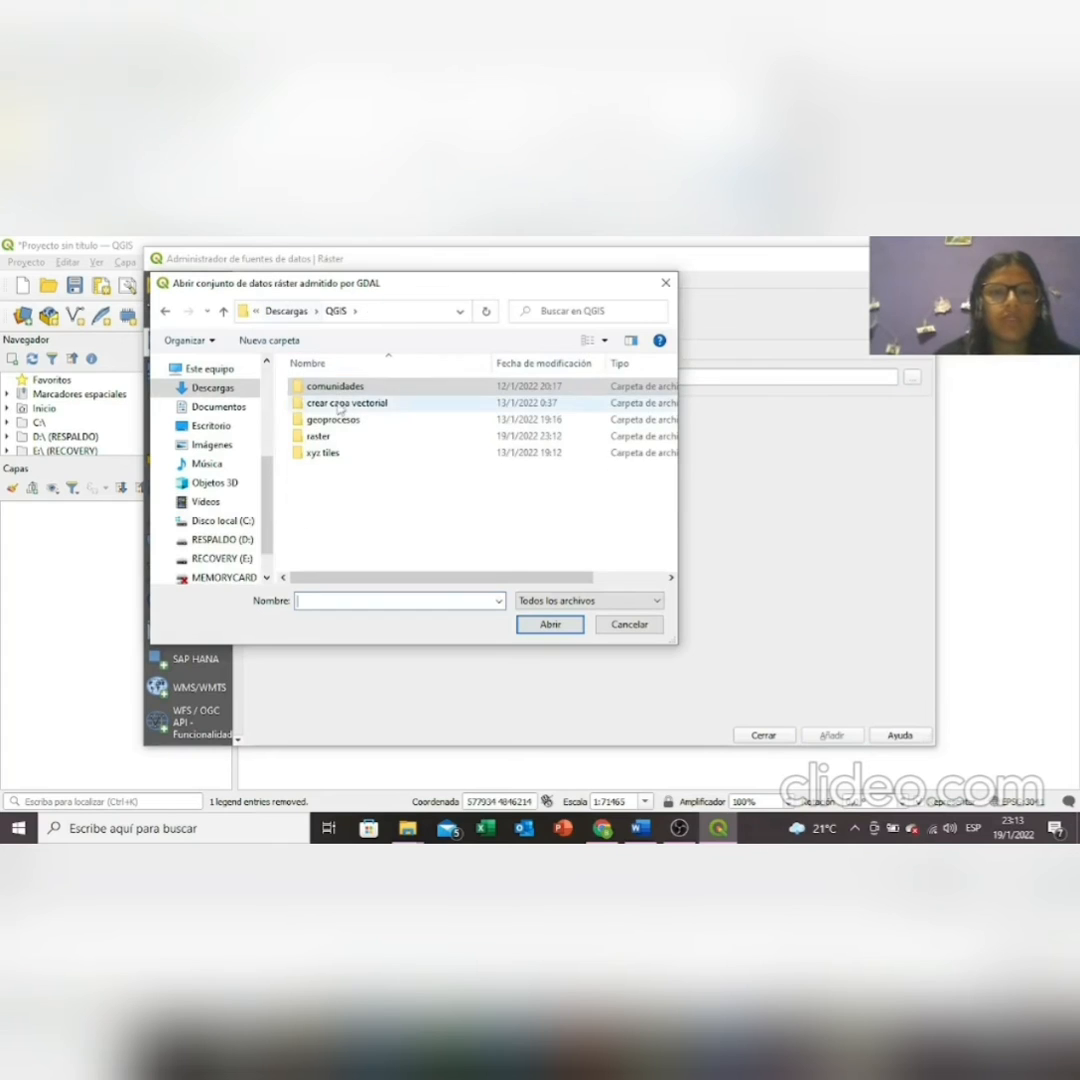
left_click(333, 438)
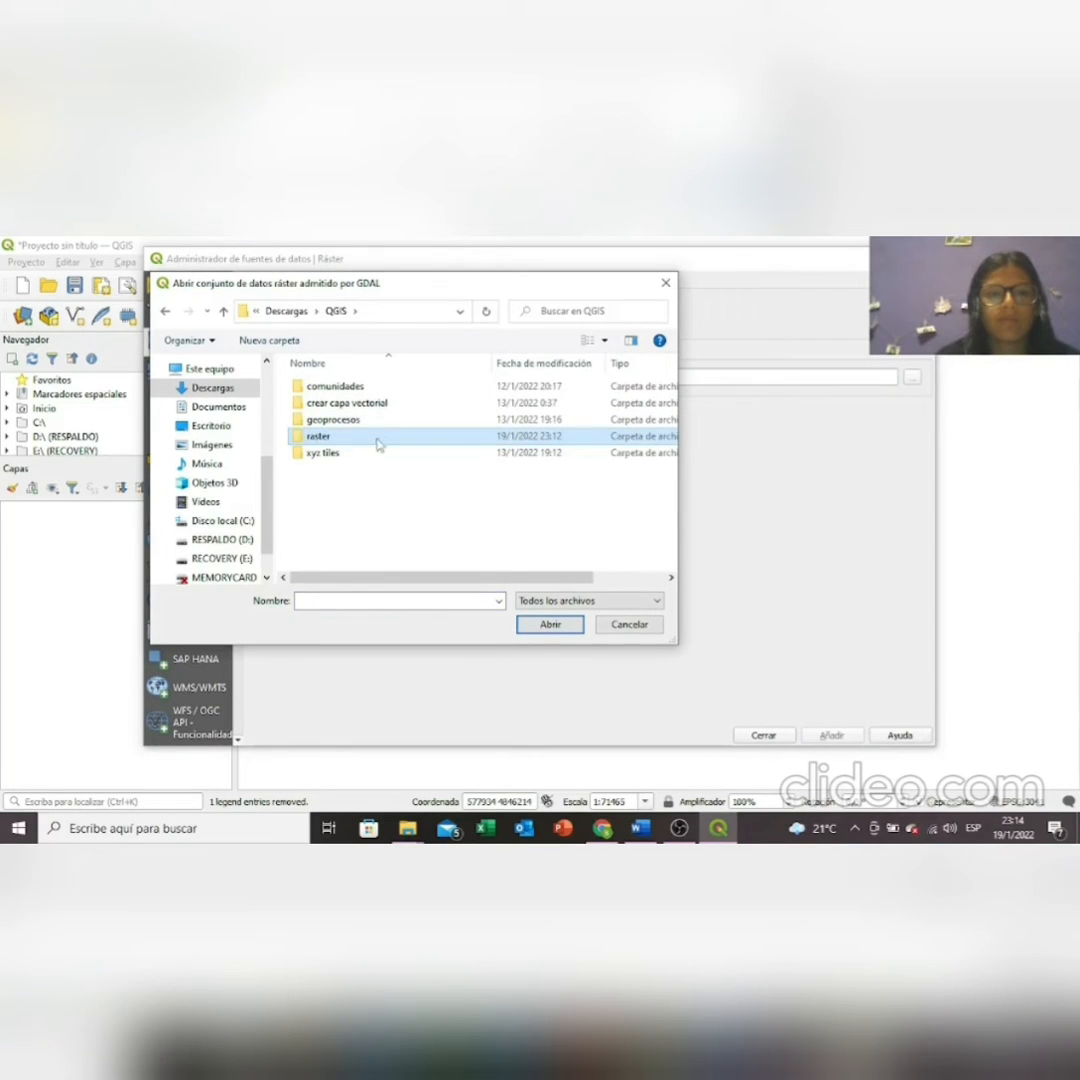
double_click(379, 441)
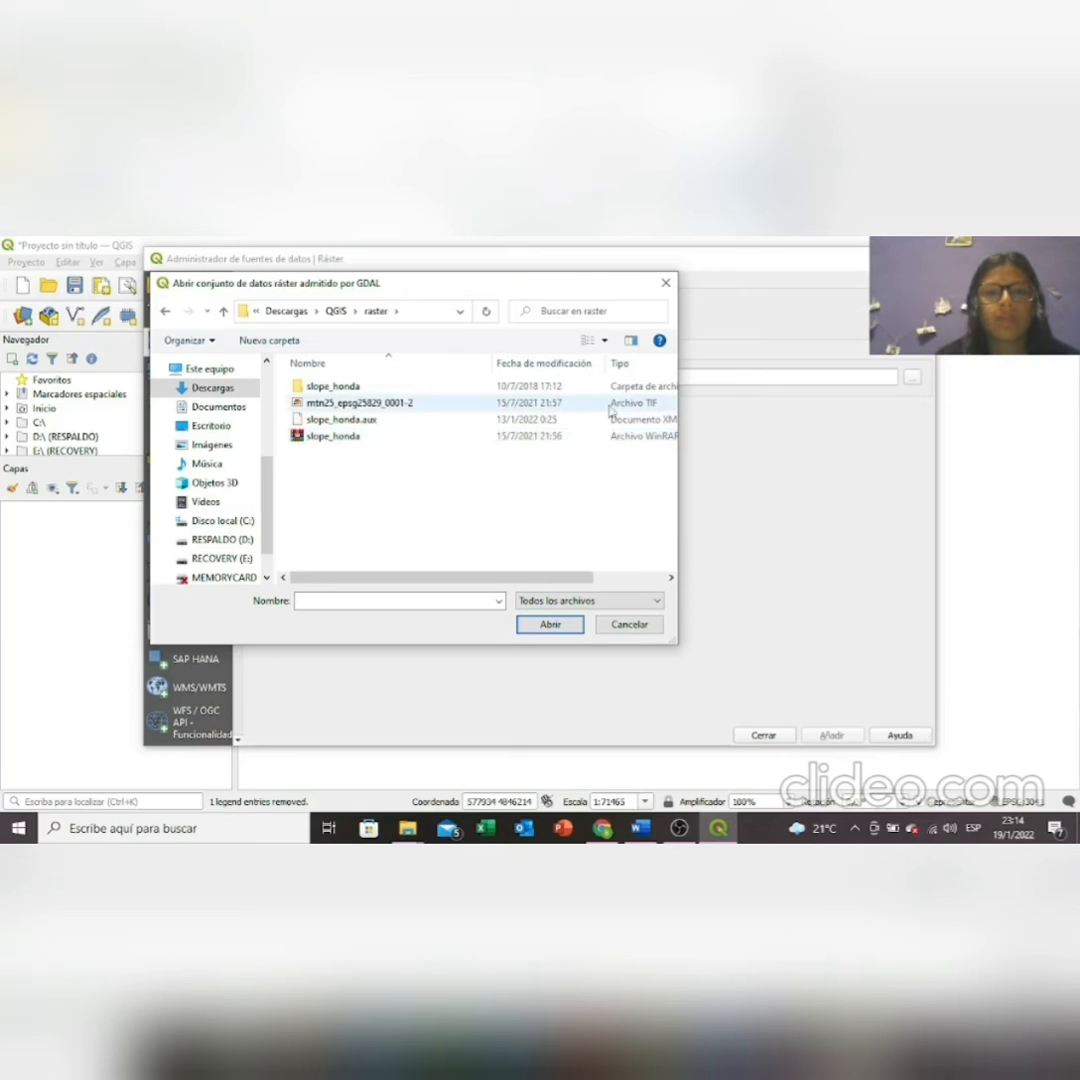
Add the TIF file mtn25_epsg25829_0001-2 as a raster layer and close the data source manager.
left_click(650, 404)
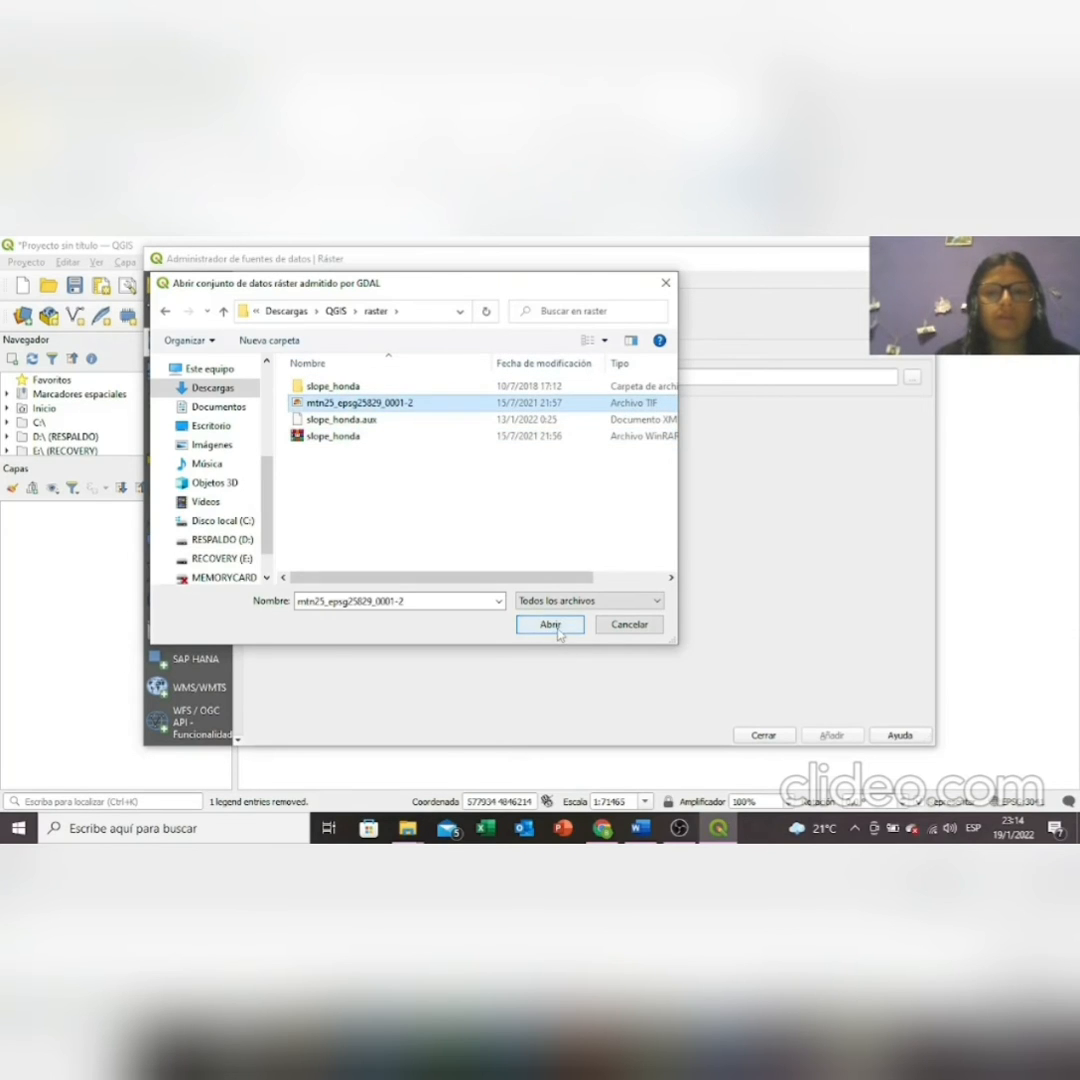
left_click(552, 626)
left_click(831, 736)
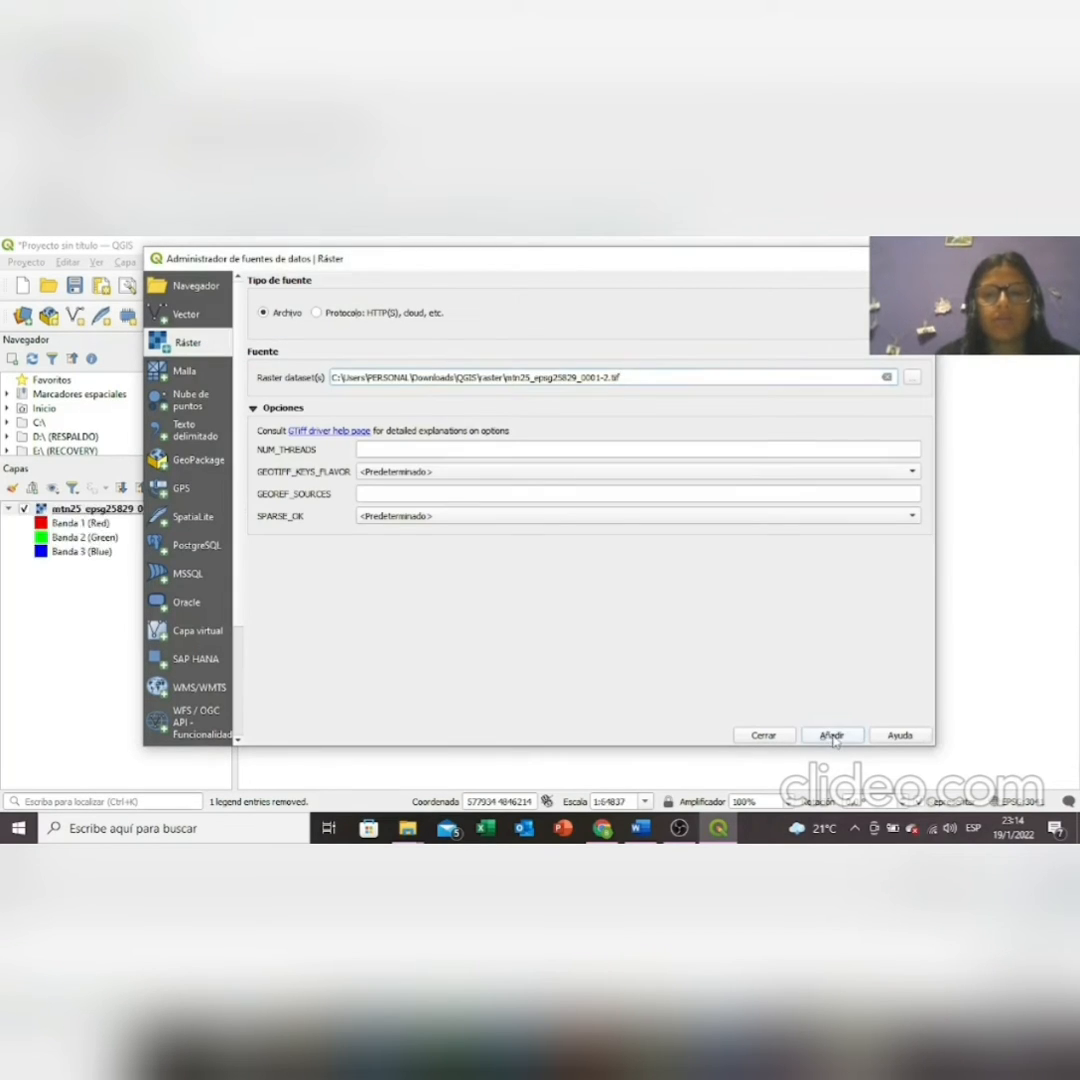
left_click(763, 736)
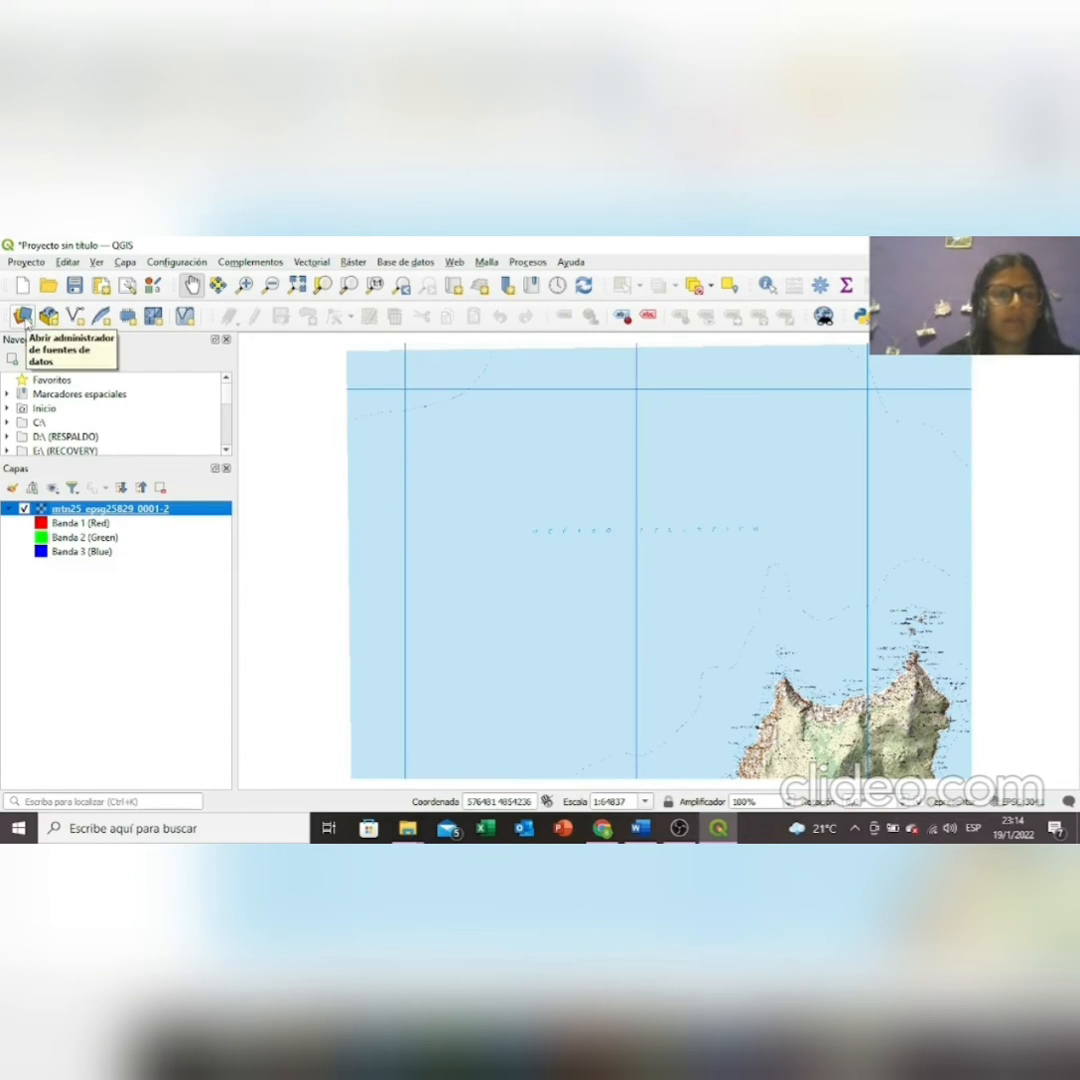
Add SE89_10_ADMIN_CCAA_A_X.shp from the comunidades folder inside Downloads > QGIS as a vector layer.
left_click(24, 318)
left_click(185, 314)
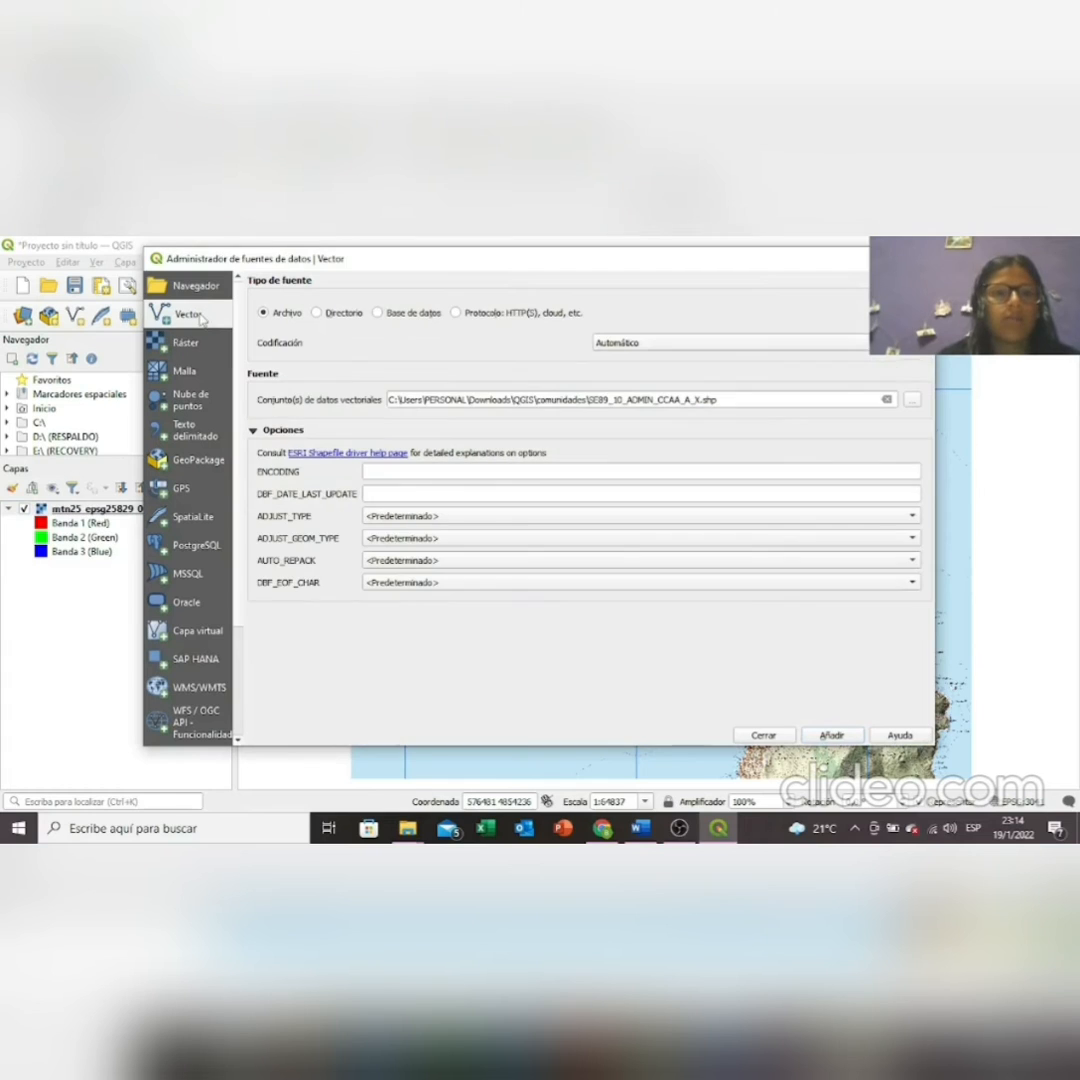
left_click(886, 399)
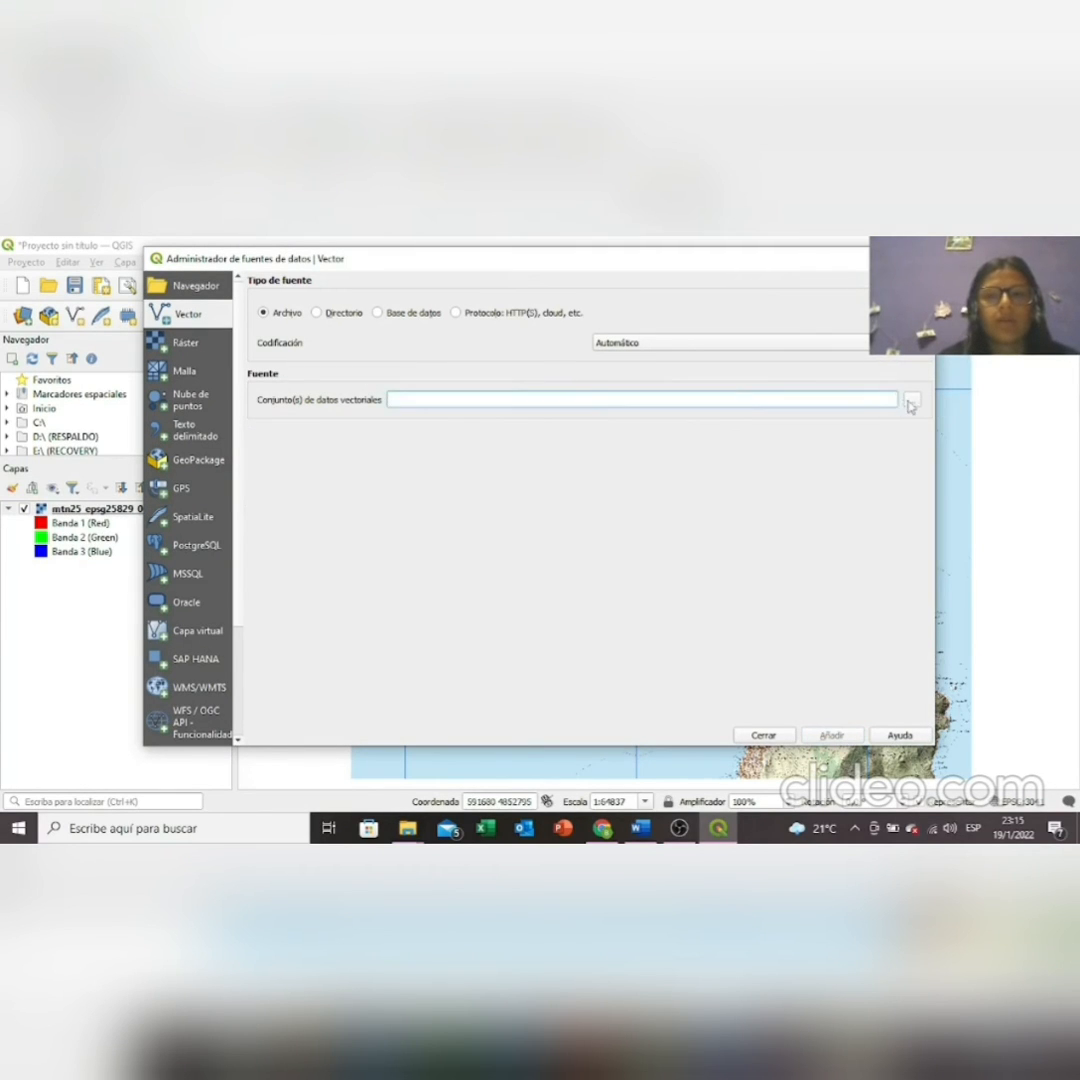
left_click(912, 399)
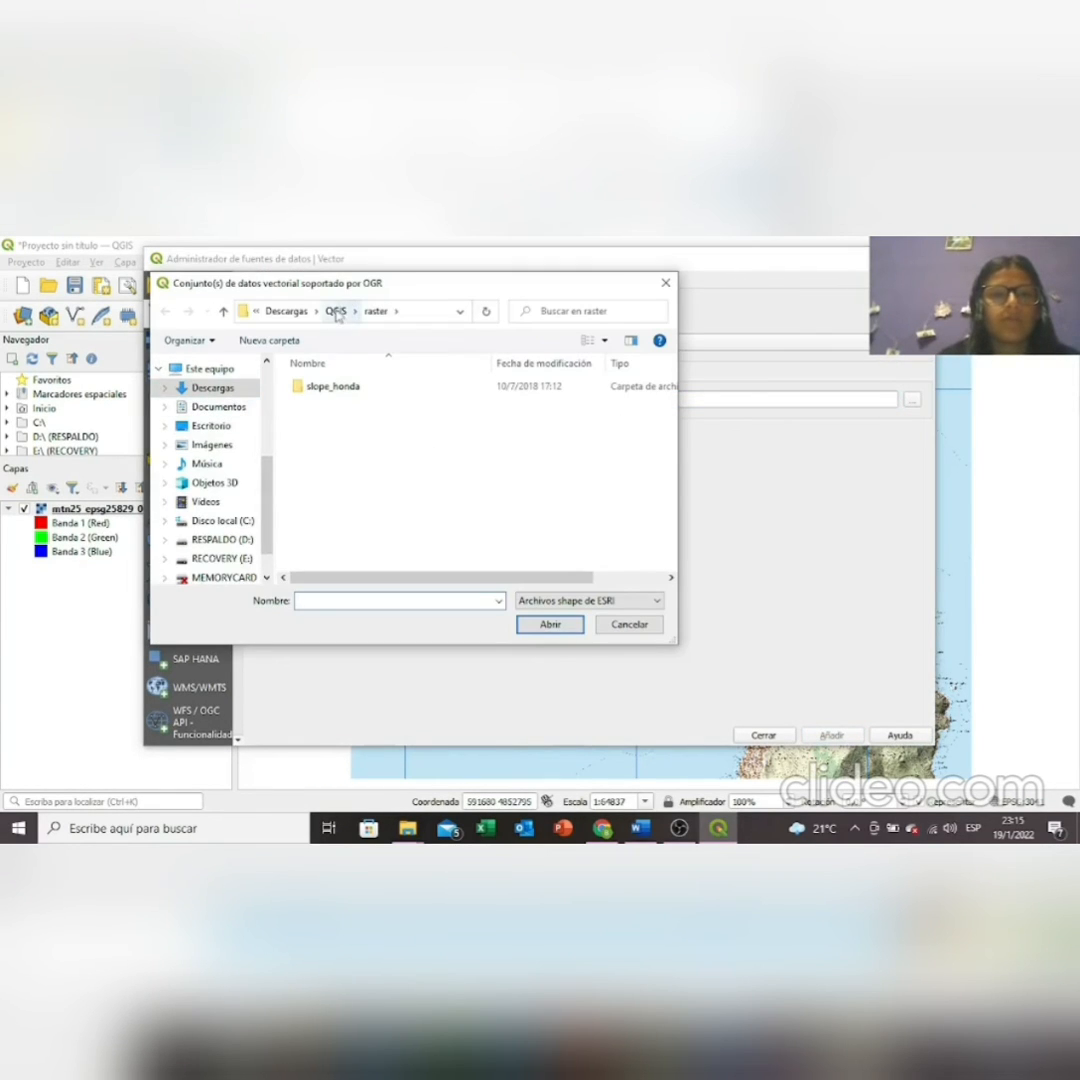
left_click(337, 314)
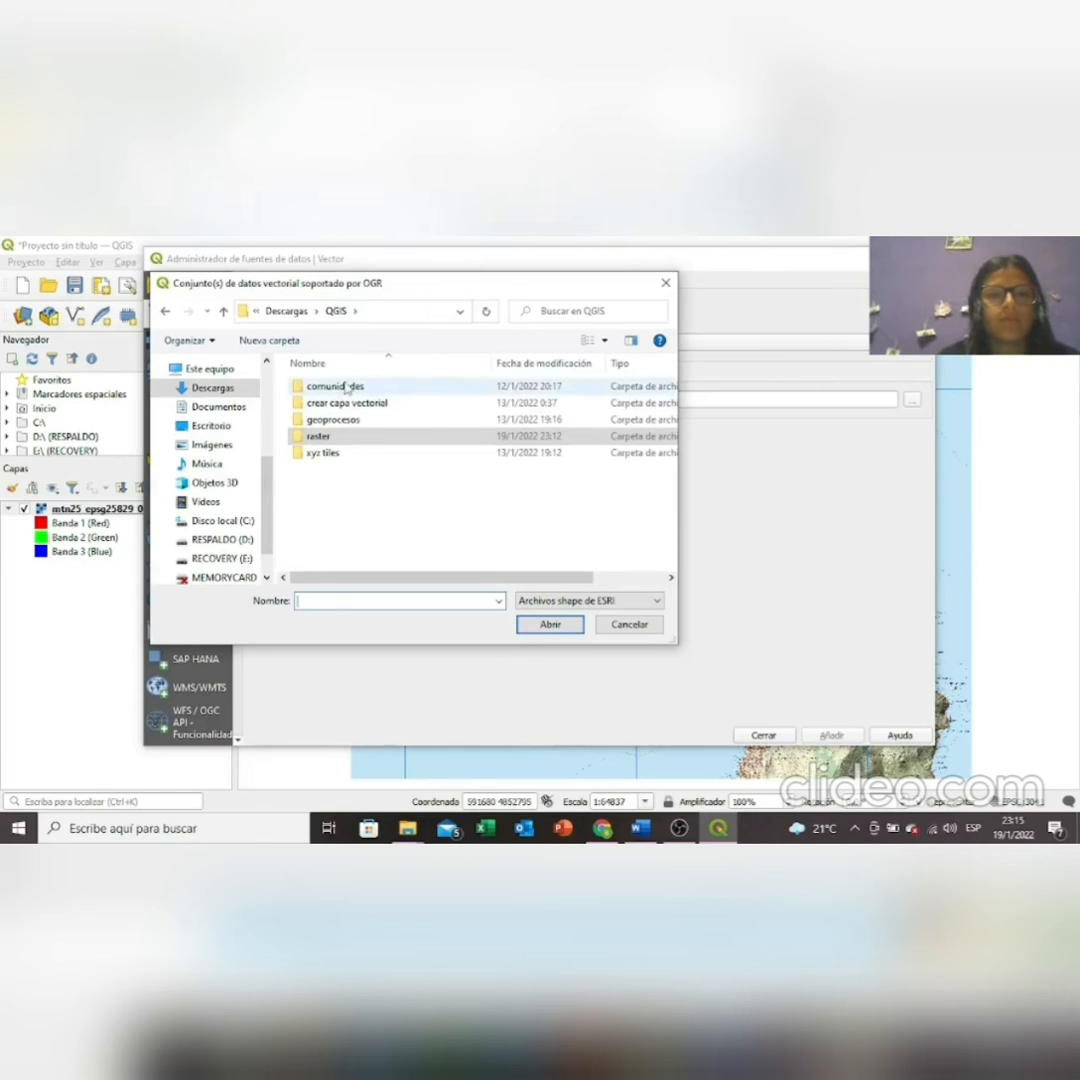
double_click(346, 386)
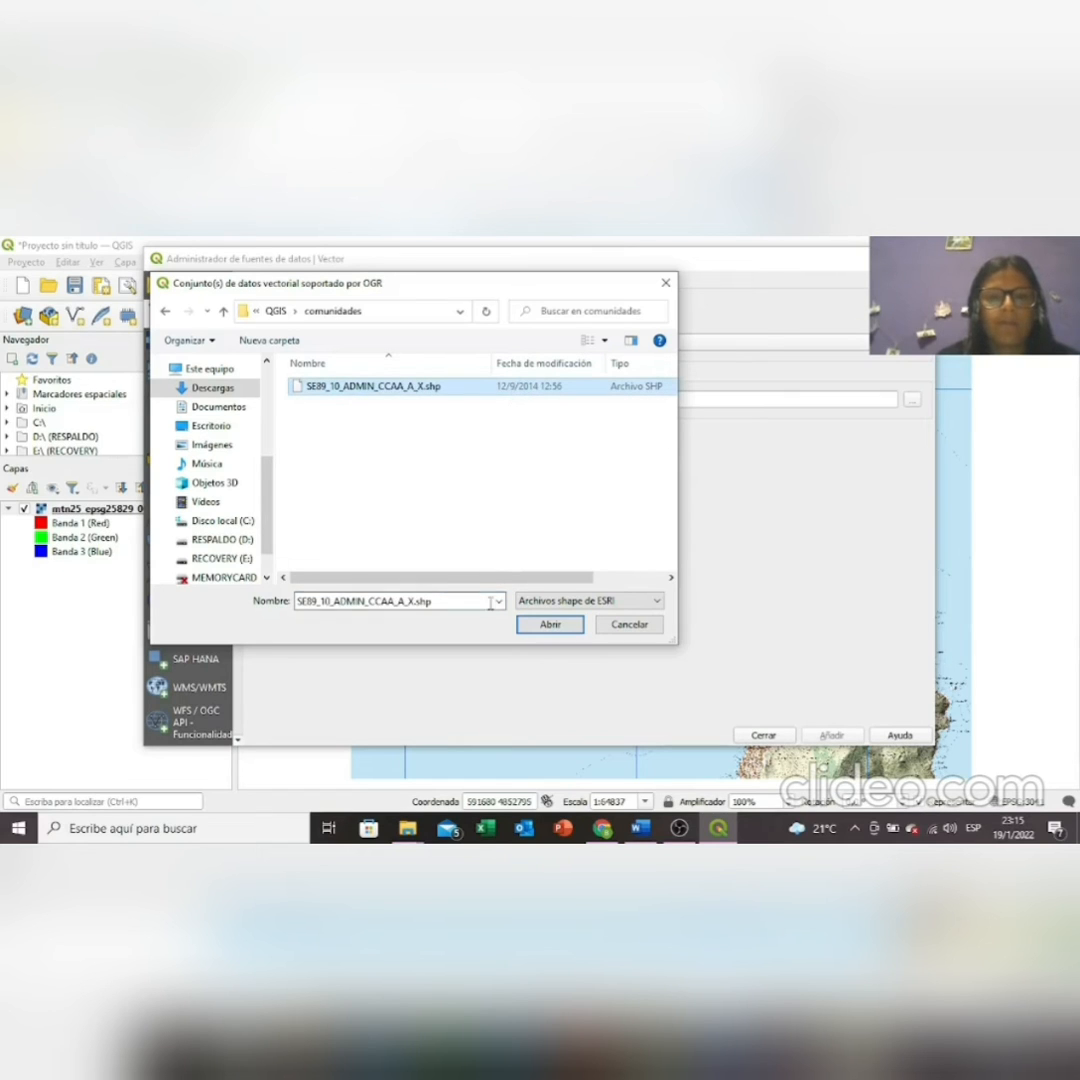
left_click(629, 624)
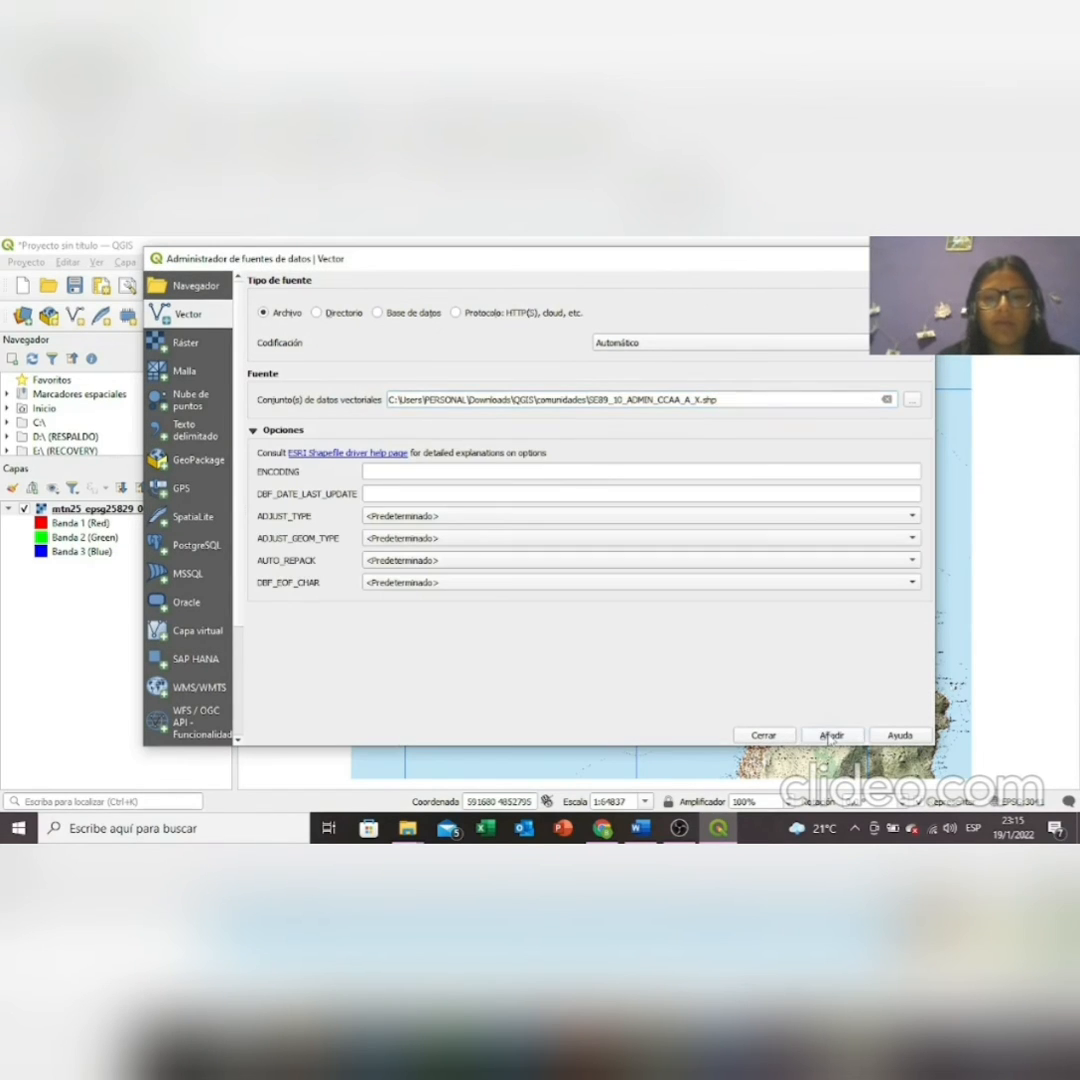
left_click(829, 736)
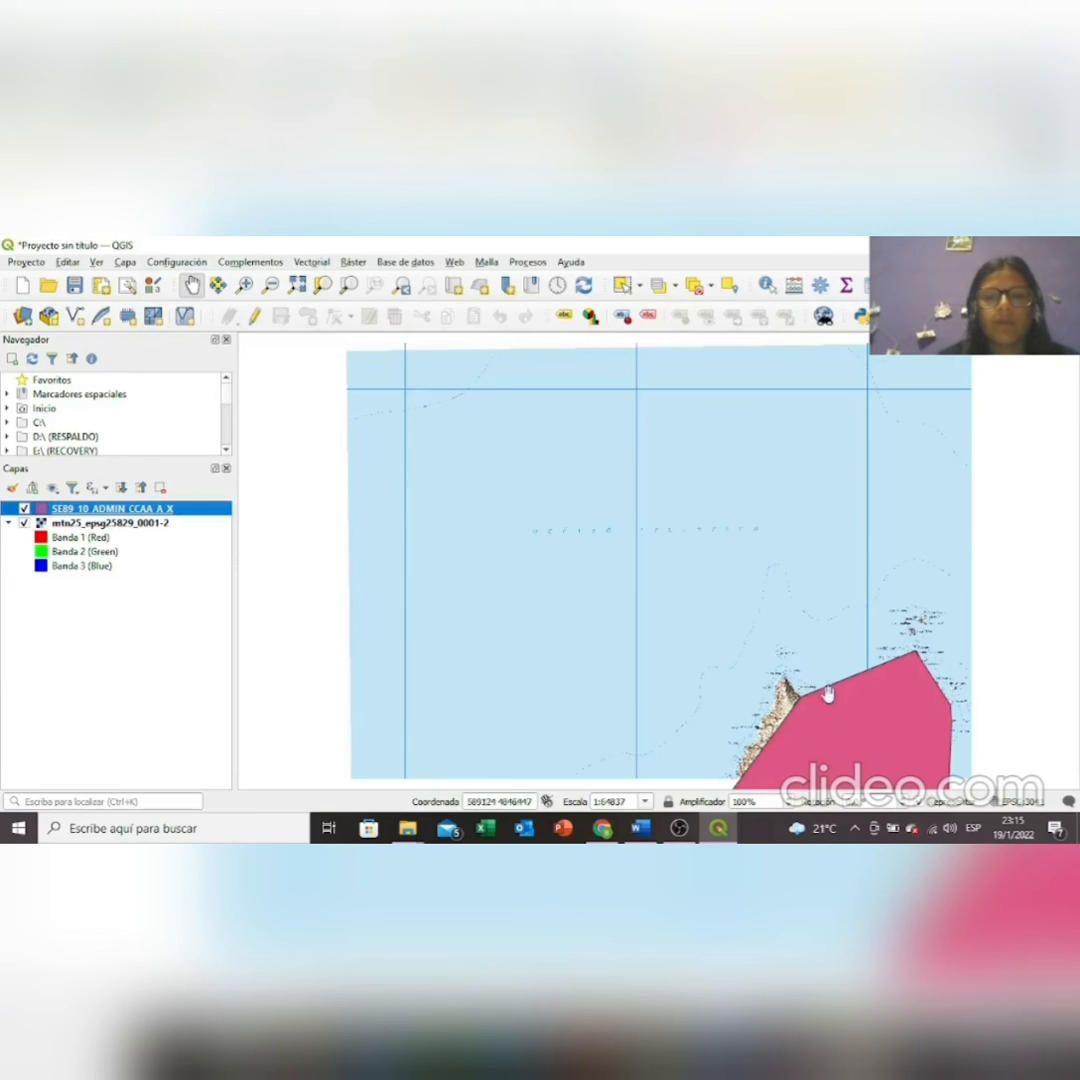
Move the SE89_10_ADMIN_CCAA_A_X layer below the mtn25_epsg25829_0001-2 raster in the layer order.
left_click_drag(829, 695, 714, 458)
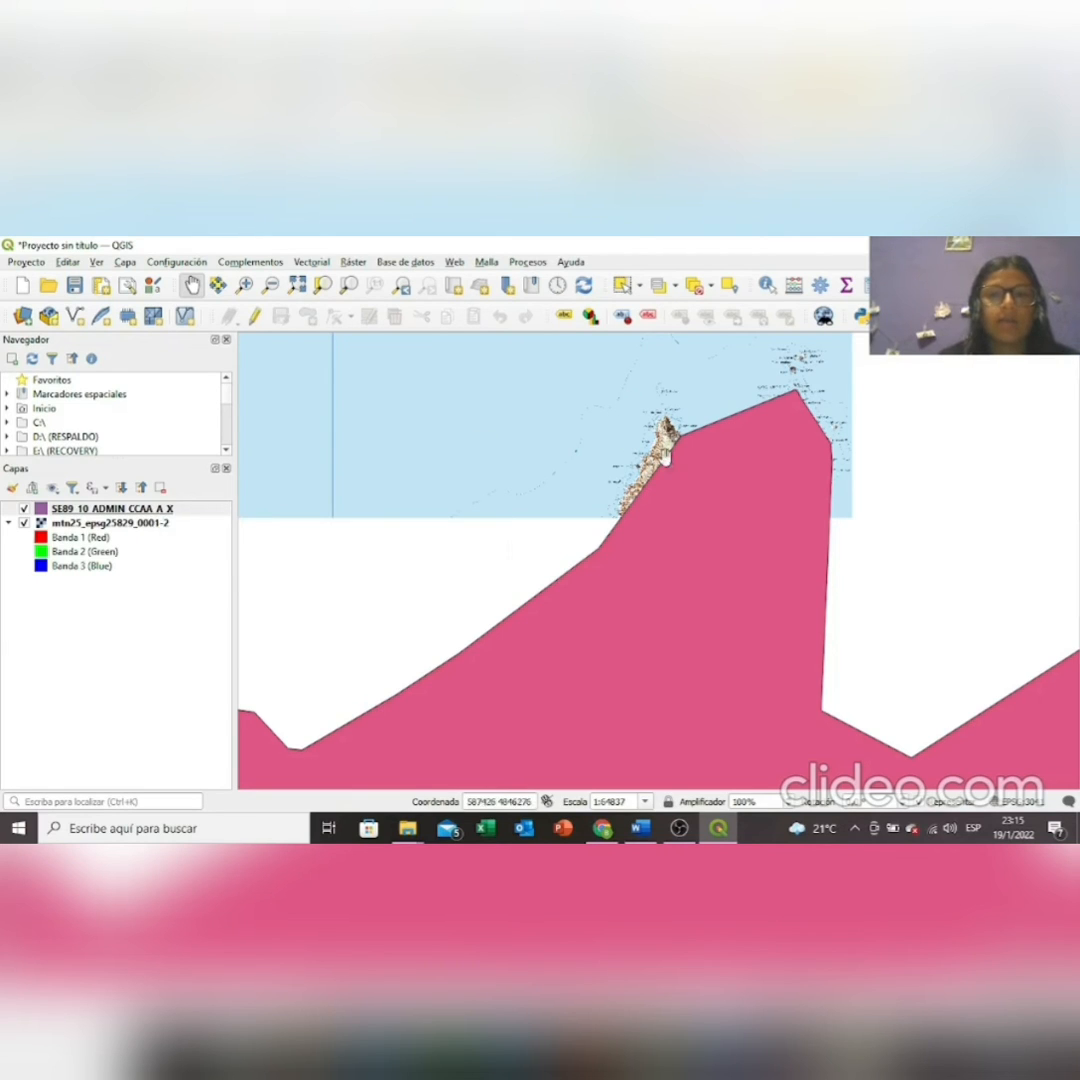
left_click(104, 510)
left_click_drag(104, 510, 97, 591)
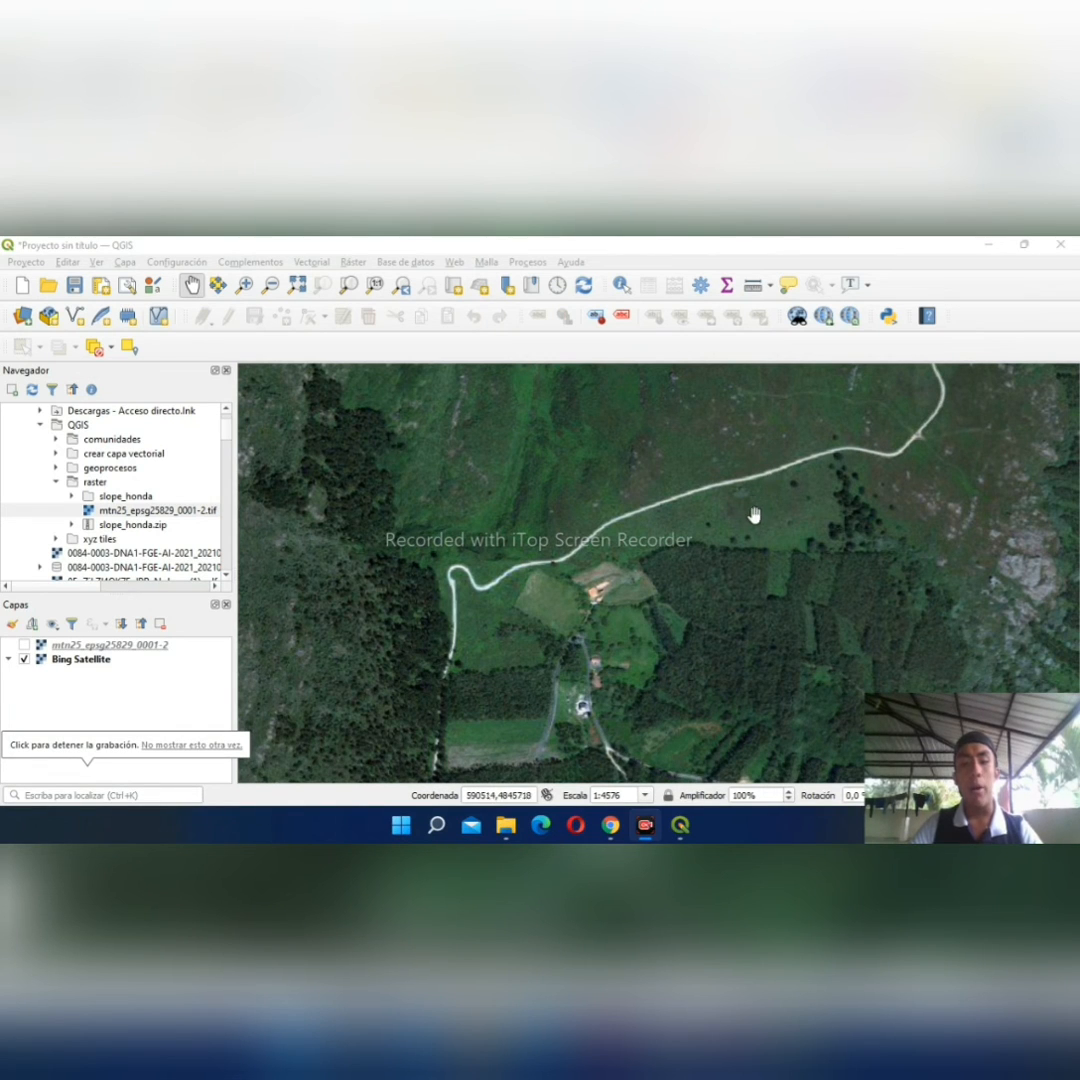
Start a new shapefile layer saved as bosque in the Documents folder, with the geometry type Polígono.
left_click(380, 243)
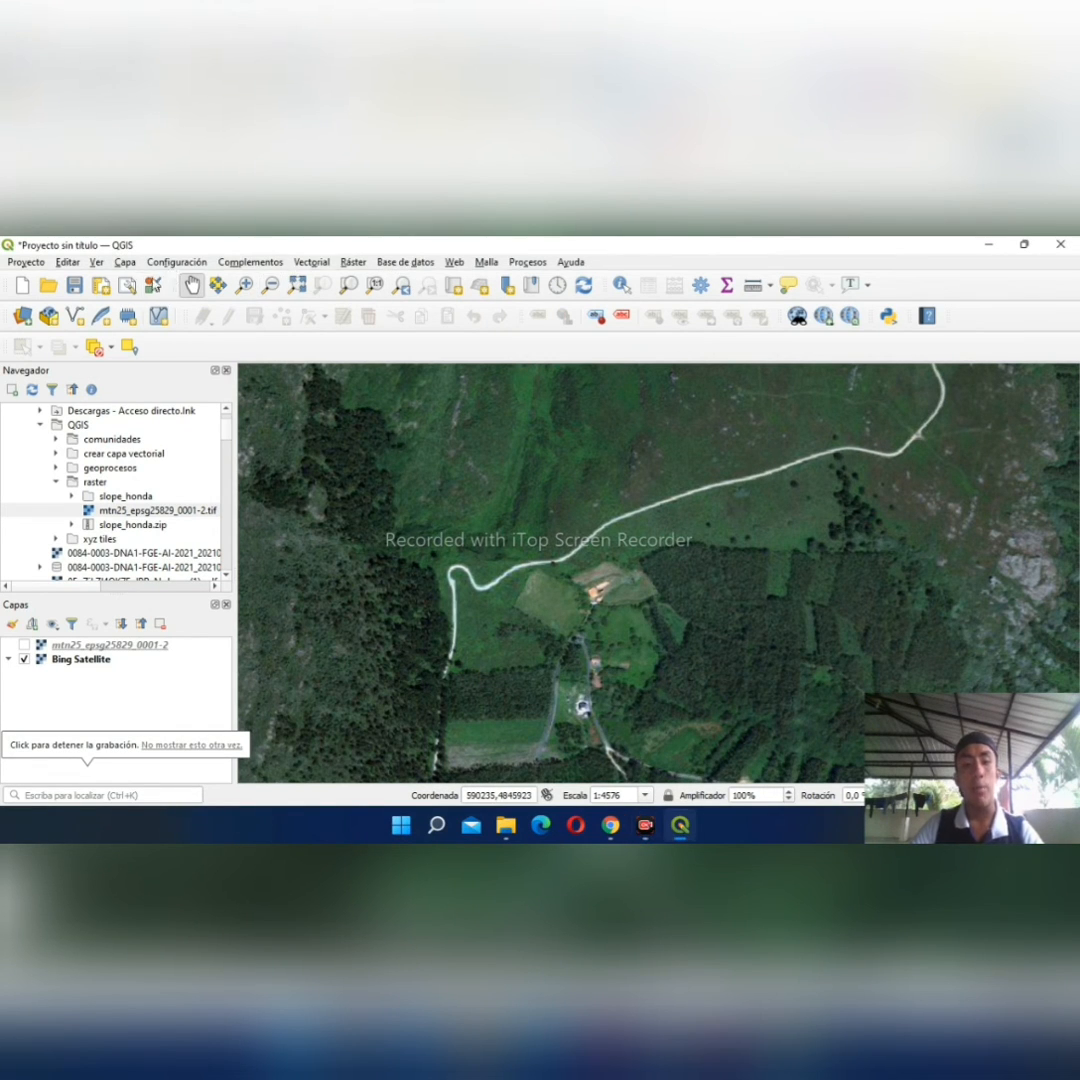
left_click(123, 262)
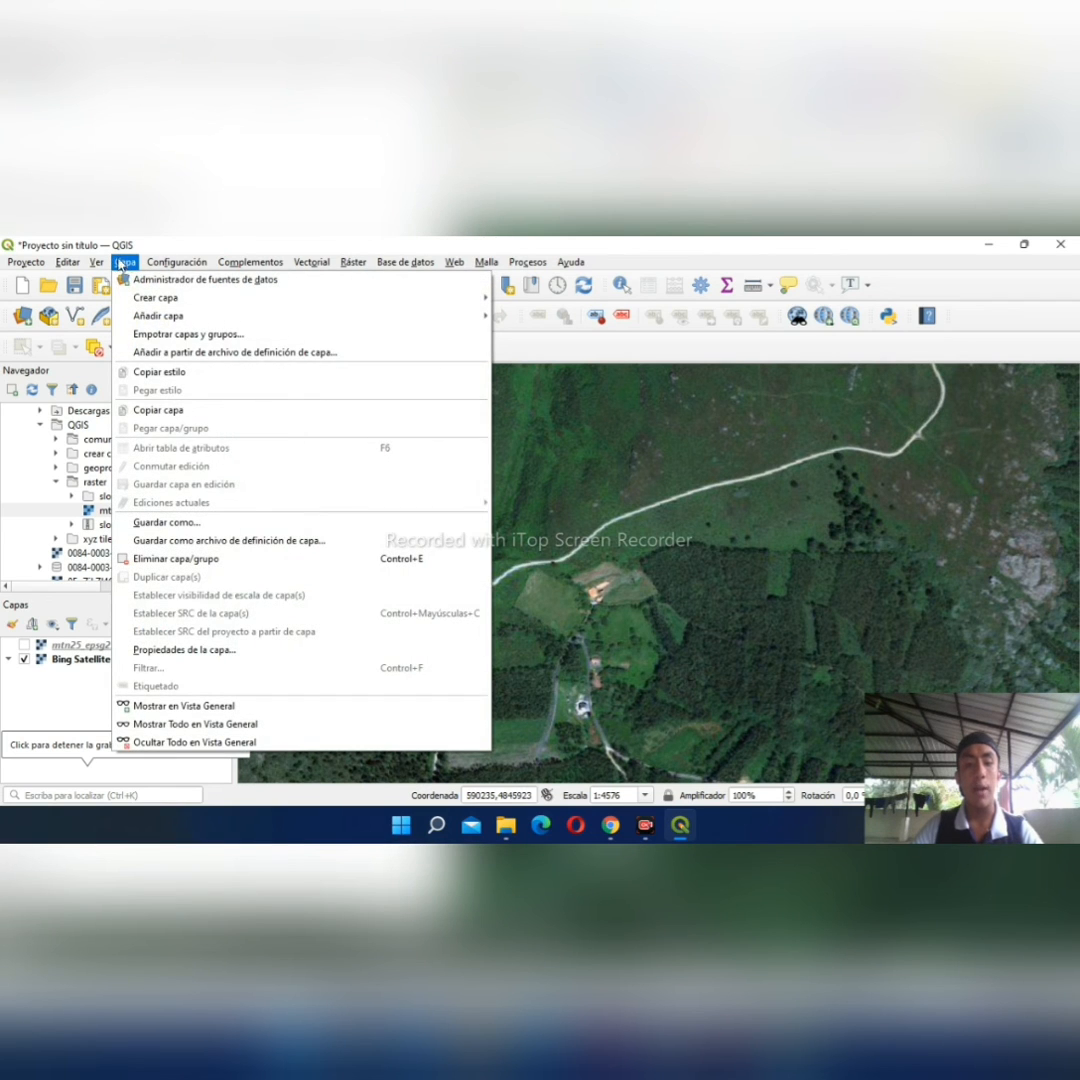
mouse_move(151, 303)
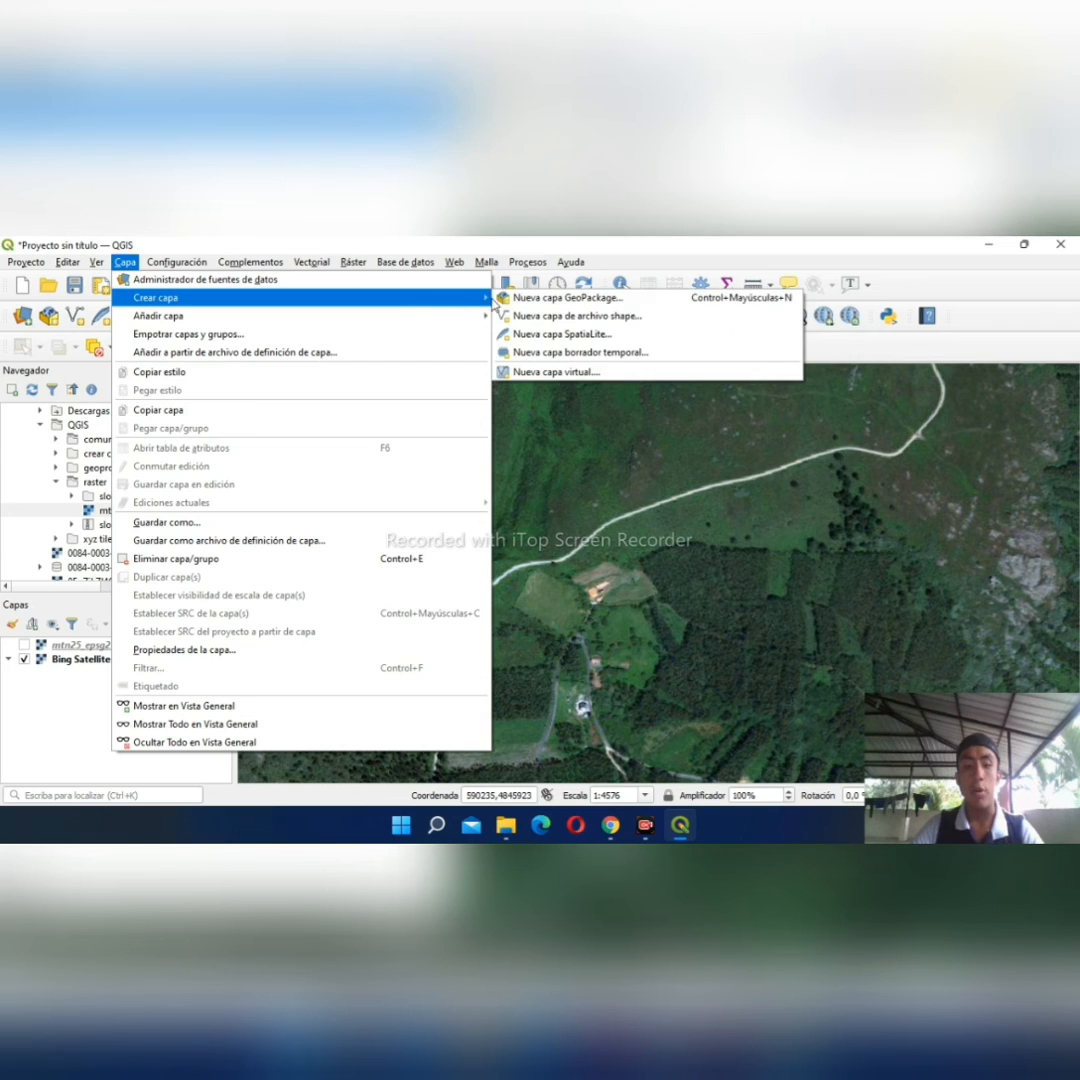
left_click(567, 318)
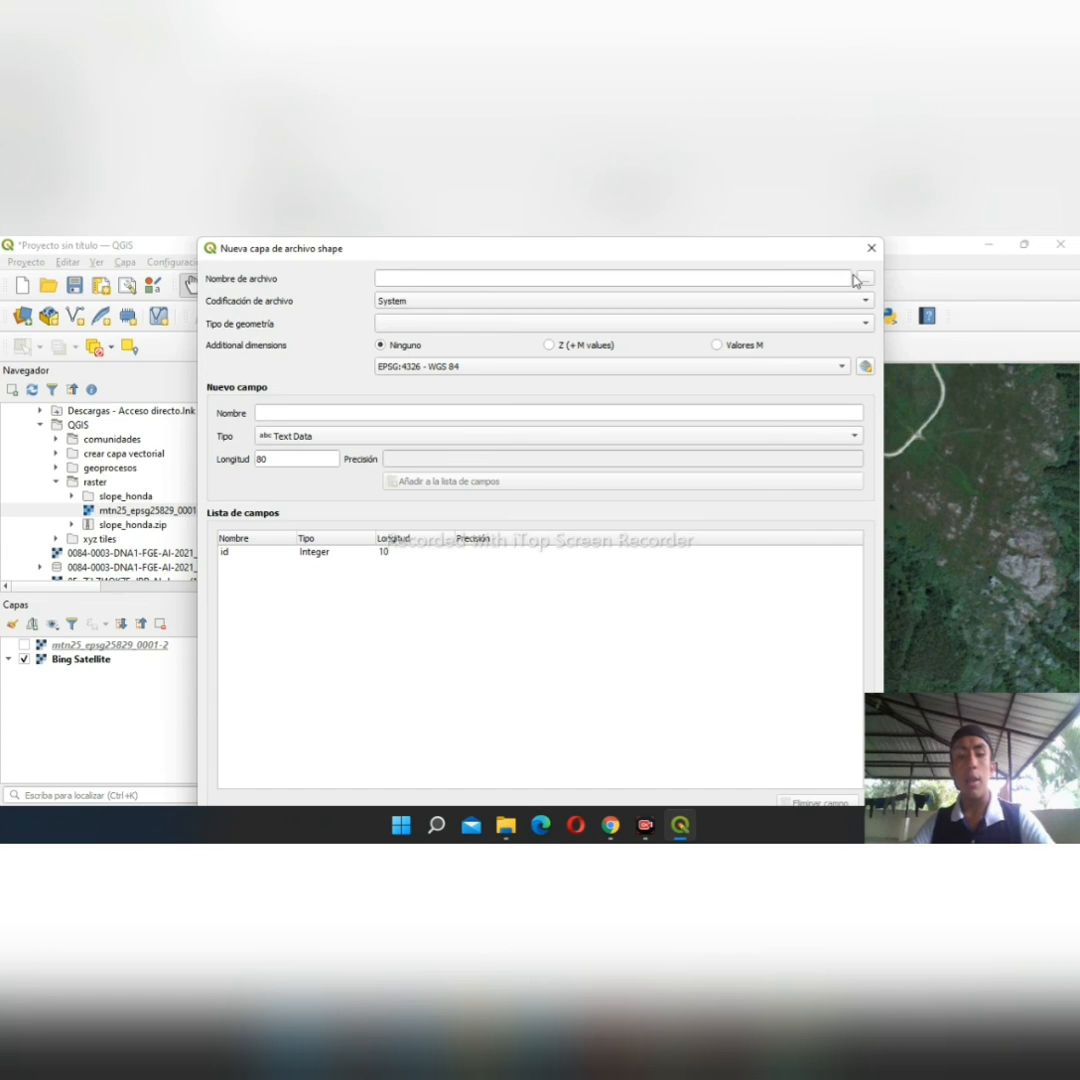
left_click(866, 281)
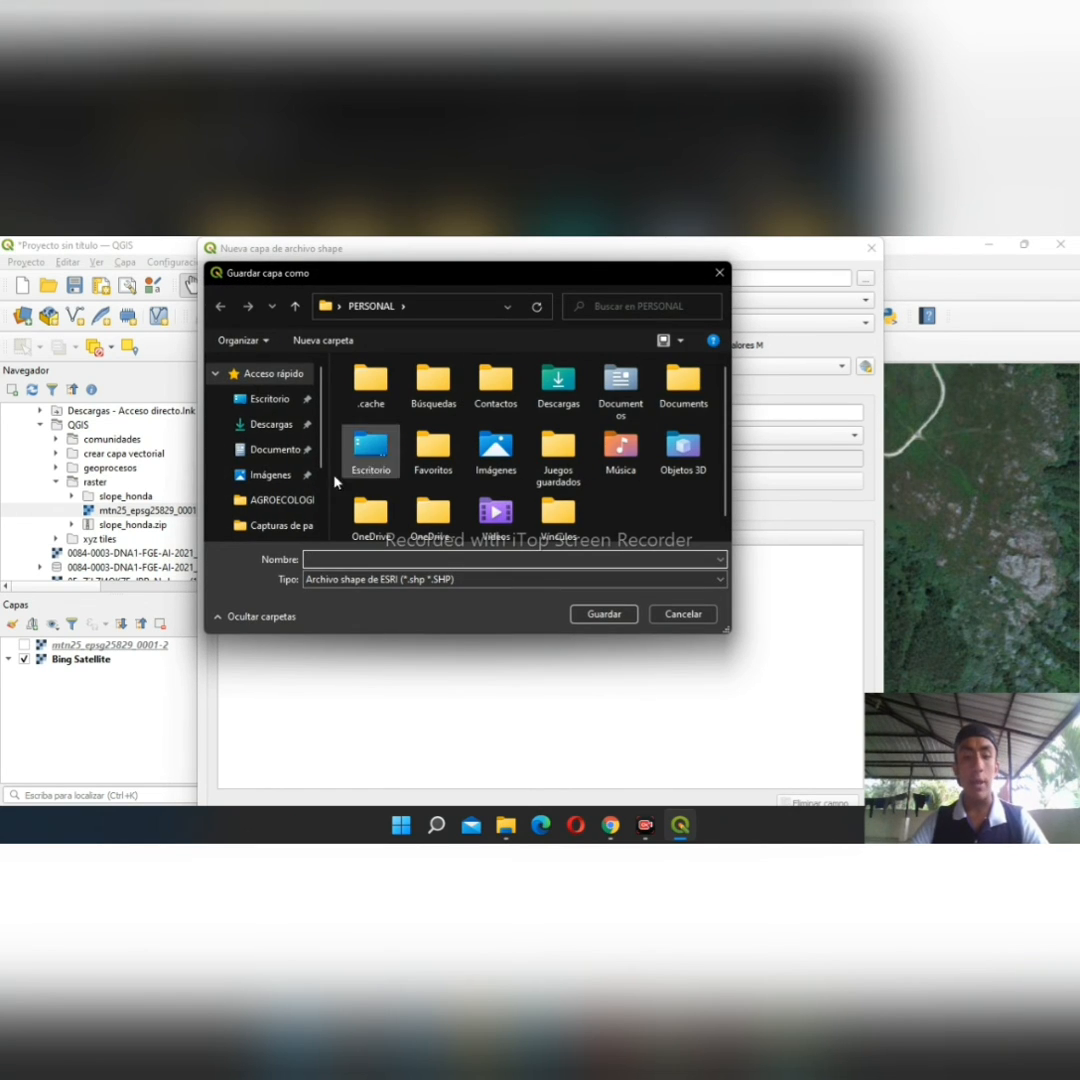
left_click(266, 452)
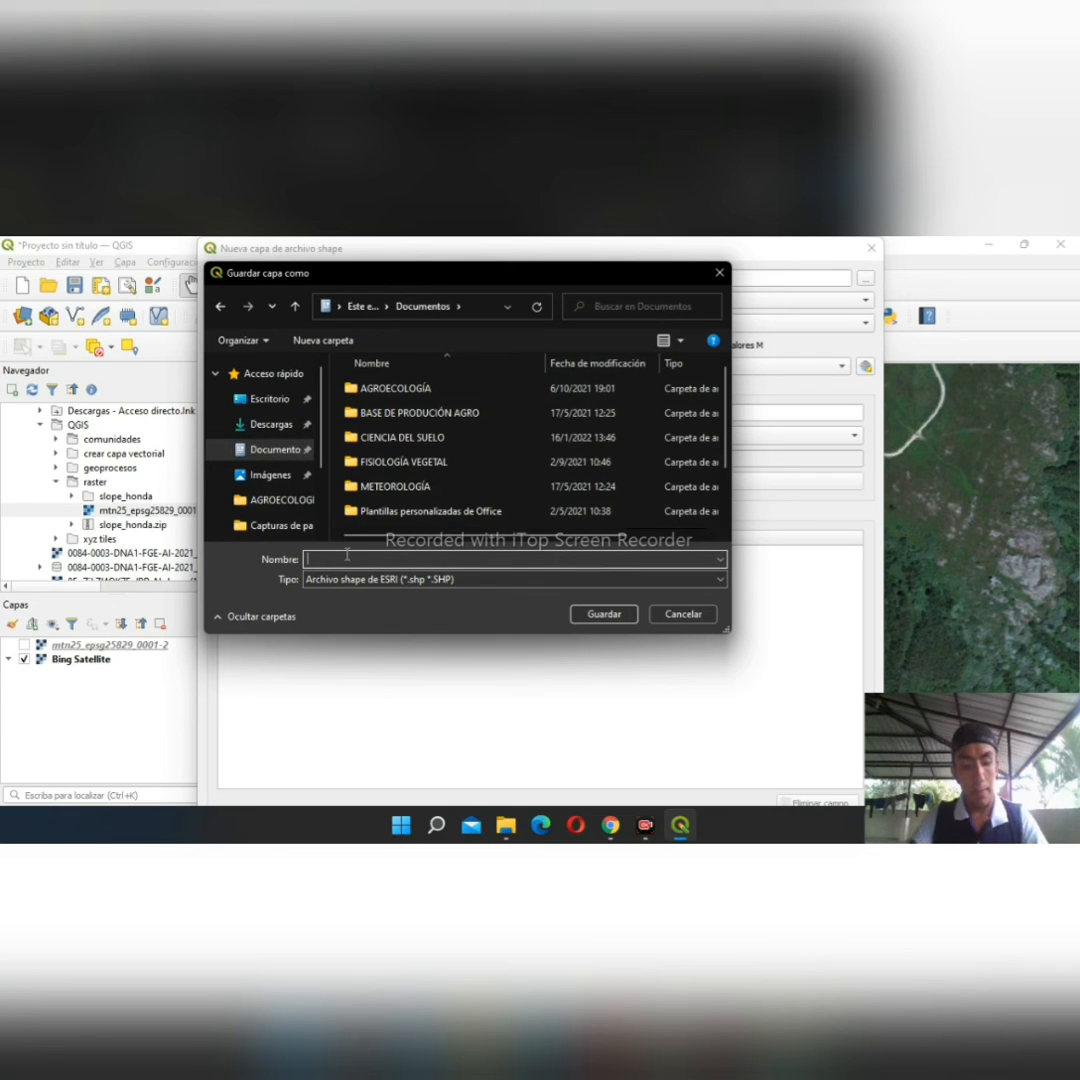
type("bosque")
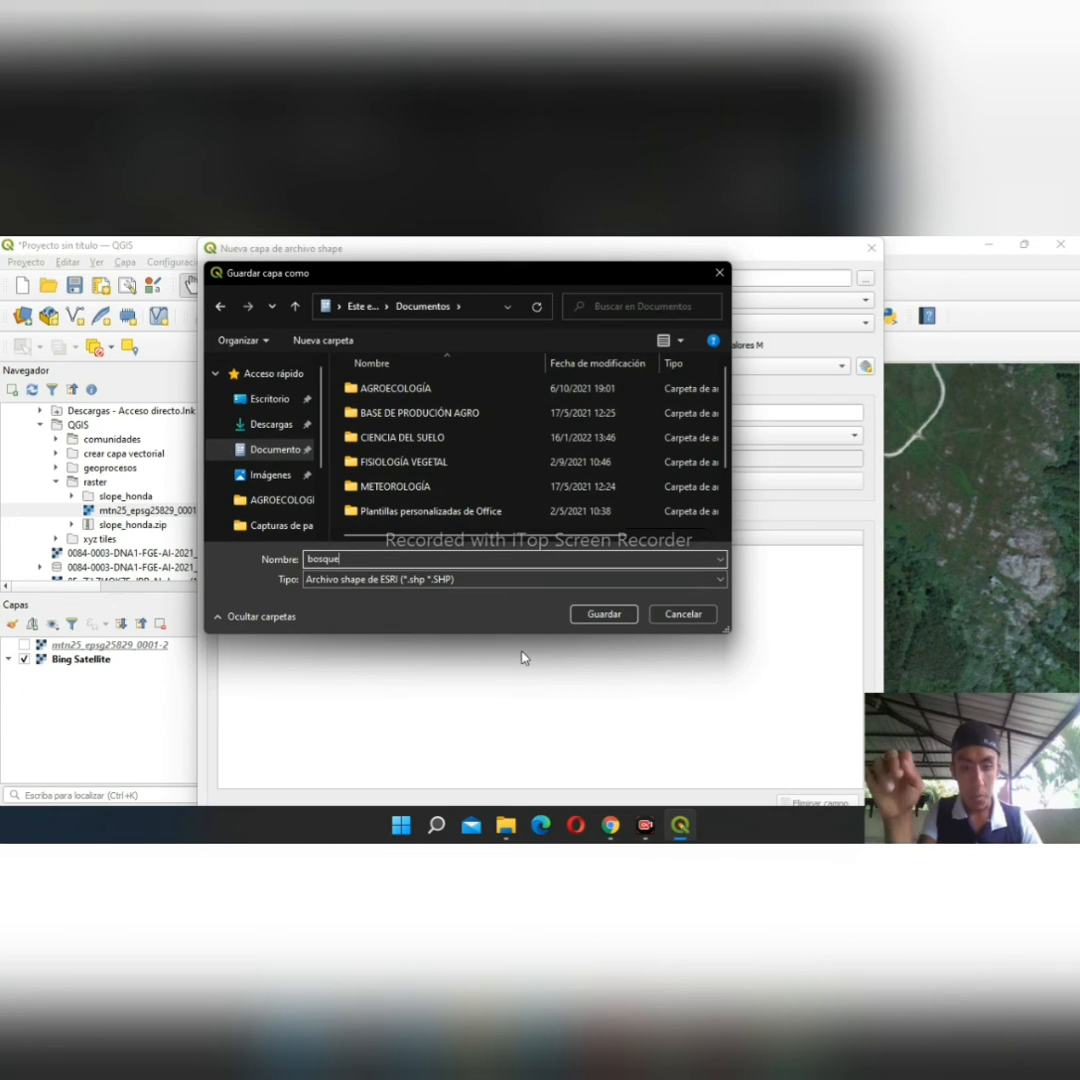
left_click(598, 614)
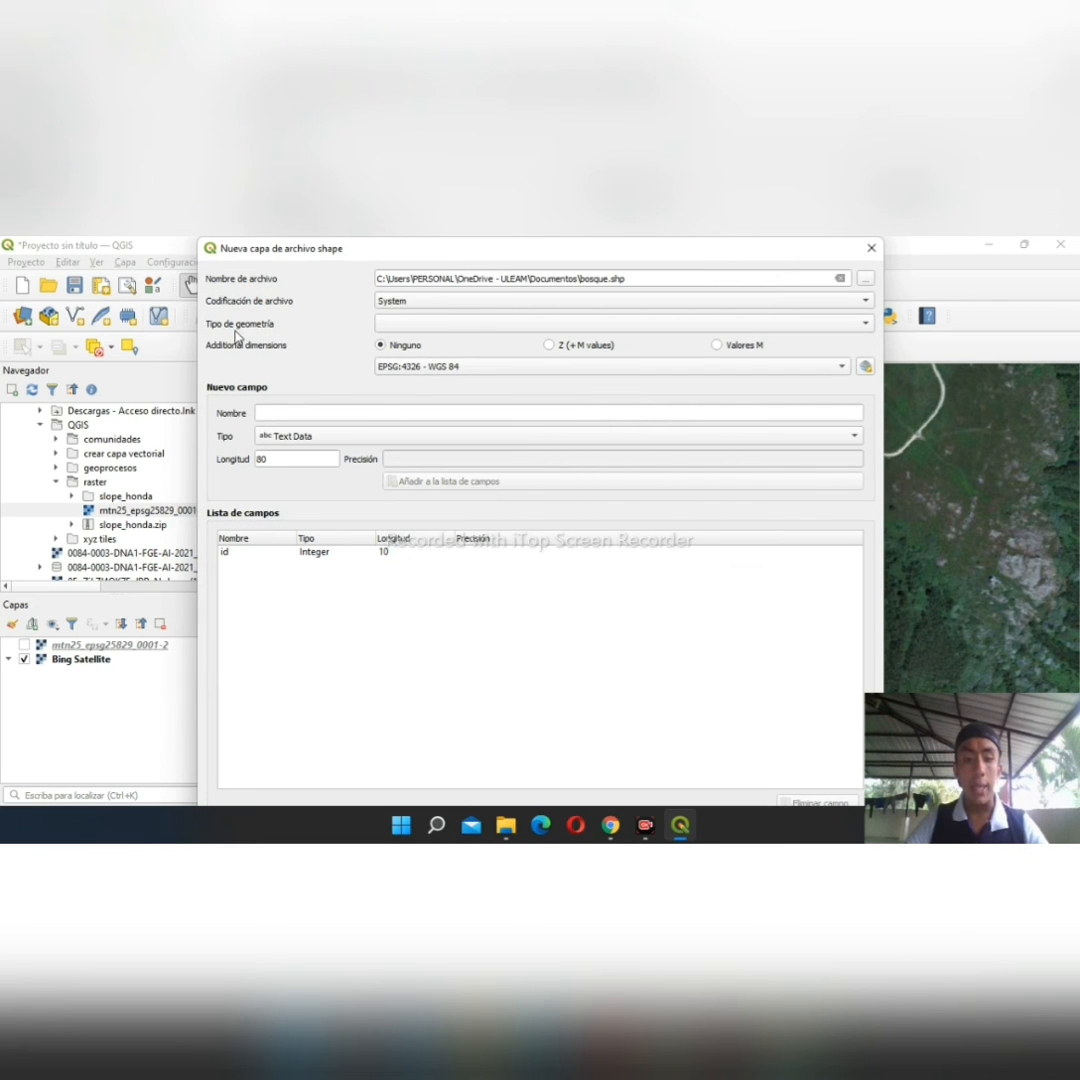
left_click(415, 324)
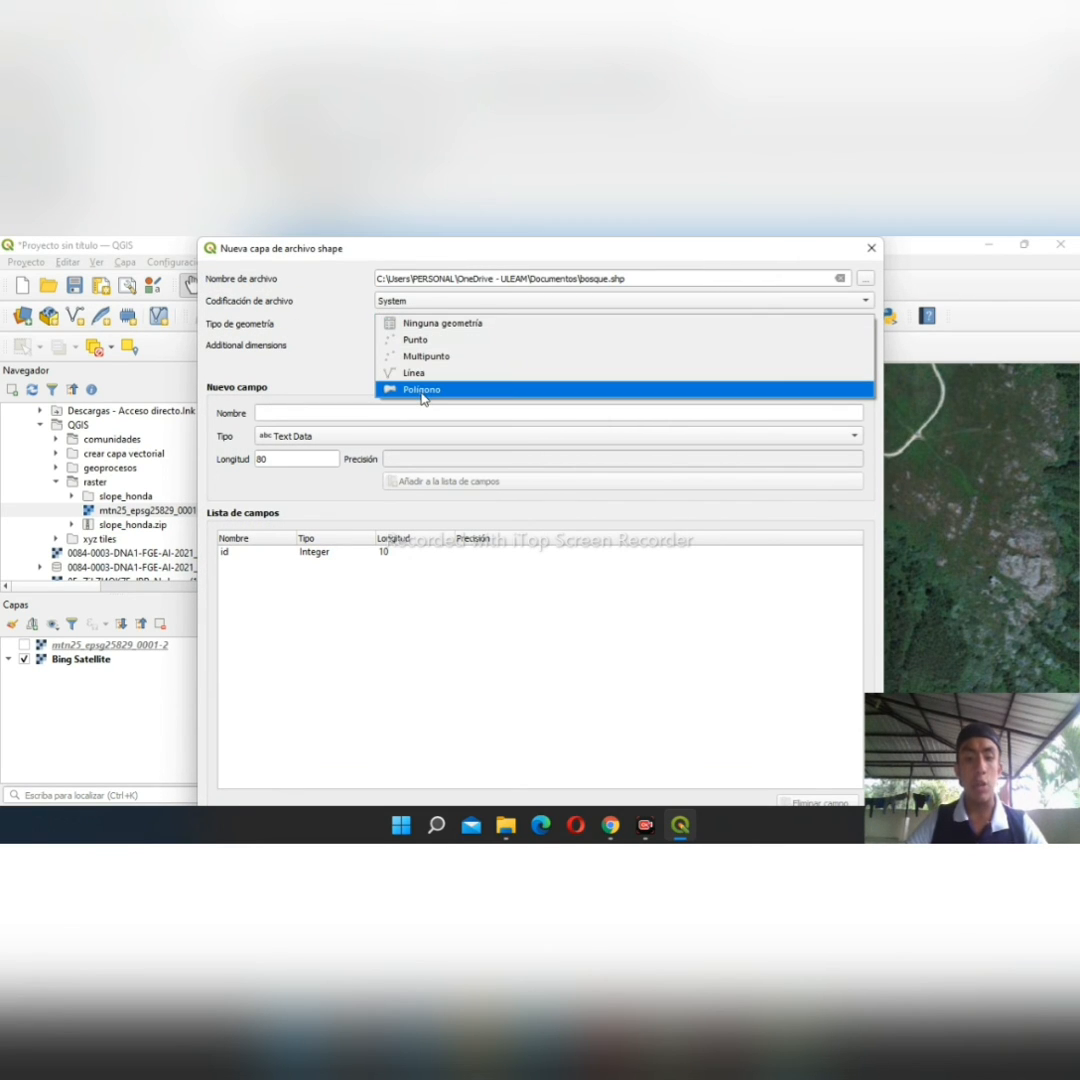
left_click(421, 389)
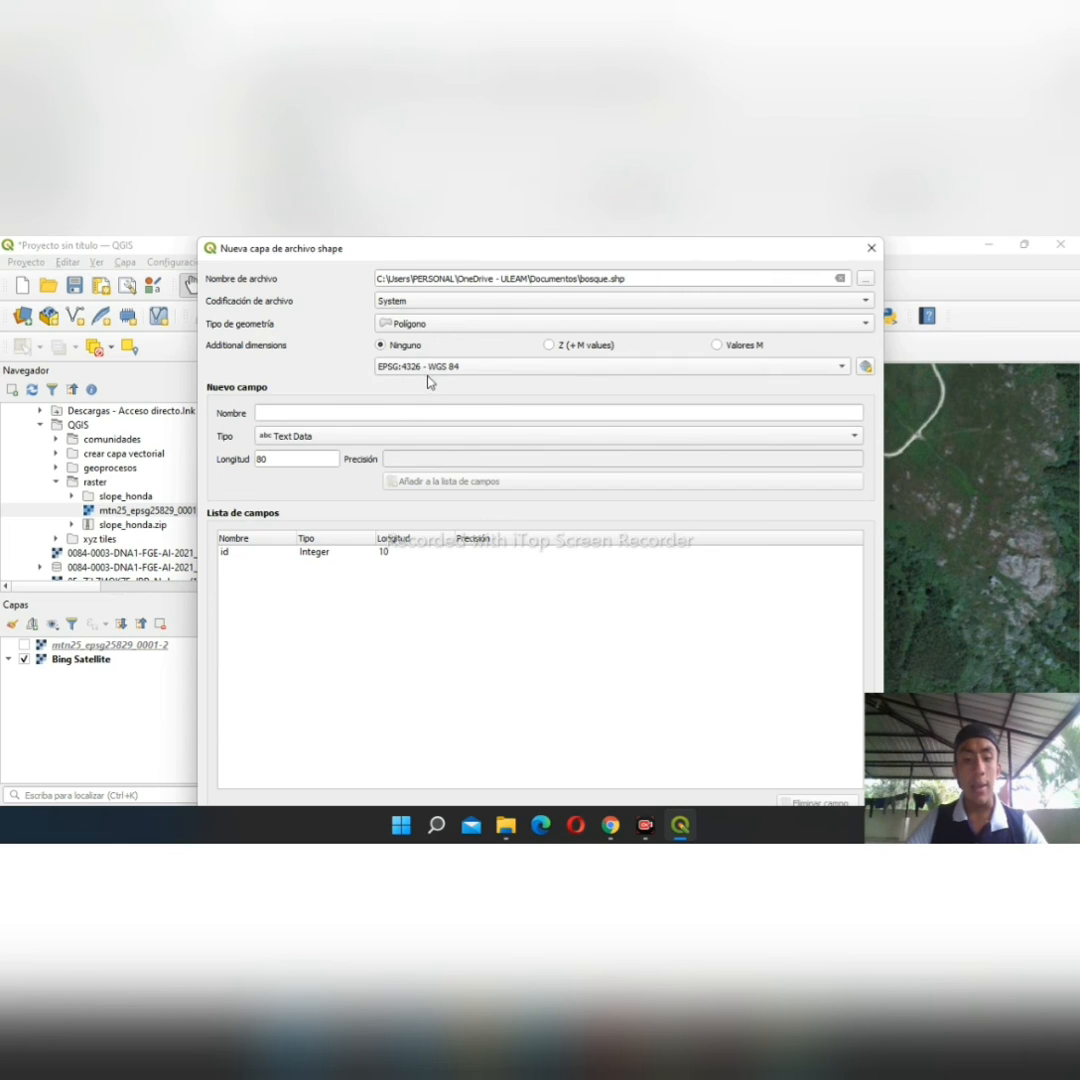
Define a new text field named tipos and create the shapefile layer.
left_click(280, 413)
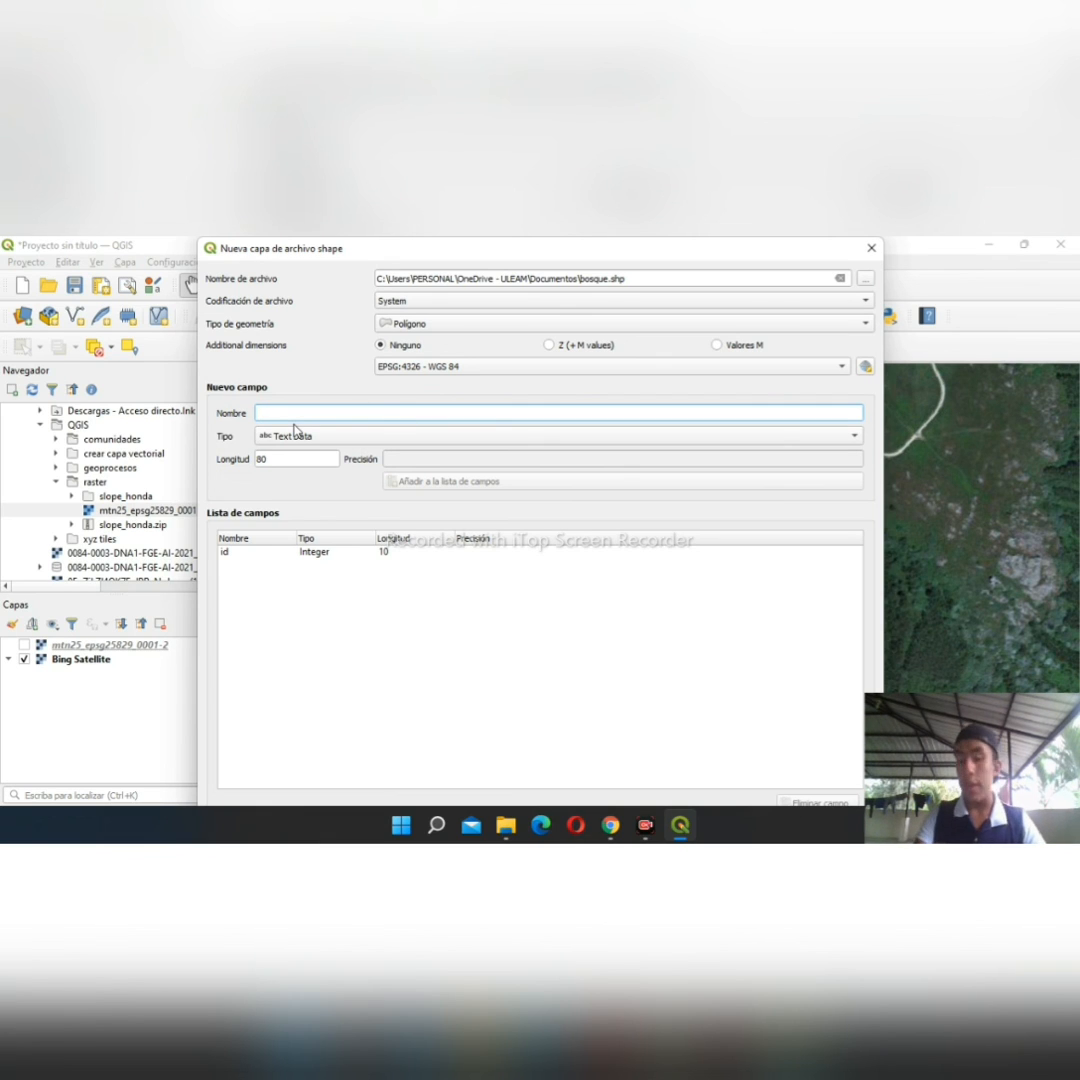
type("tipos")
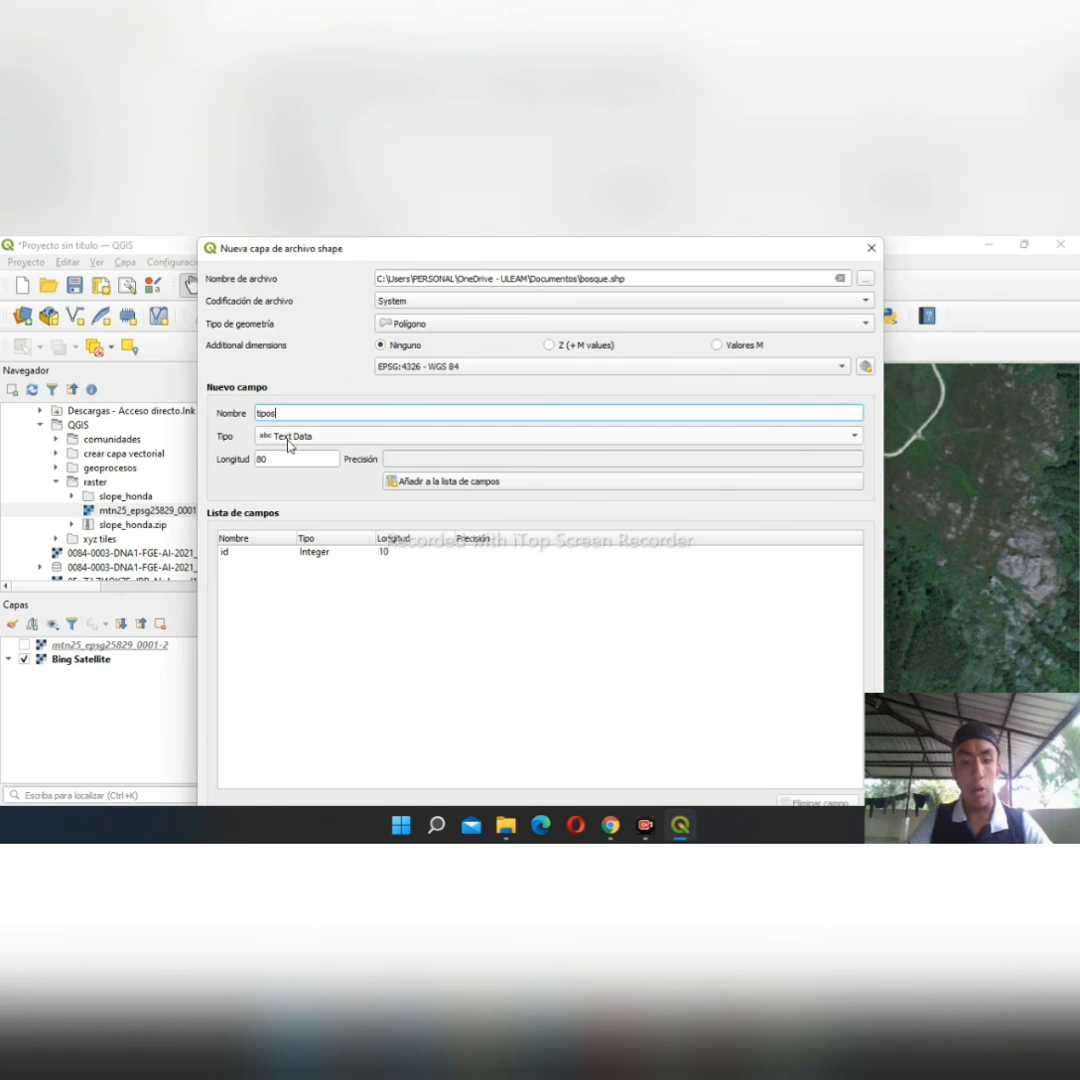
left_click(288, 457)
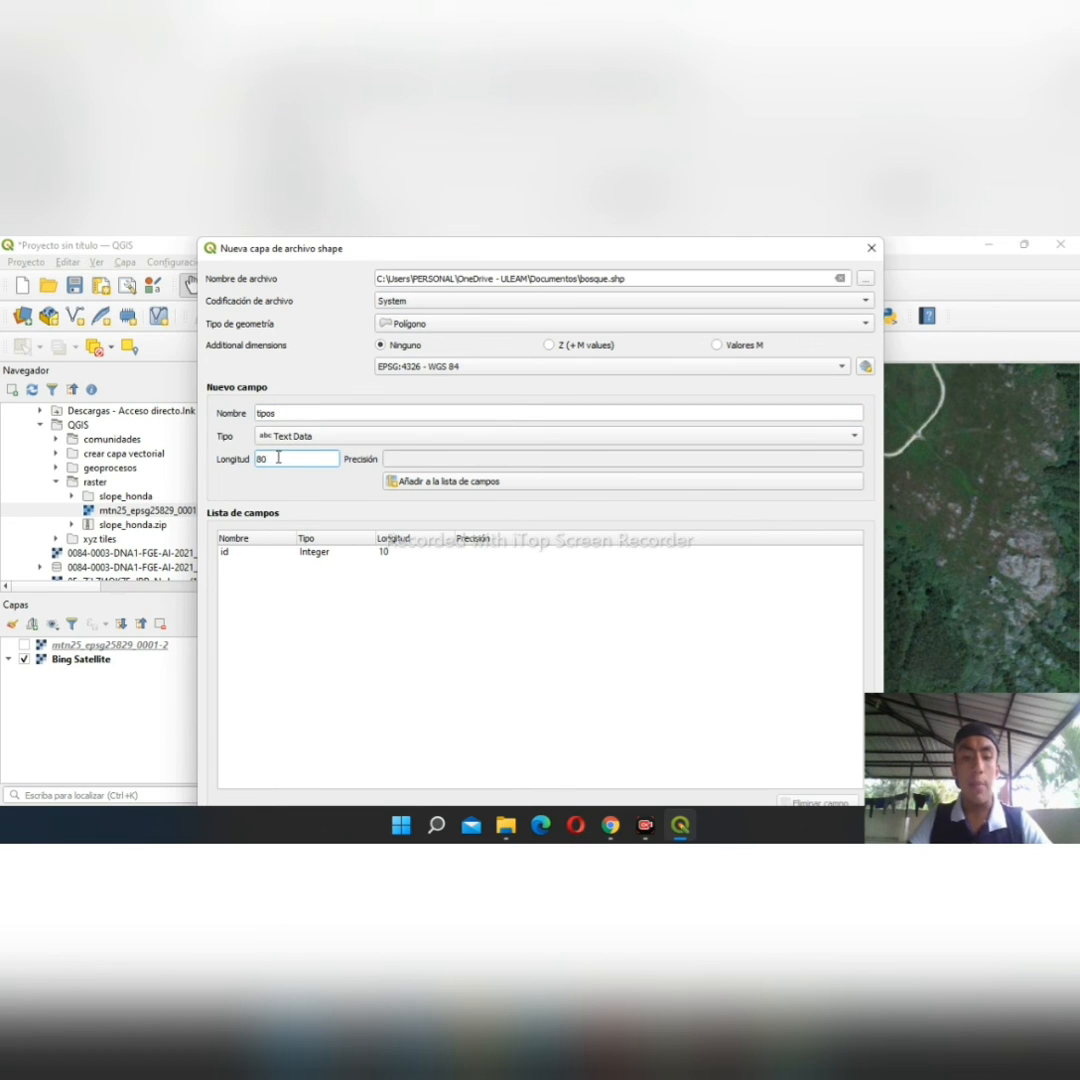
left_click_drag(278, 457, 243, 450)
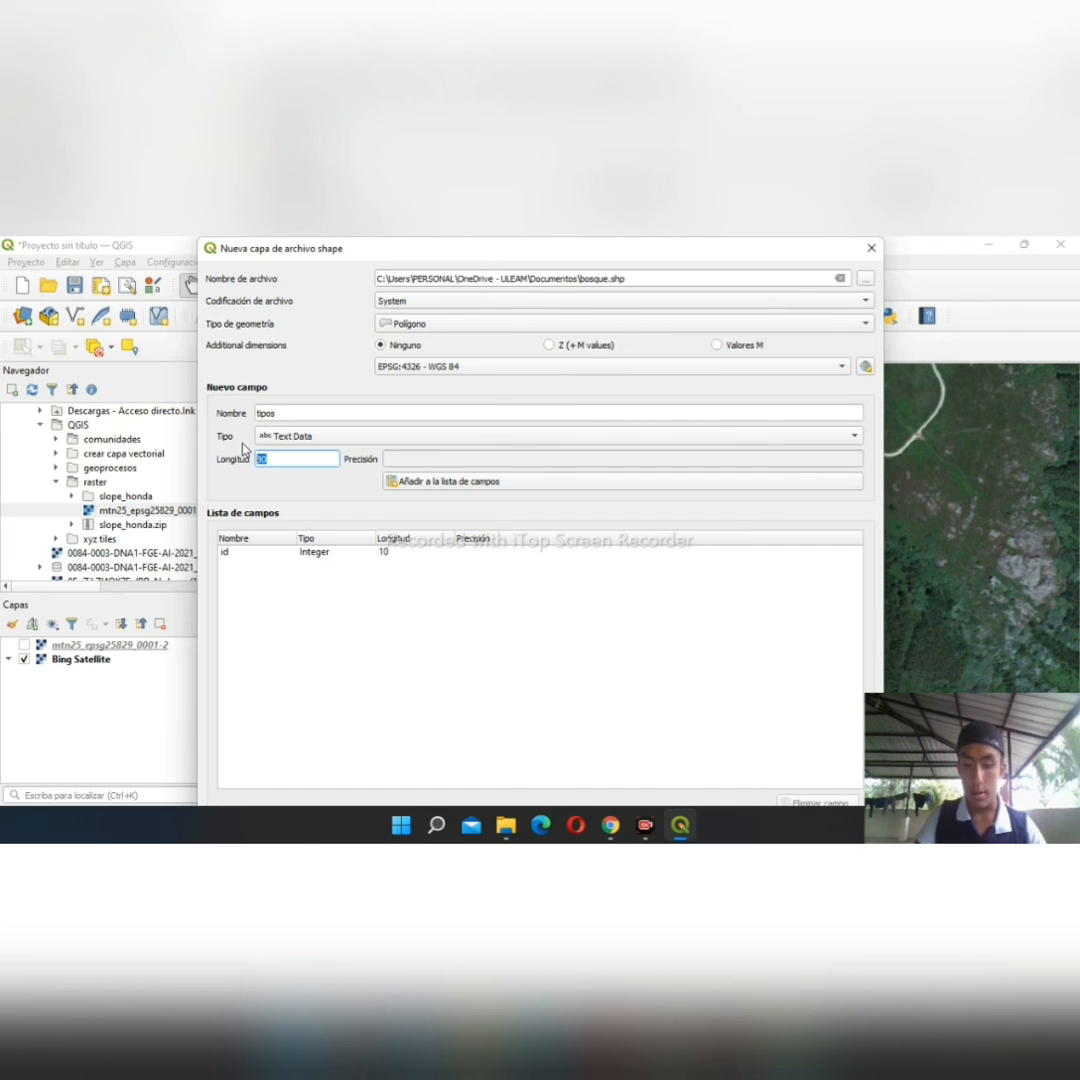
key("Return")
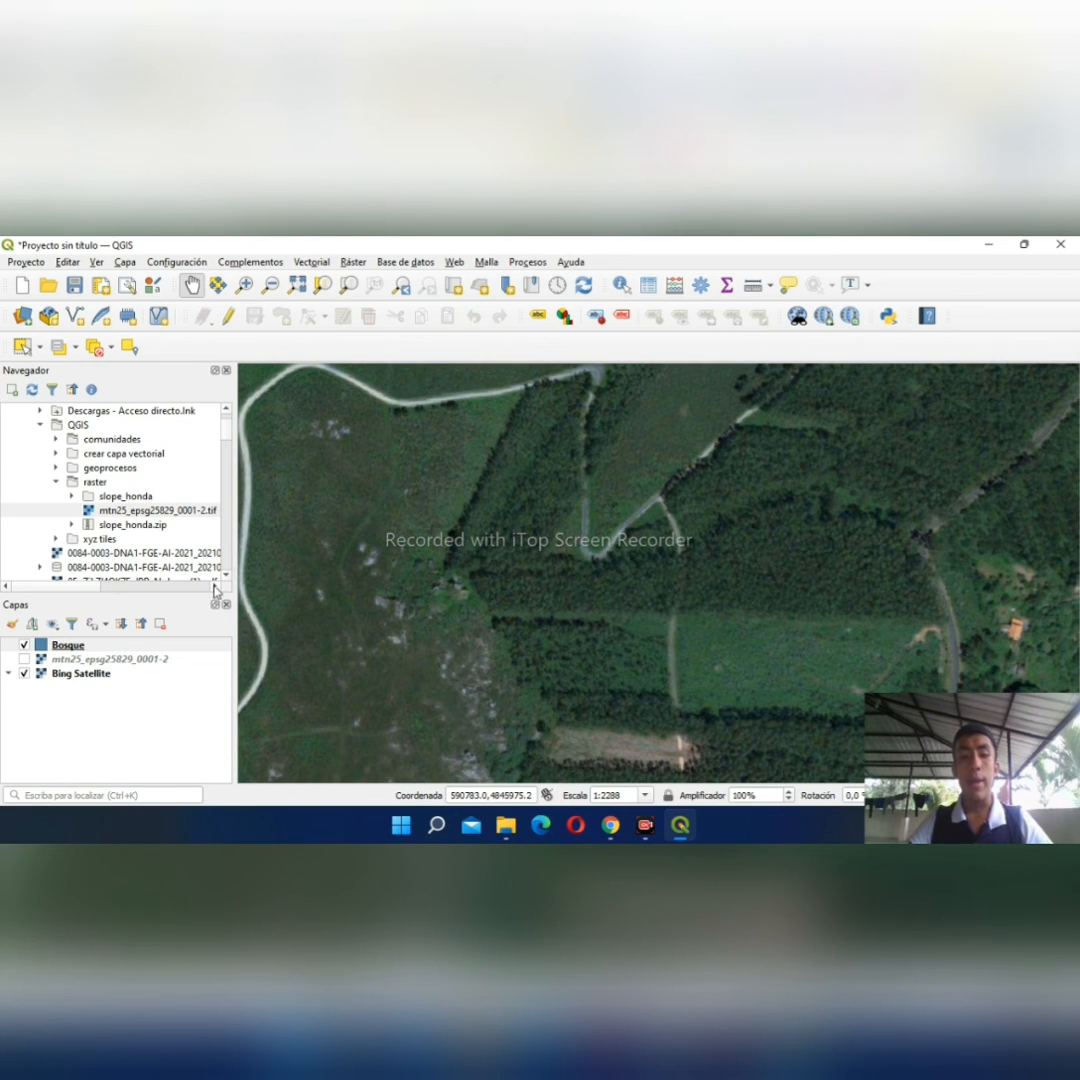
Enable editing on the Bosque layer and digitize a five-cornered polygon over the forest block between the central track and the eastern road.
left_click(143, 645)
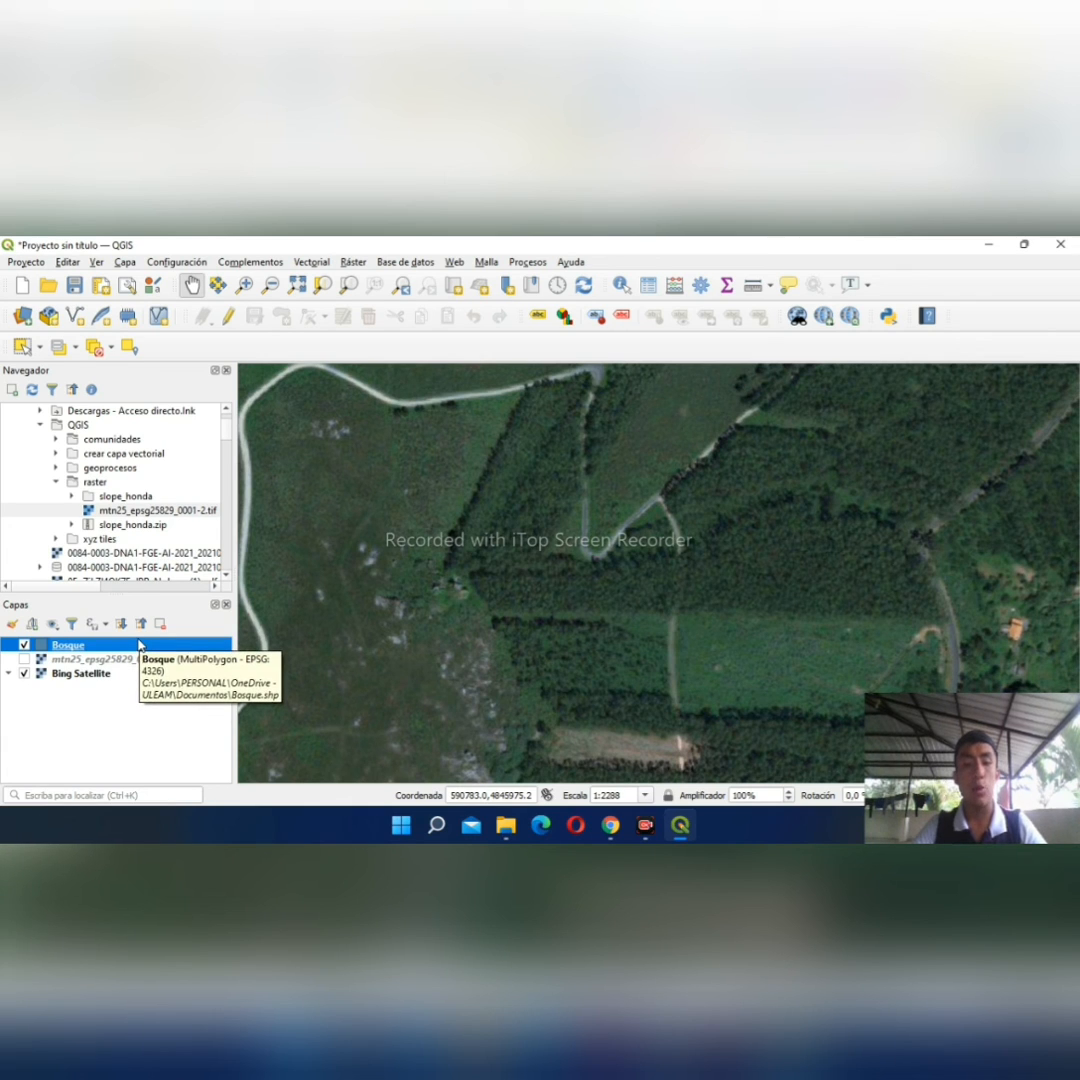
left_click(229, 316)
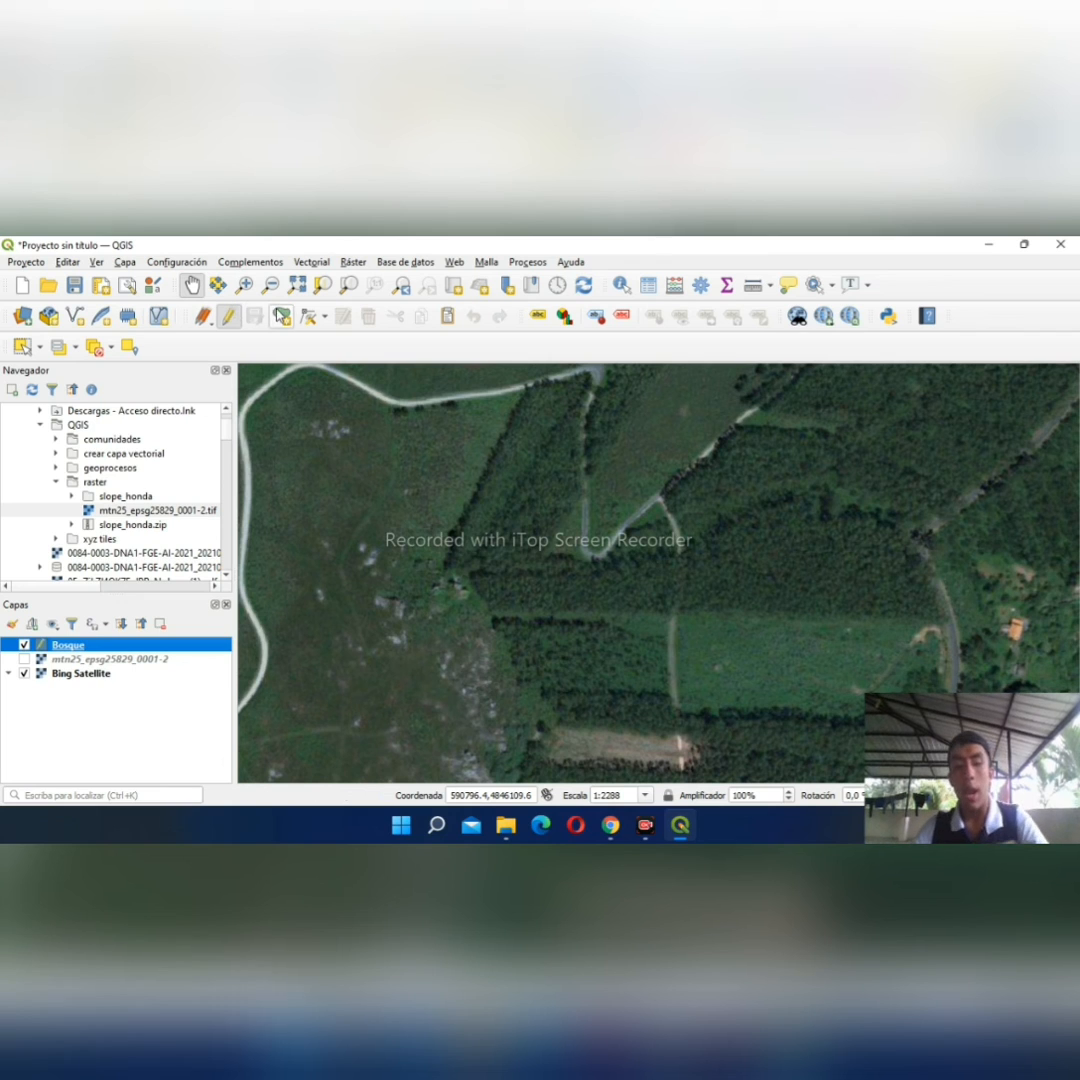
left_click(281, 316)
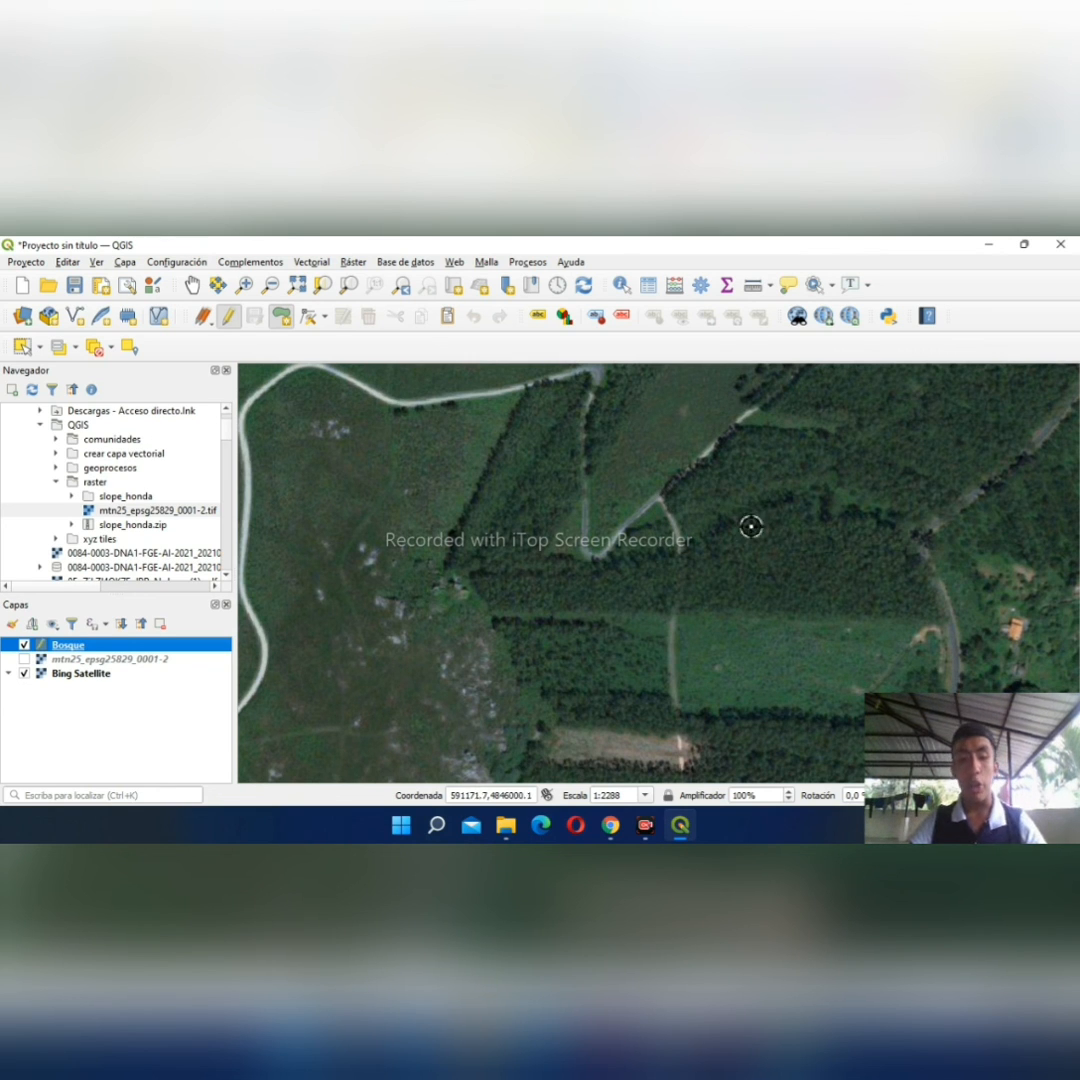
left_click(681, 613)
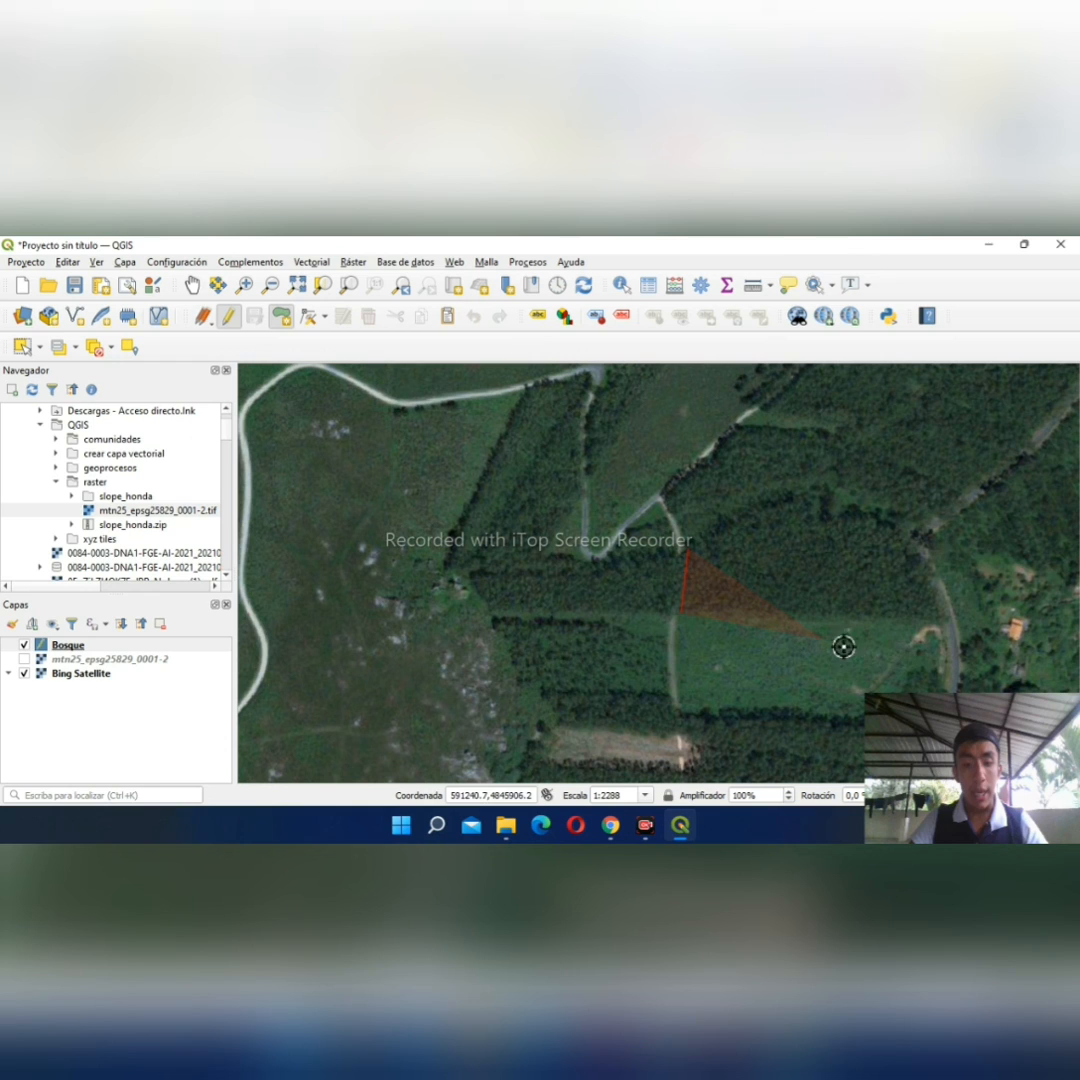
left_click(942, 614)
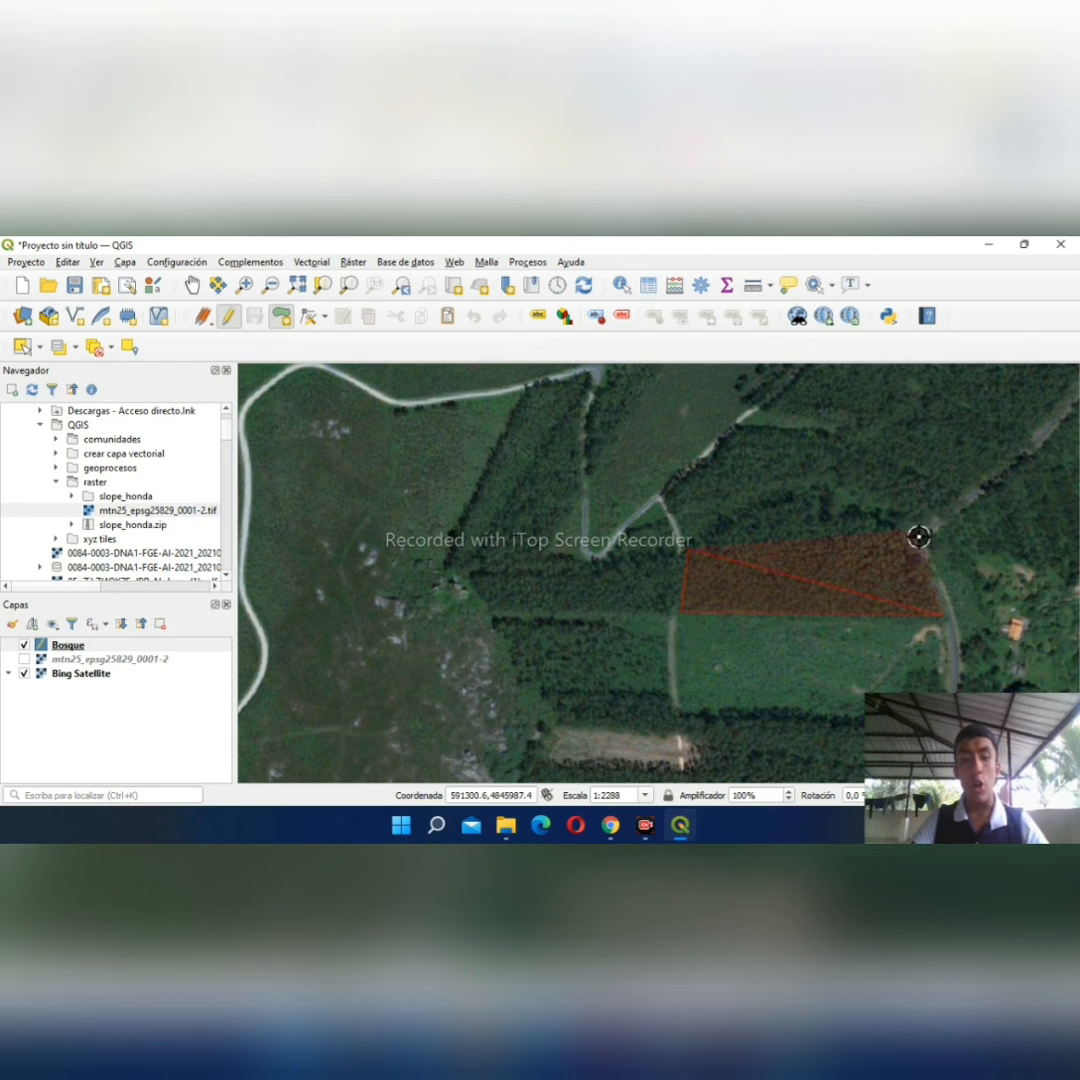
left_click(914, 534)
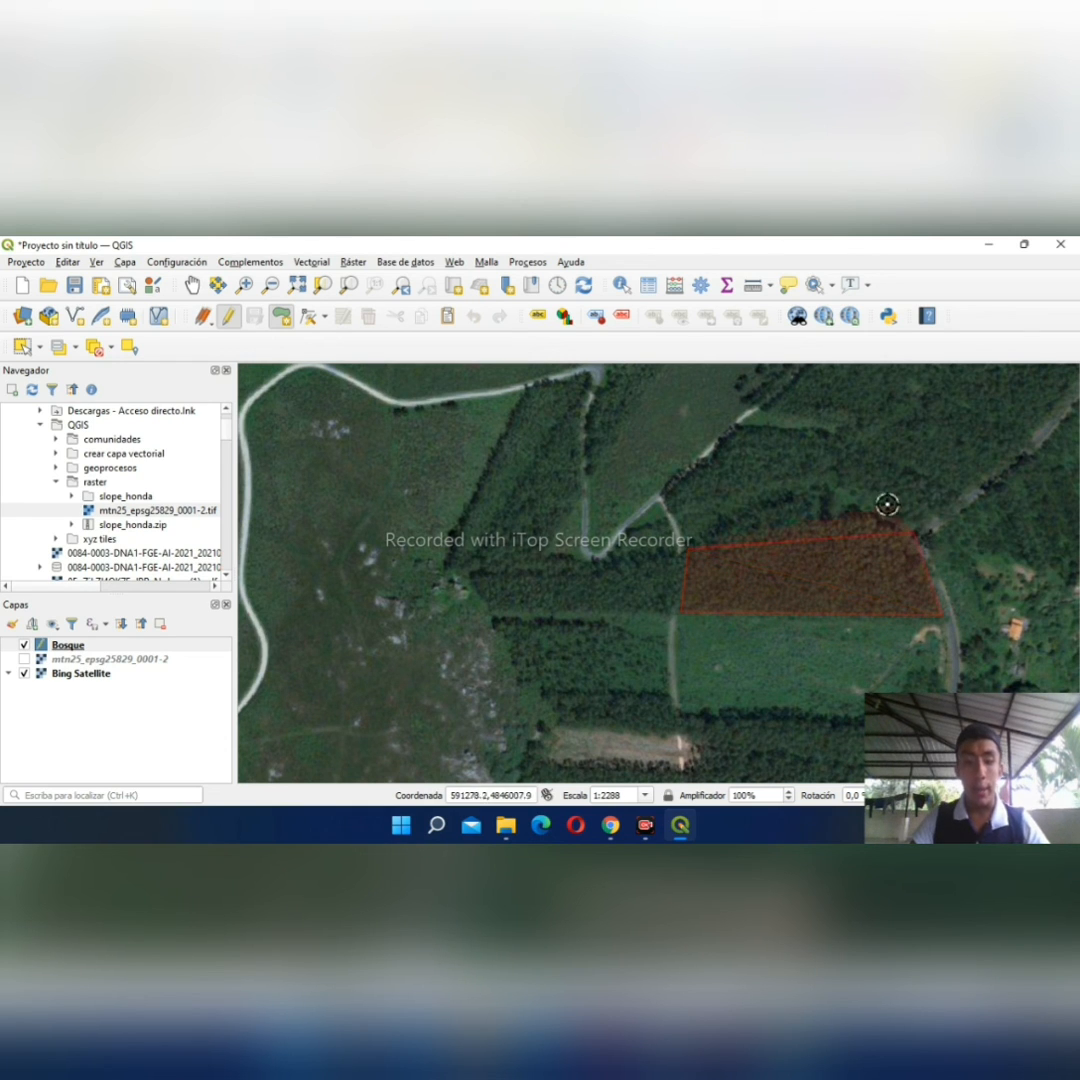
left_click(796, 497)
right_click(796, 497)
Set the new forest polygon's Tipo attribute to PINO BOSQUE and accept the feature.
left_click(480, 513)
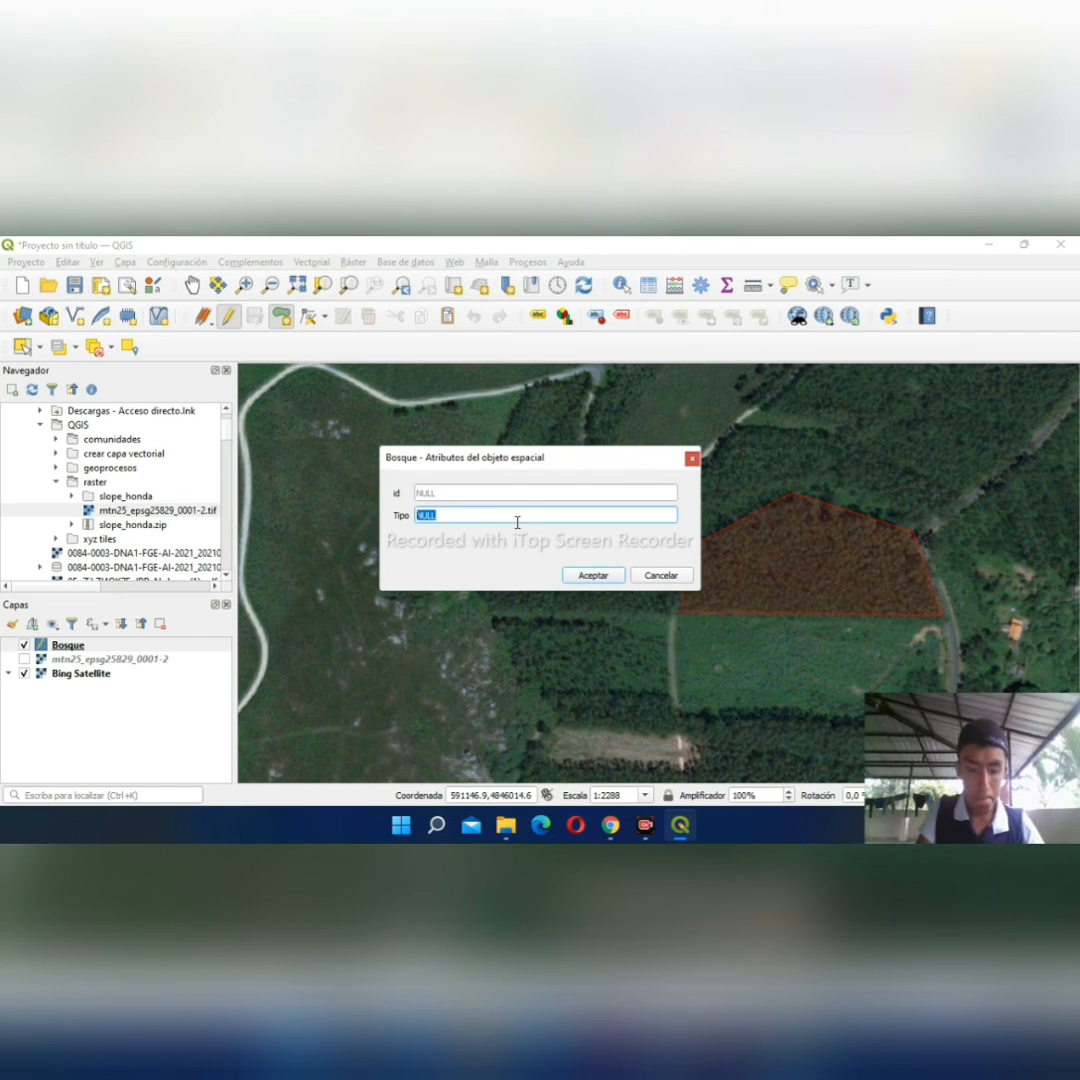
type("PINO BOSQUE")
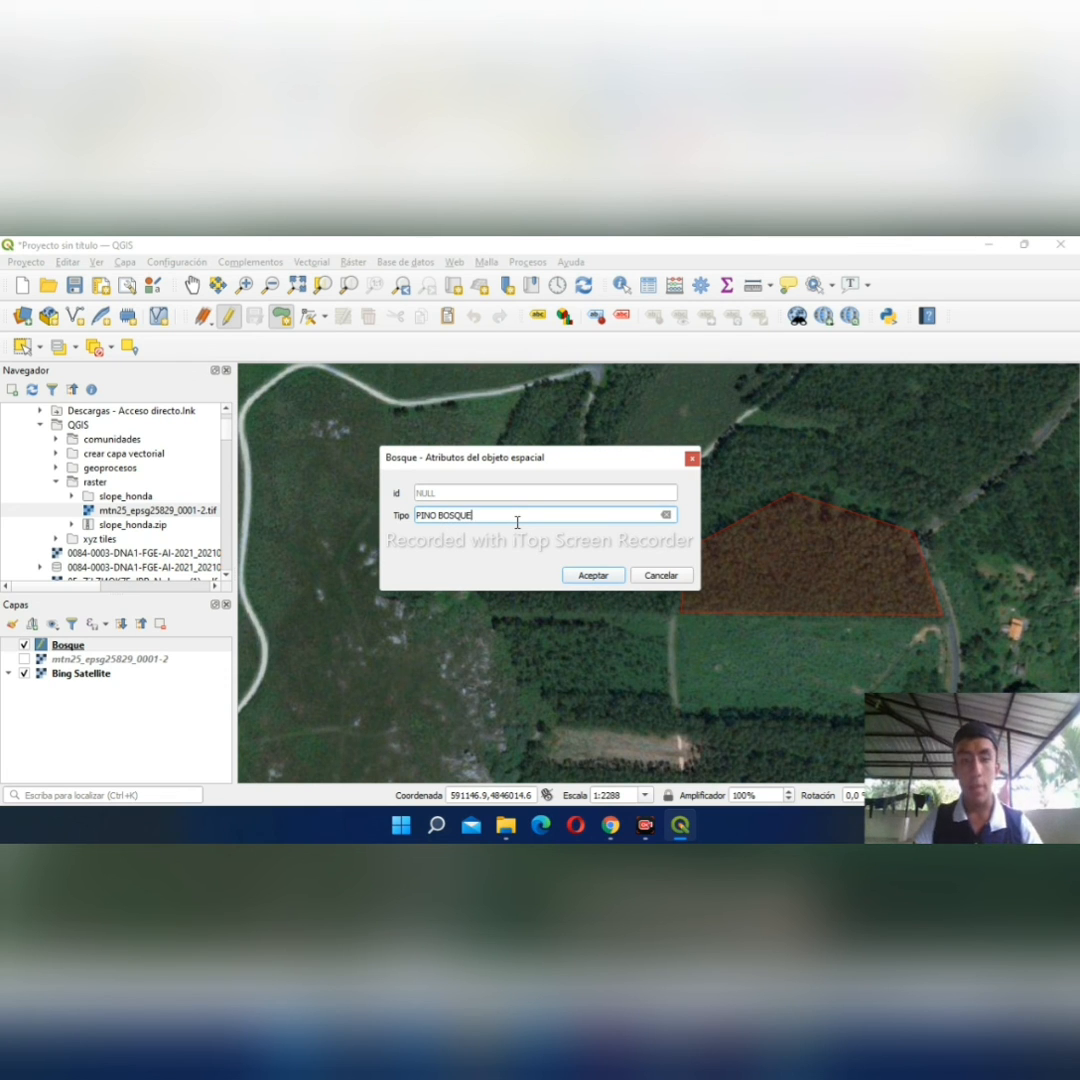
left_click(594, 576)
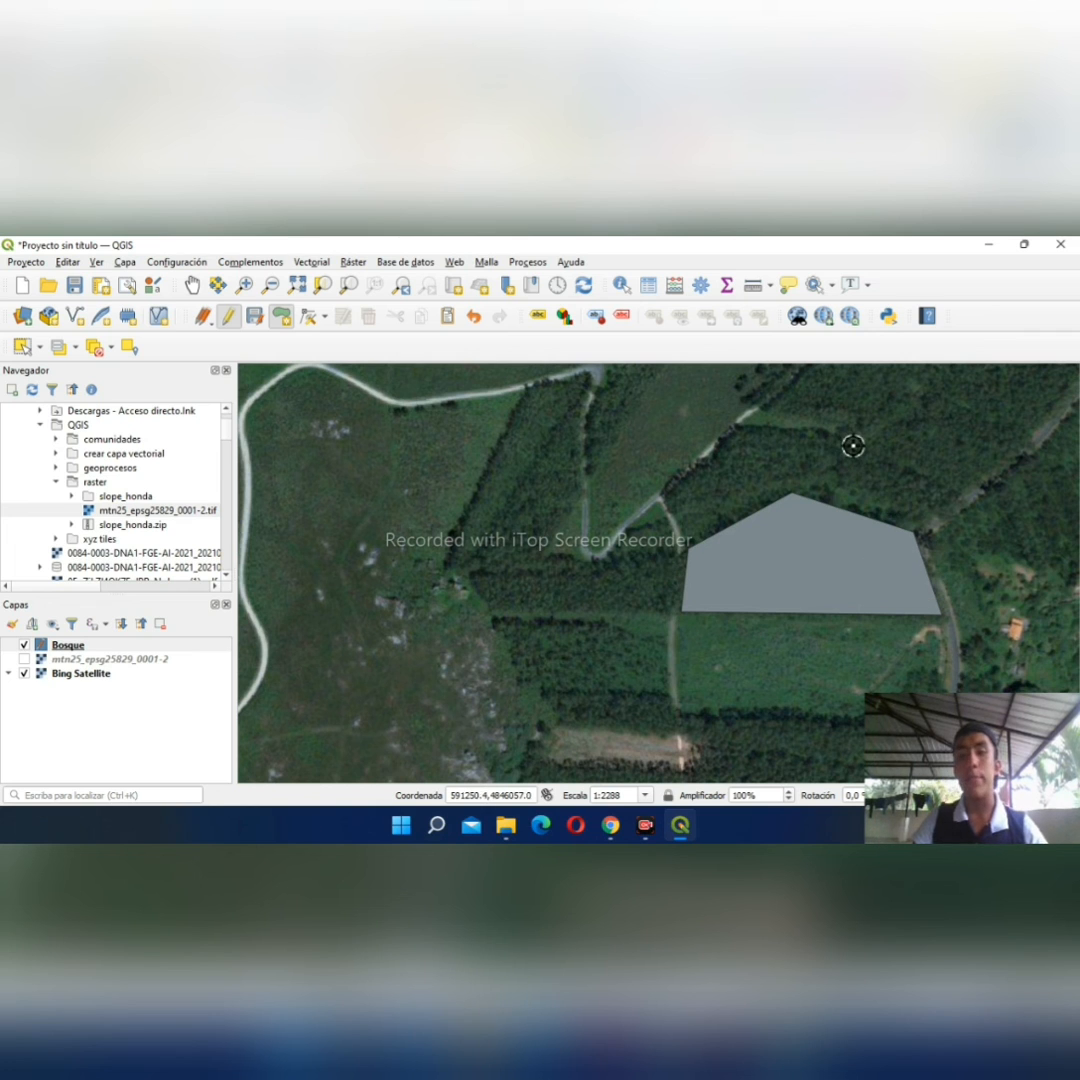
left_click_drag(851, 446, 748, 510)
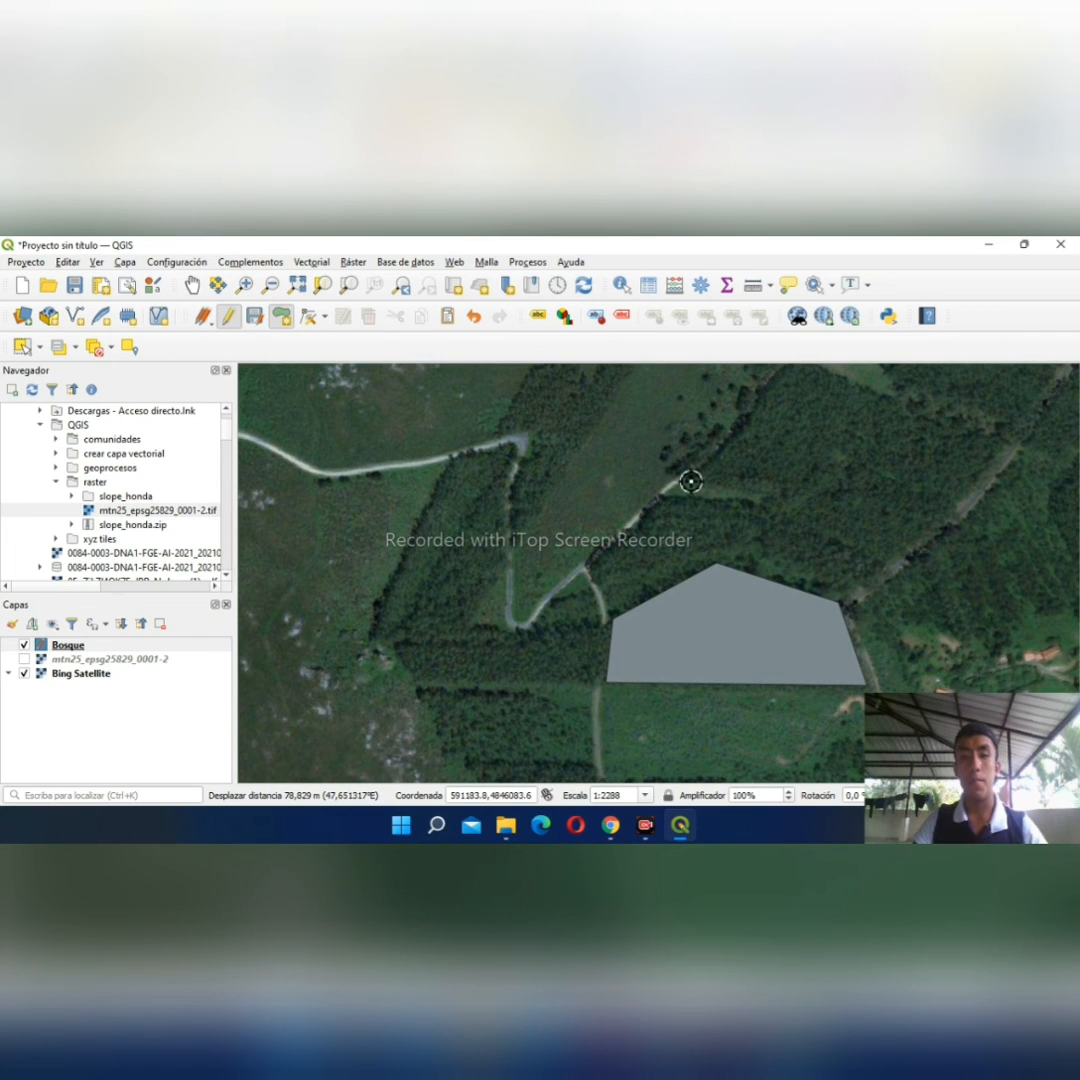
left_click(897, 560)
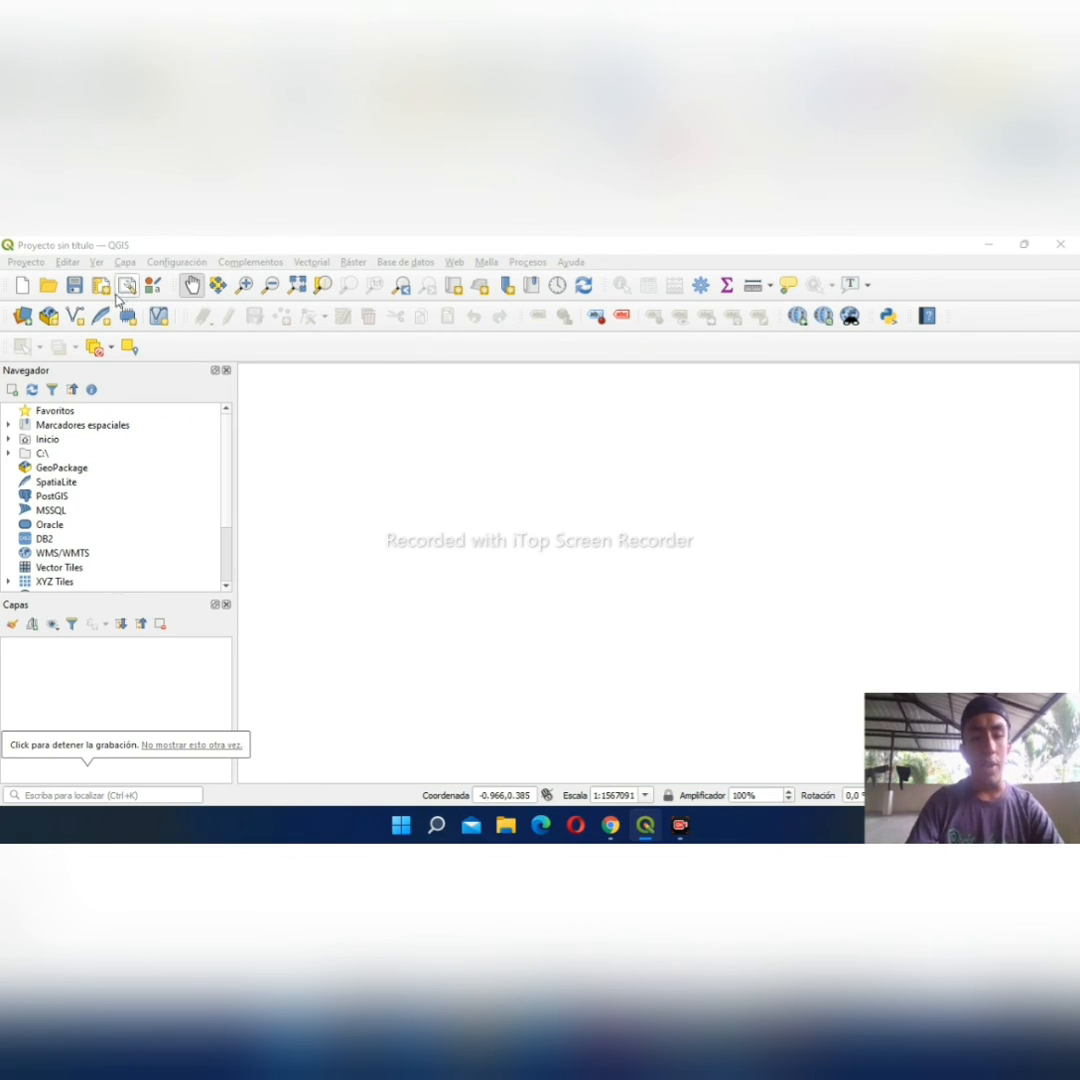
Add SE89_10_ADMIN_CCAA_A_X.shp from the comunidades folder as a vector layer, using the file type Archivos shape de ESRI.
left_click(20, 317)
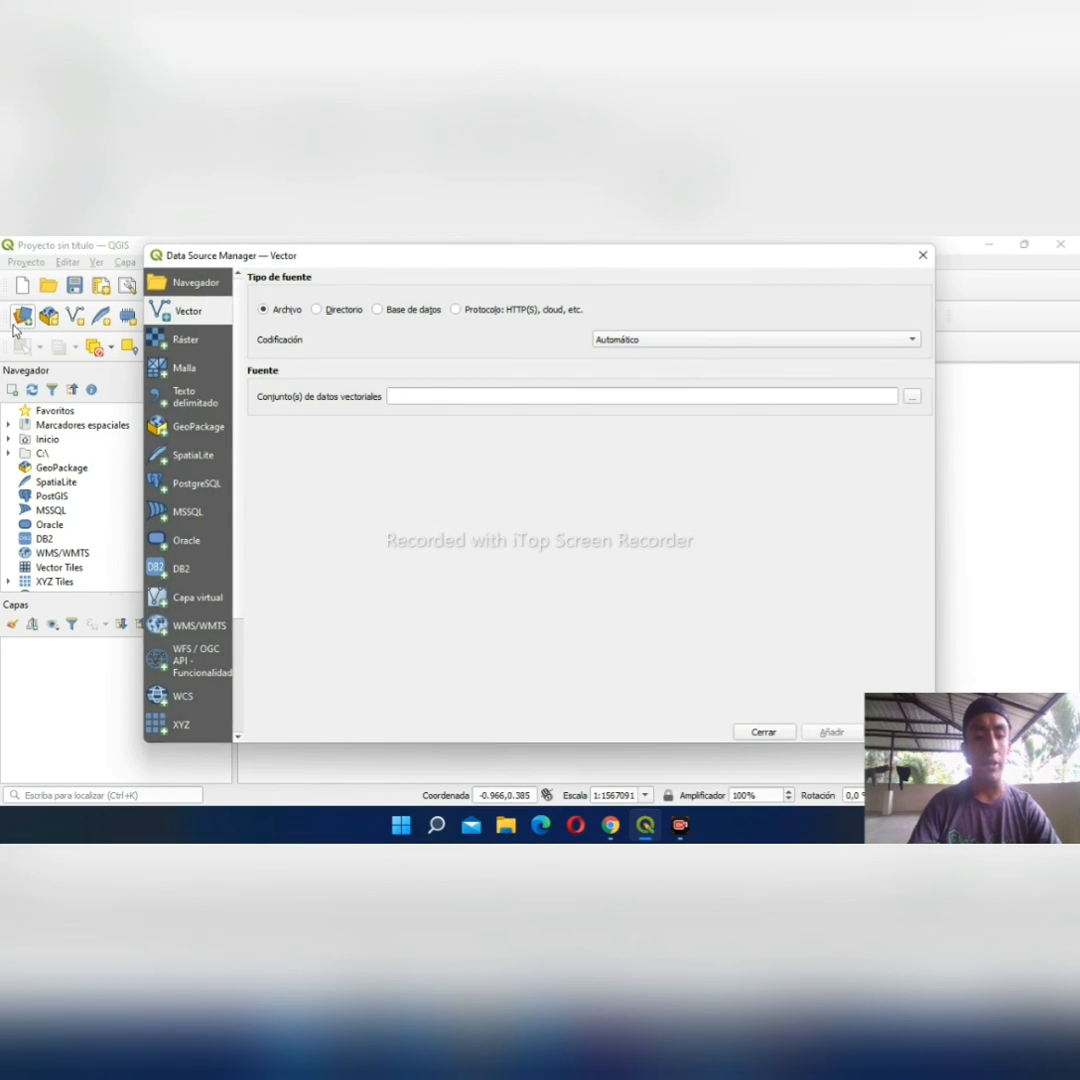
left_click(912, 399)
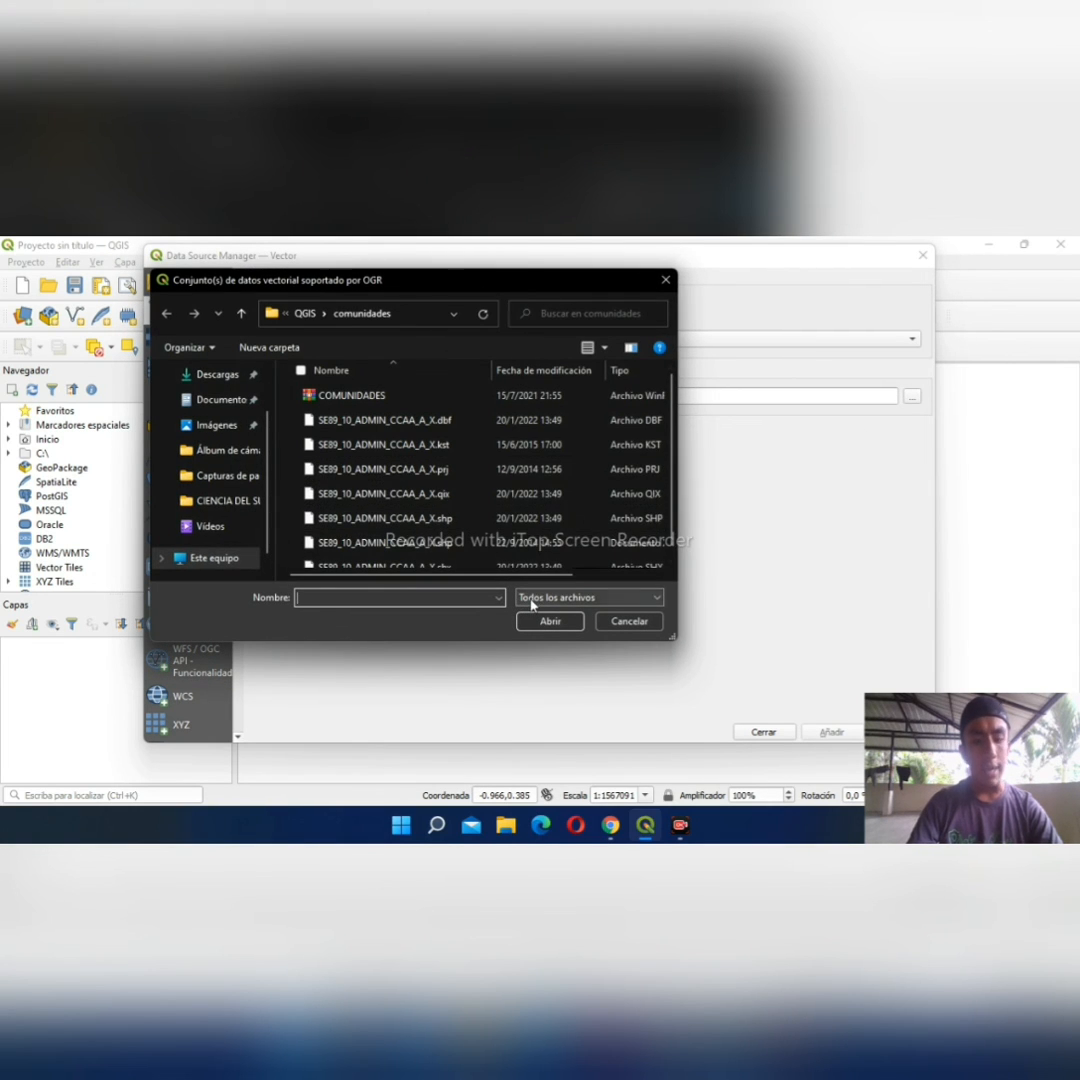
left_click(532, 599)
left_click(602, 314)
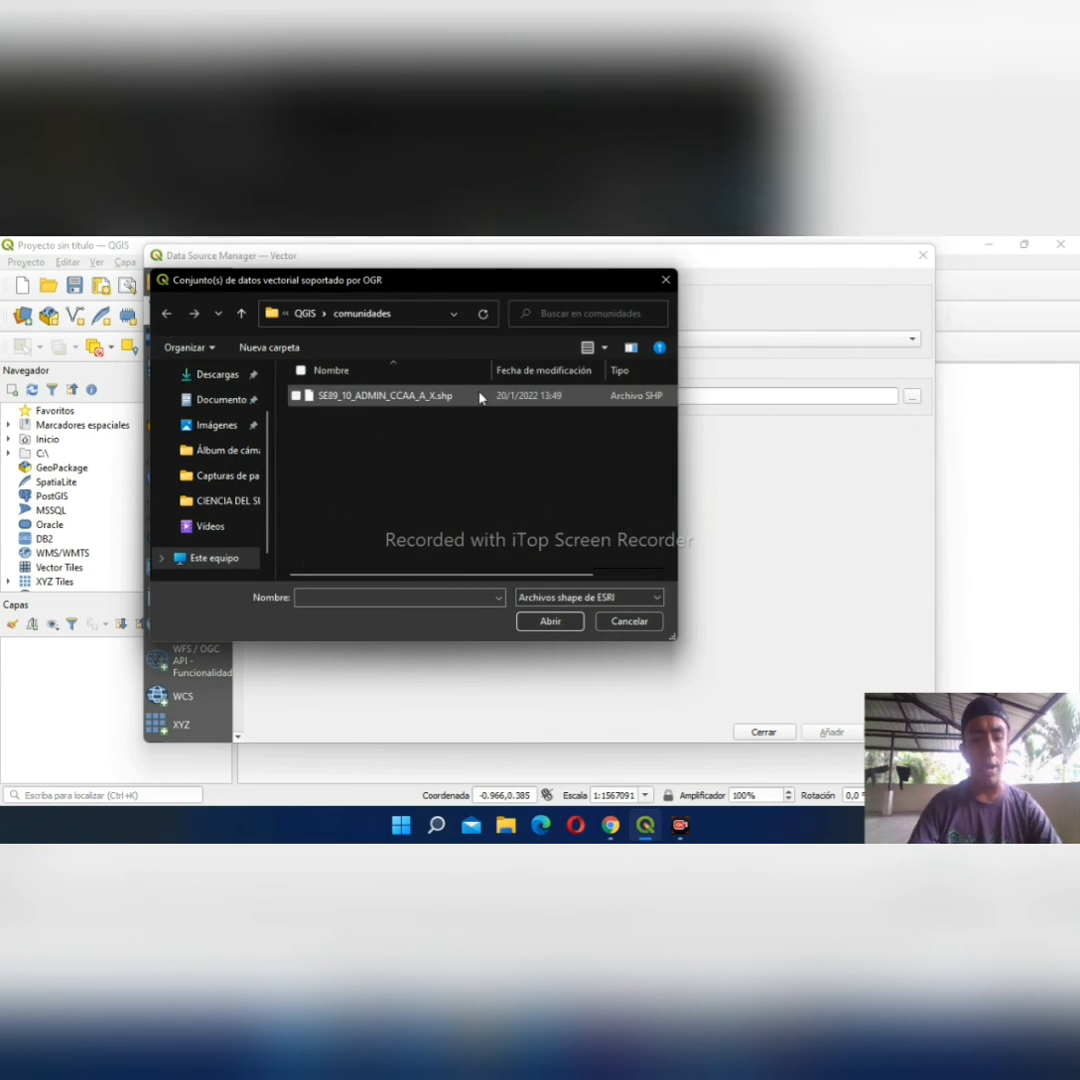
left_click(480, 397)
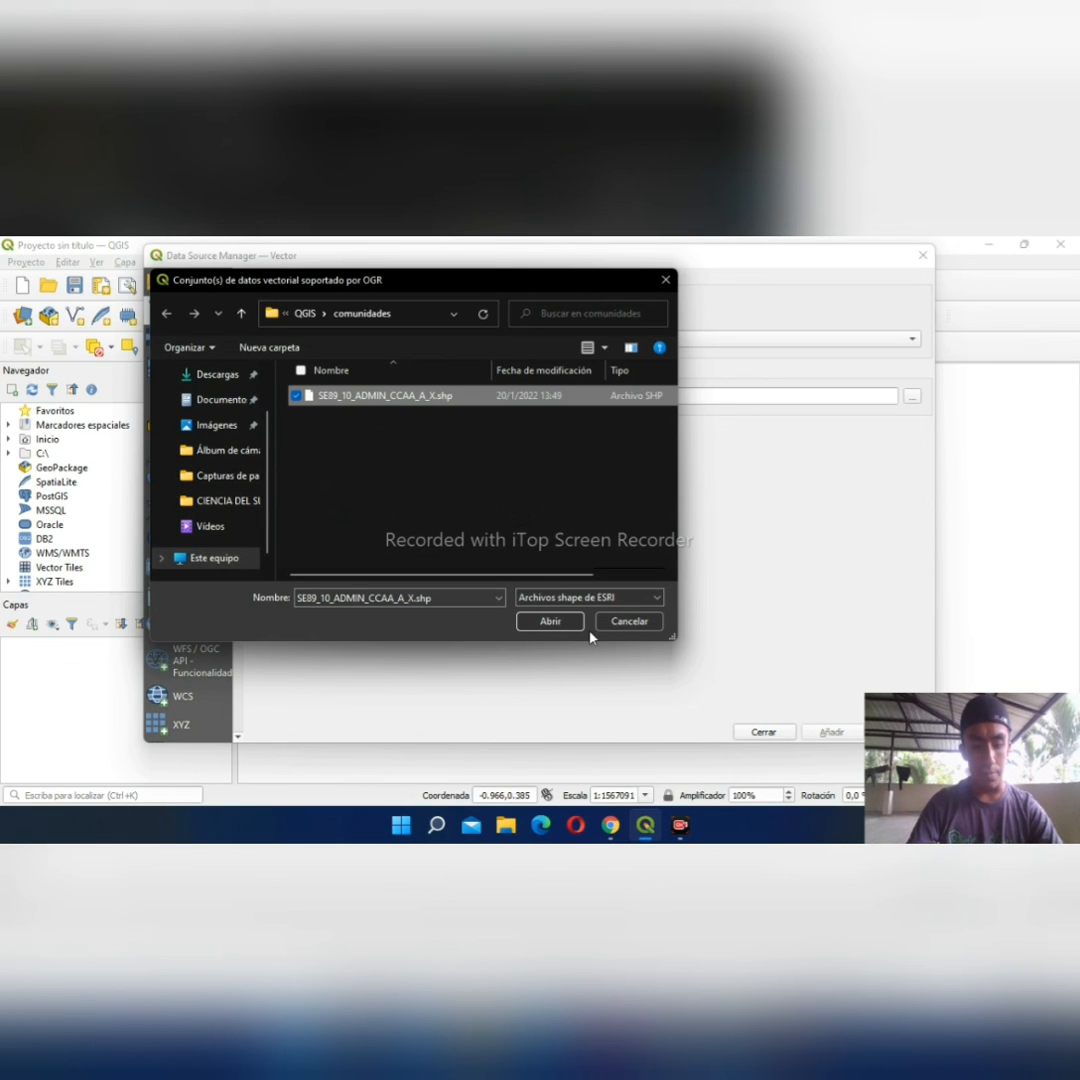
left_click(562, 624)
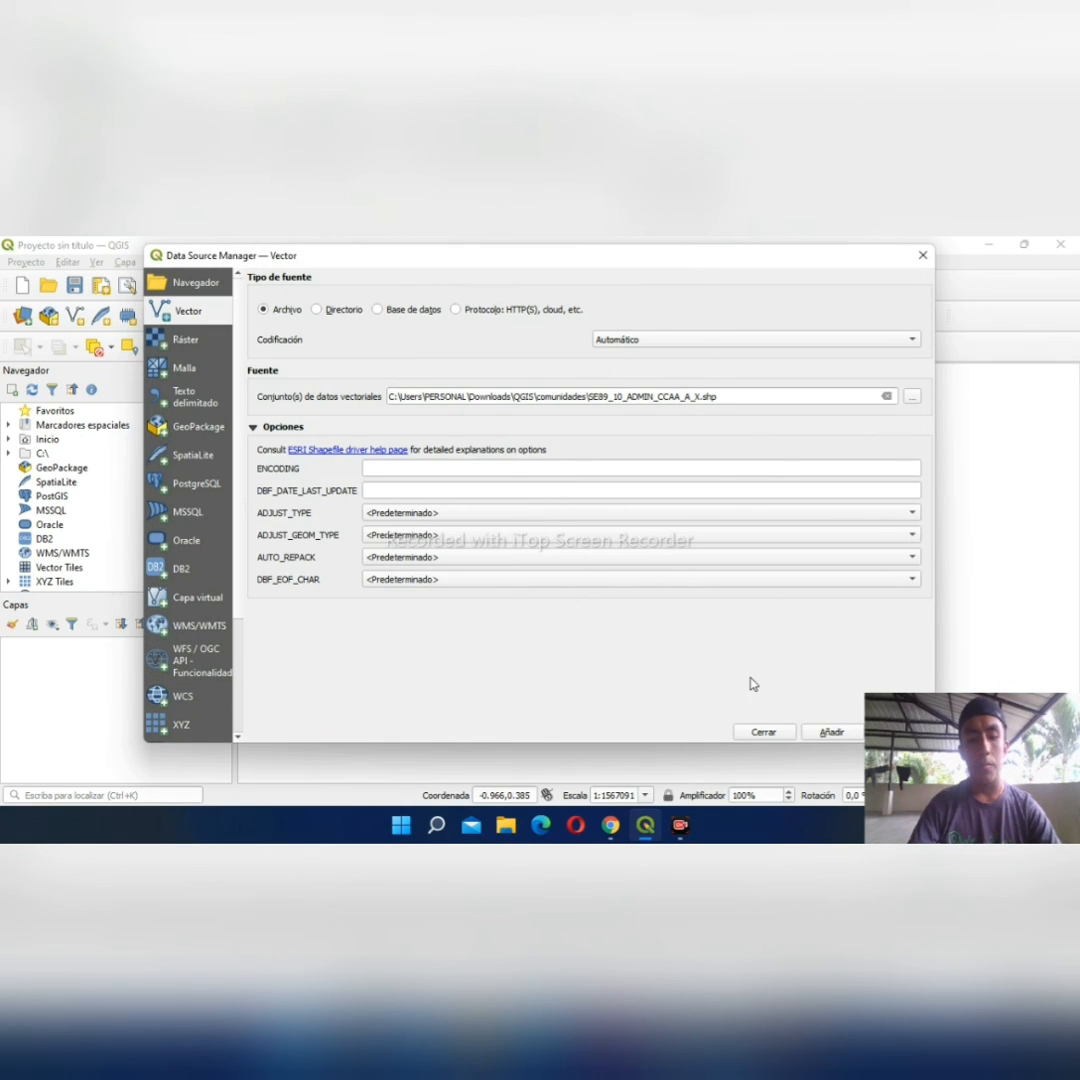
left_click(833, 734)
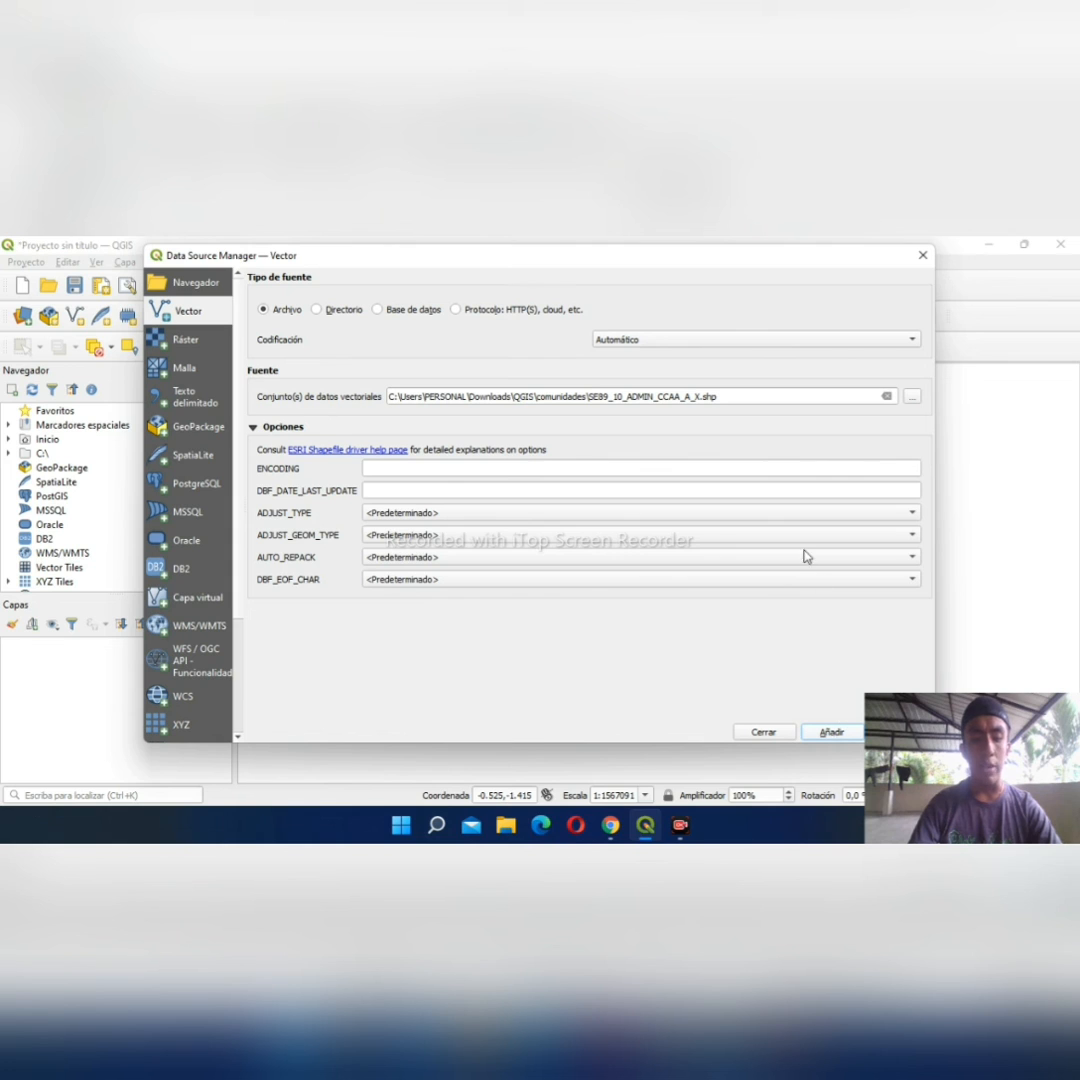
left_click(768, 733)
Enable editing on SE89_10_ADMIN_CCAA_A_X and move one vertex of Spain's northwestern region outward from its north coast with the vertex tool.
left_click(150, 644)
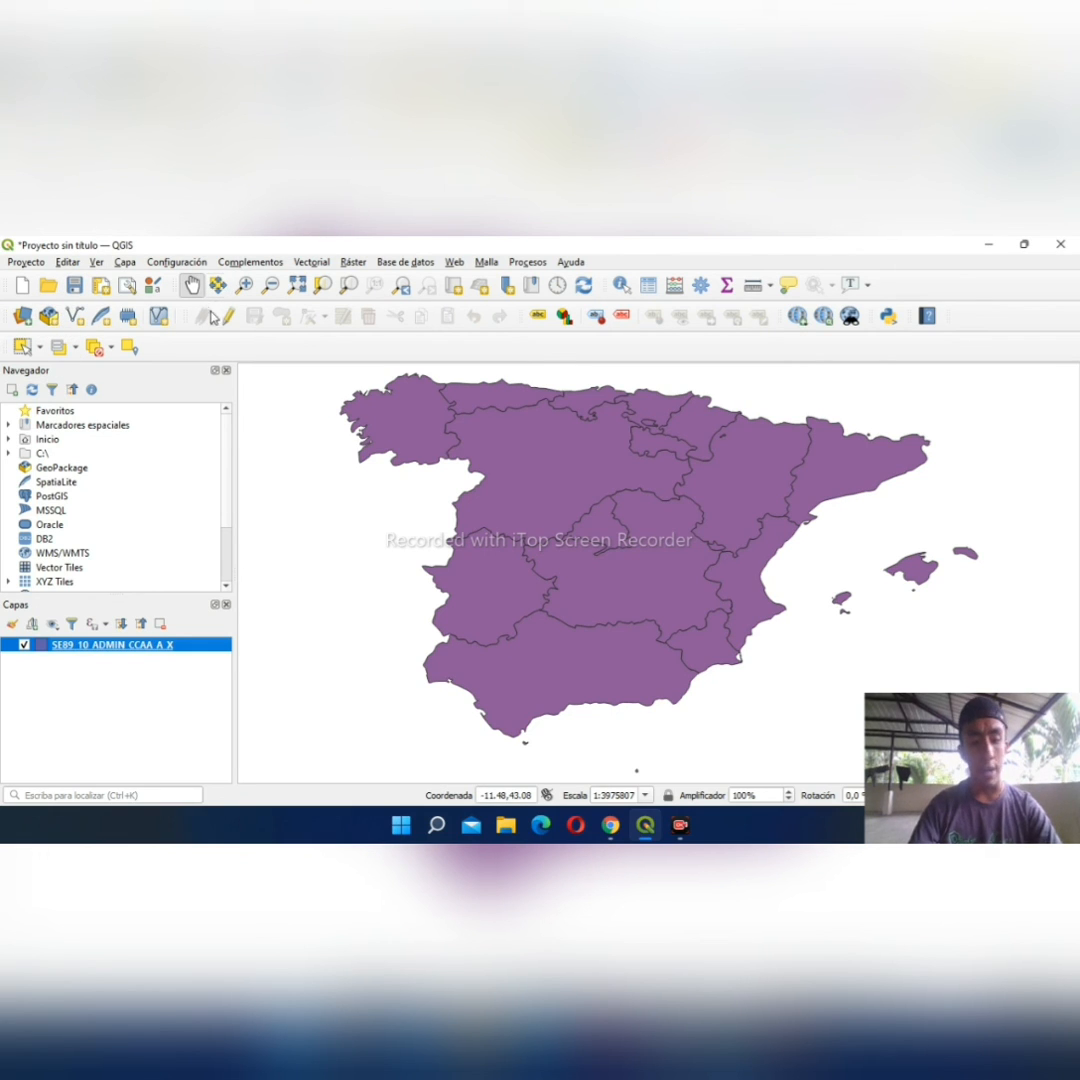
left_click(227, 318)
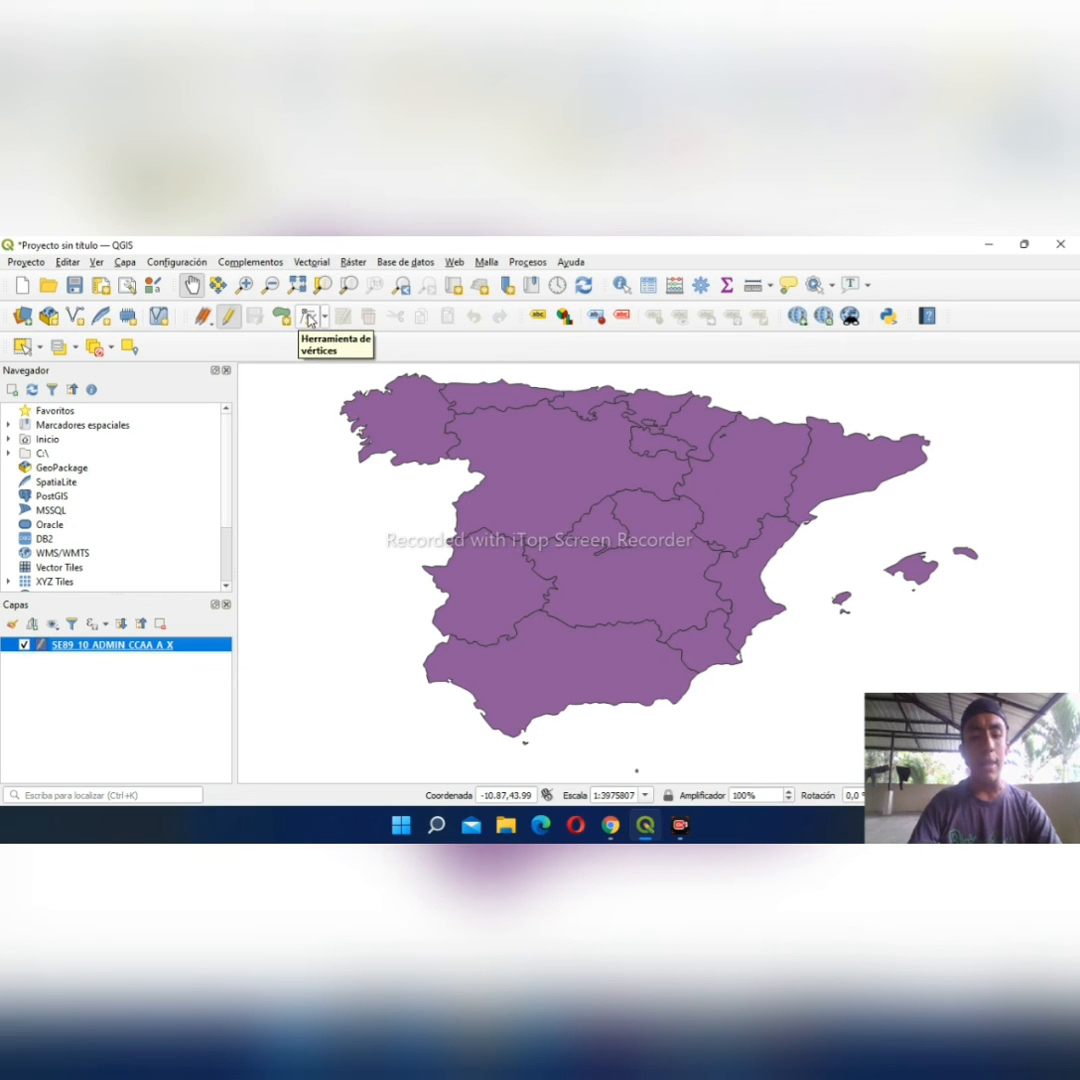
left_click(309, 318)
scroll(400, 440, "up", 3)
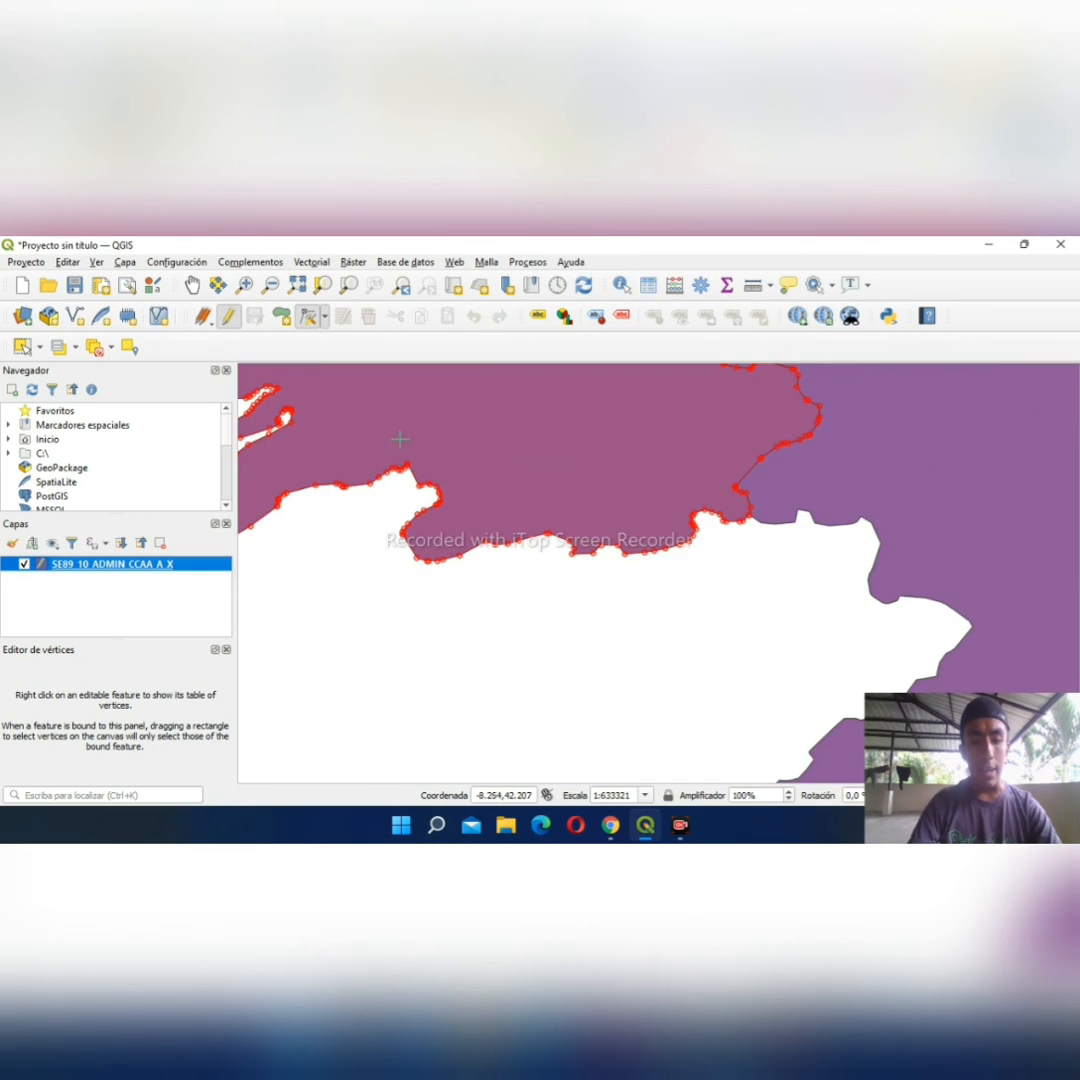
left_click_drag(400, 440, 648, 745)
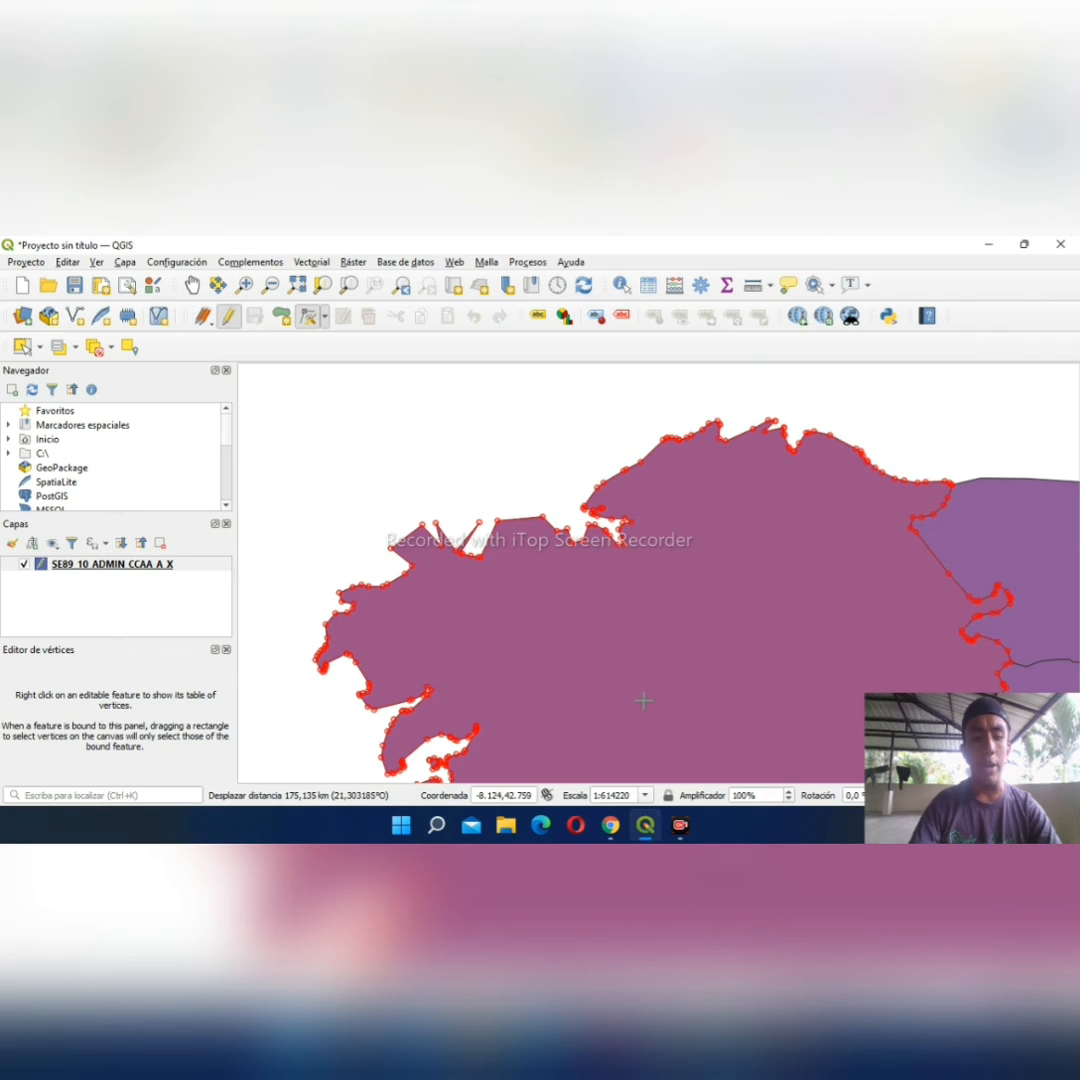
left_click_drag(682, 542, 622, 632)
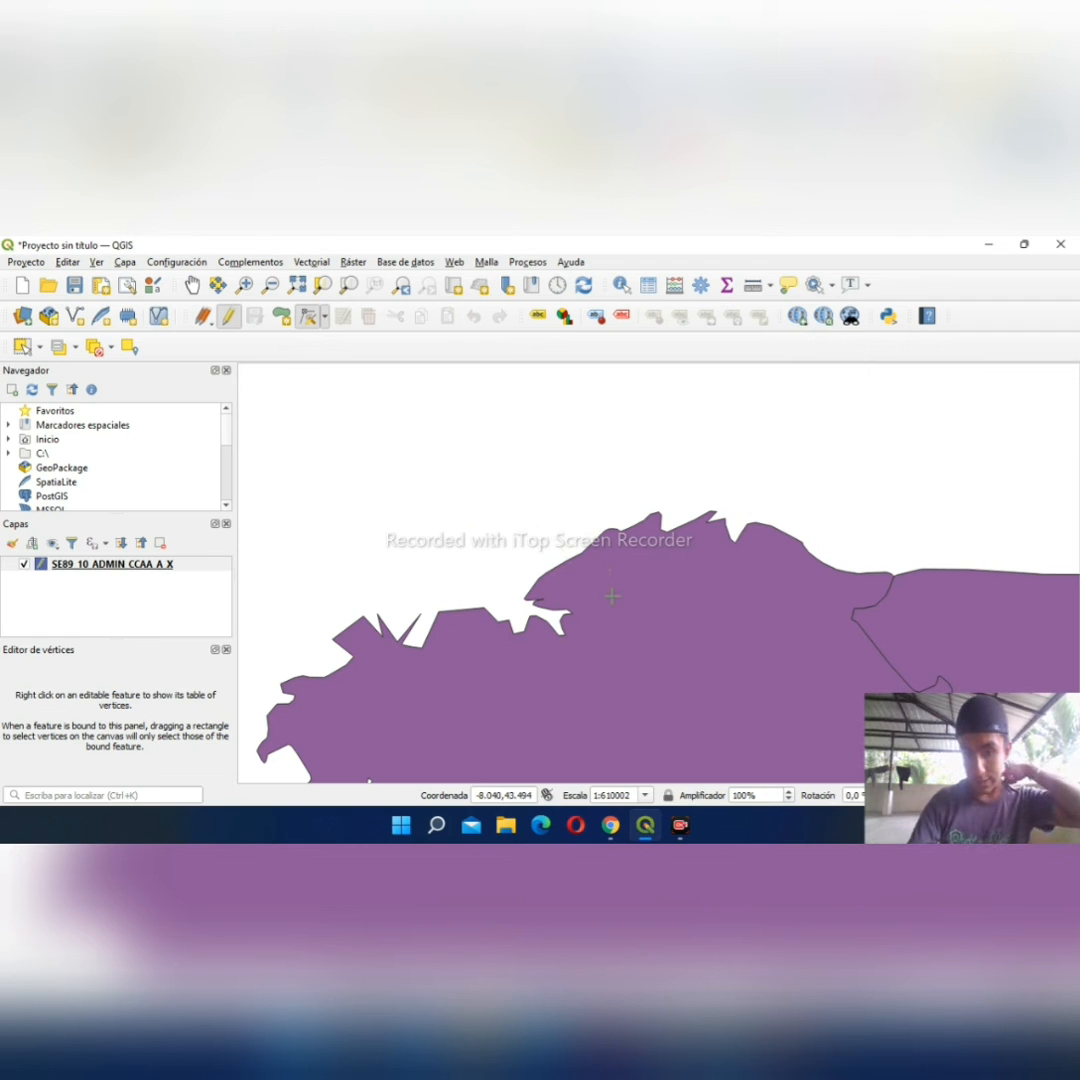
left_click(542, 514)
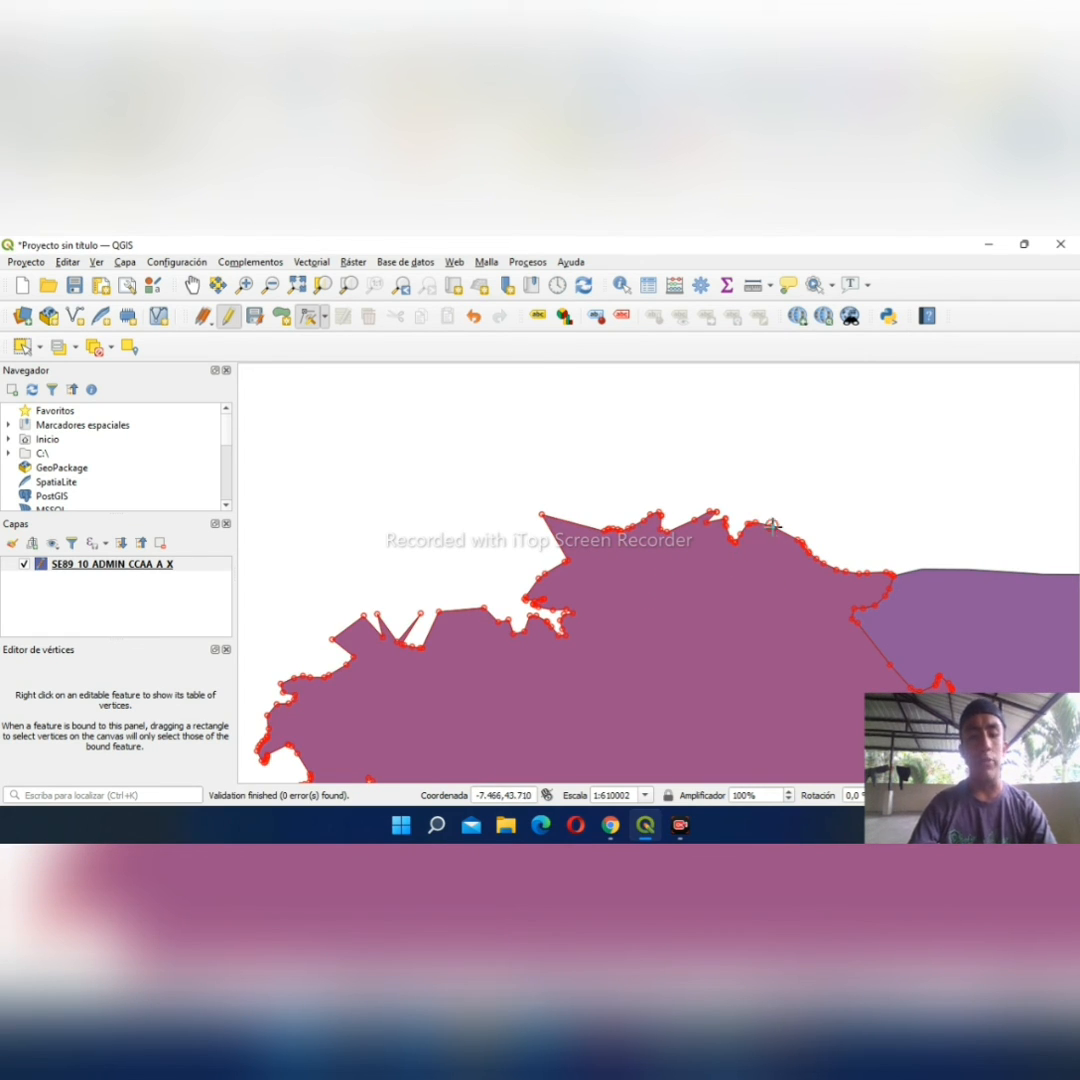
Move further vertices along the northwestern region's north coast outward into the sea to form pointed spikes.
left_click(772, 524)
left_click(838, 459)
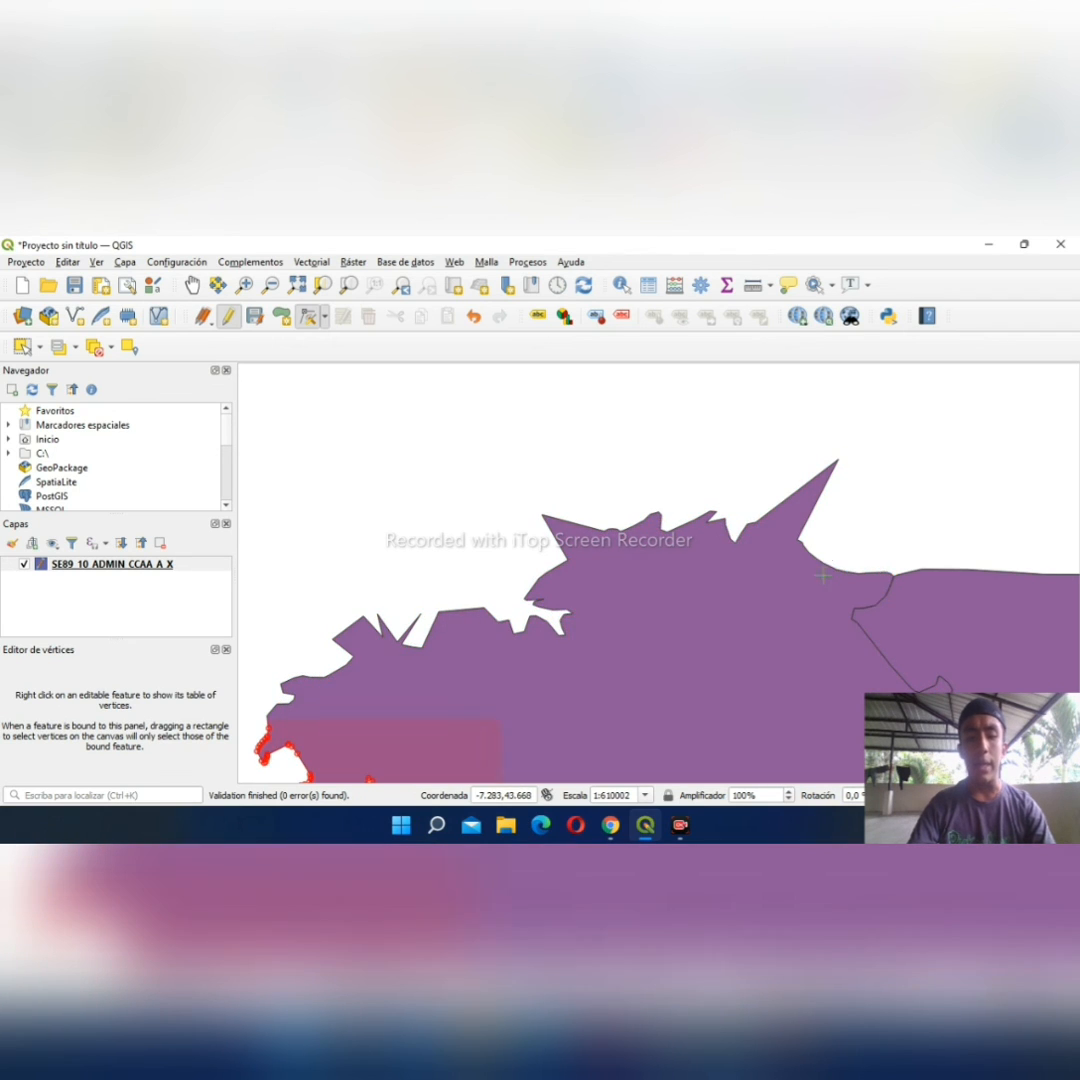
left_click(831, 568)
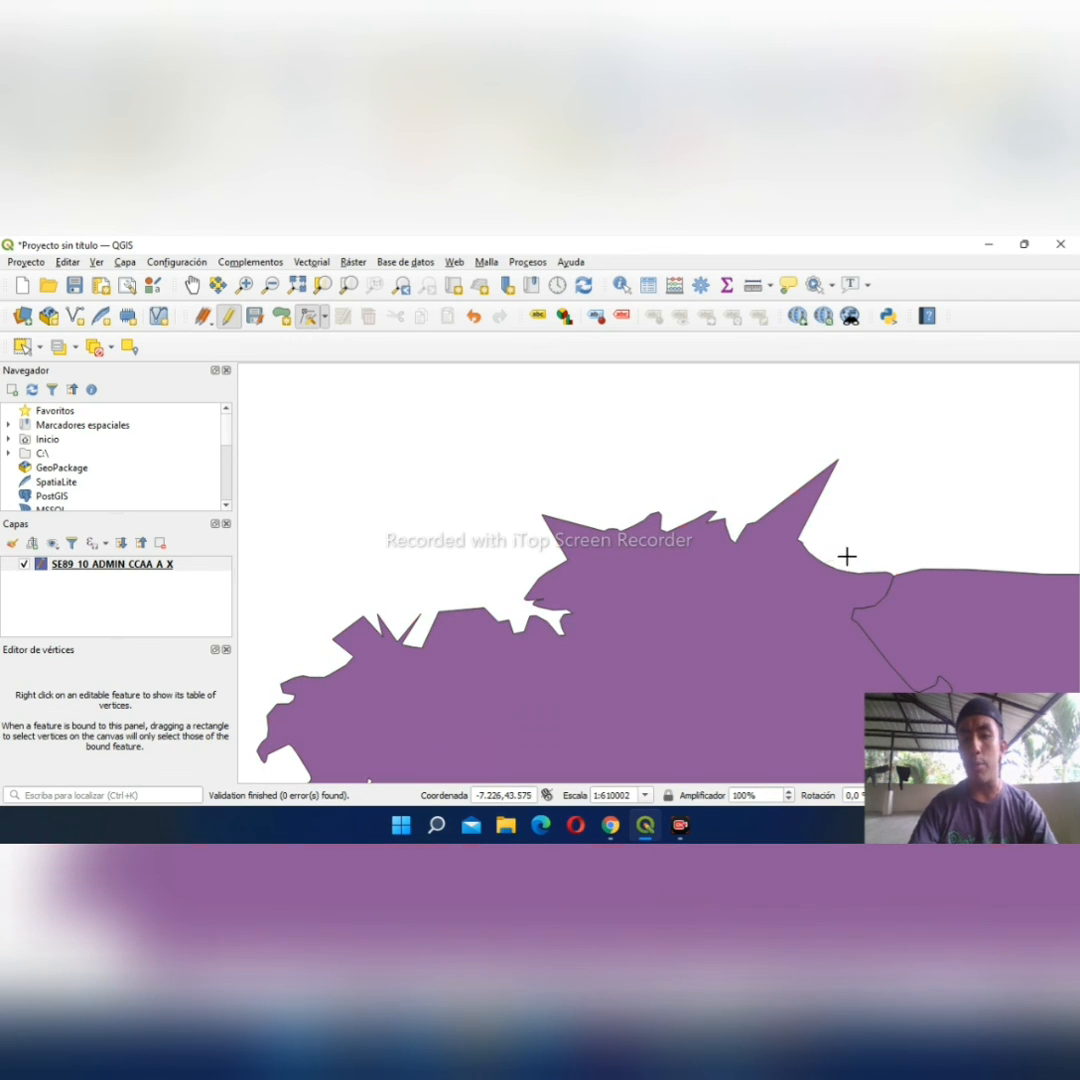
left_click(904, 514)
left_click(748, 526)
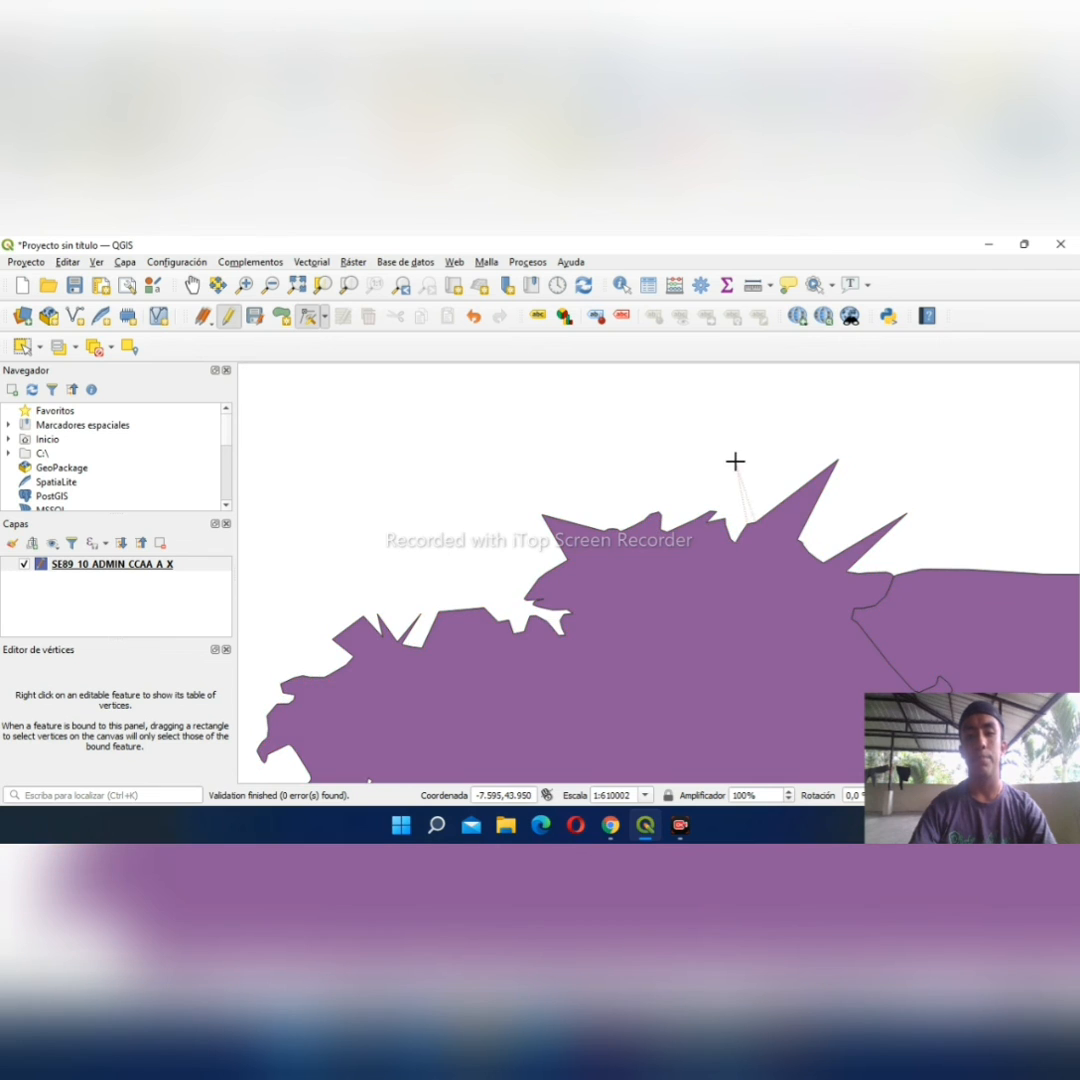
left_click(735, 460)
left_click(838, 459)
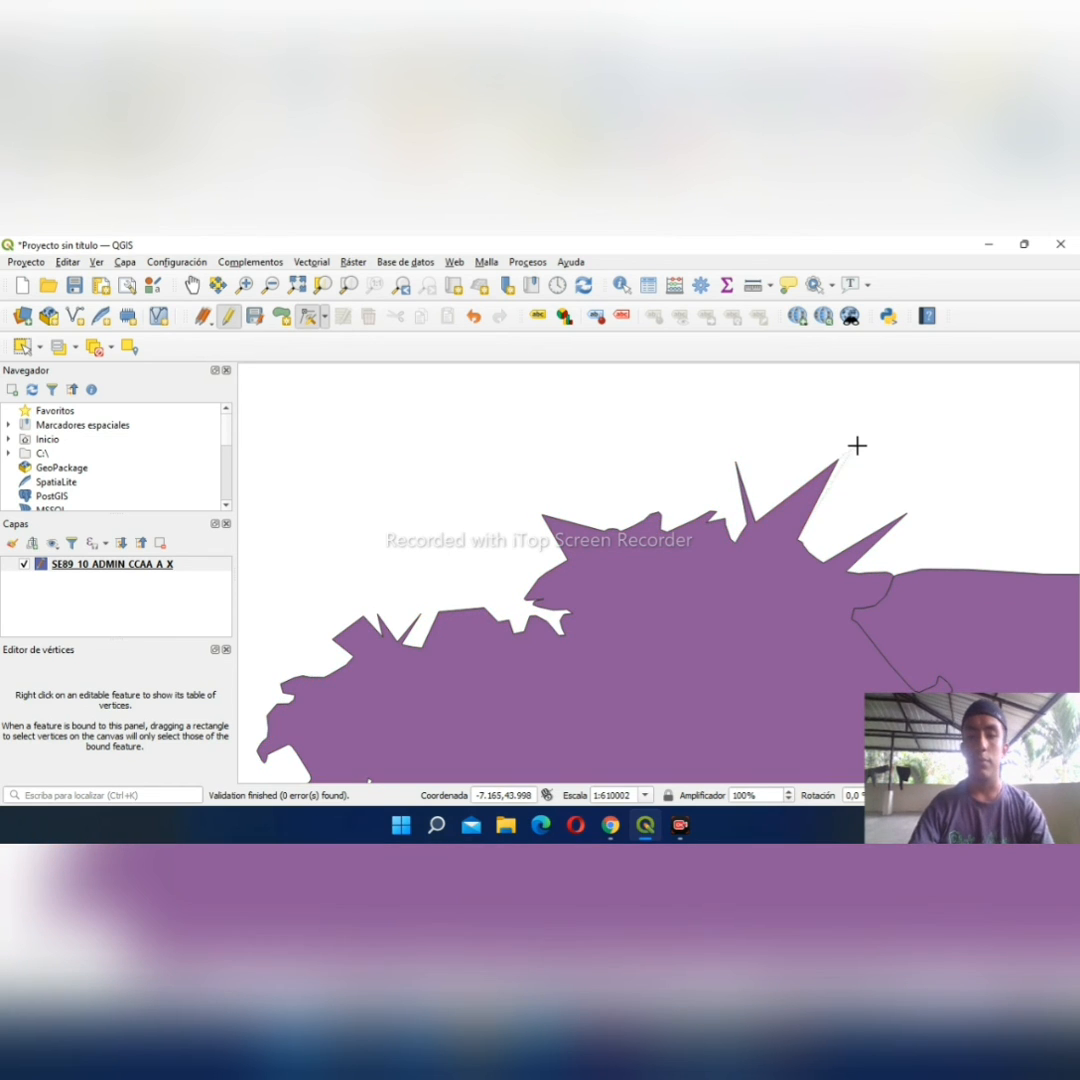